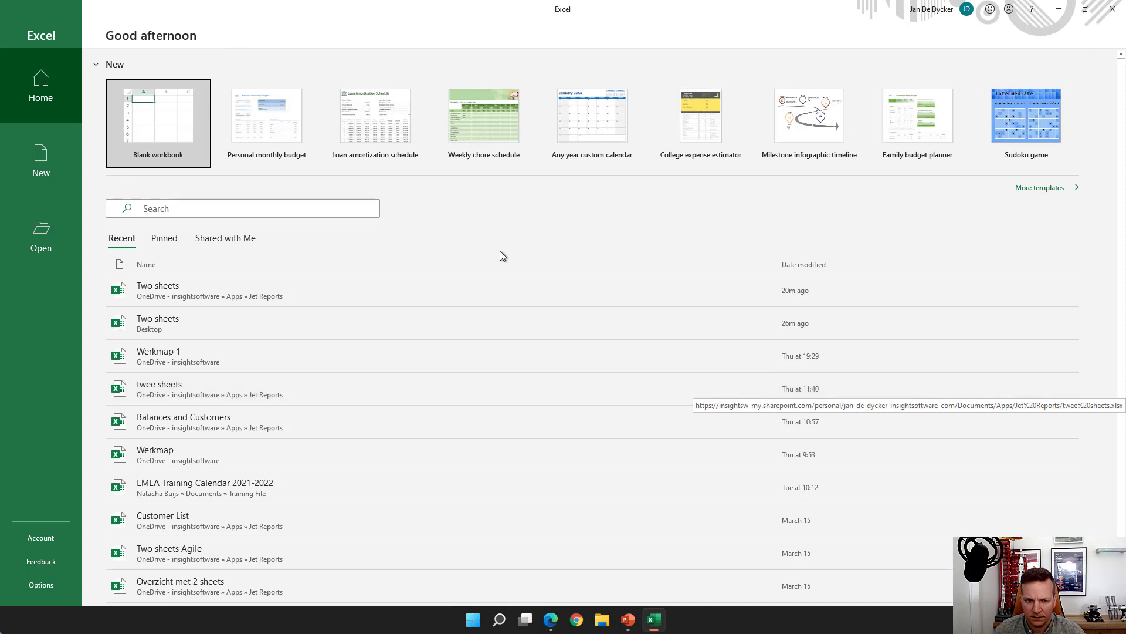
# Step: Create a blank workbook, select cell B2 and bring up the Jet reporting tools
pyautogui.click(157, 140)
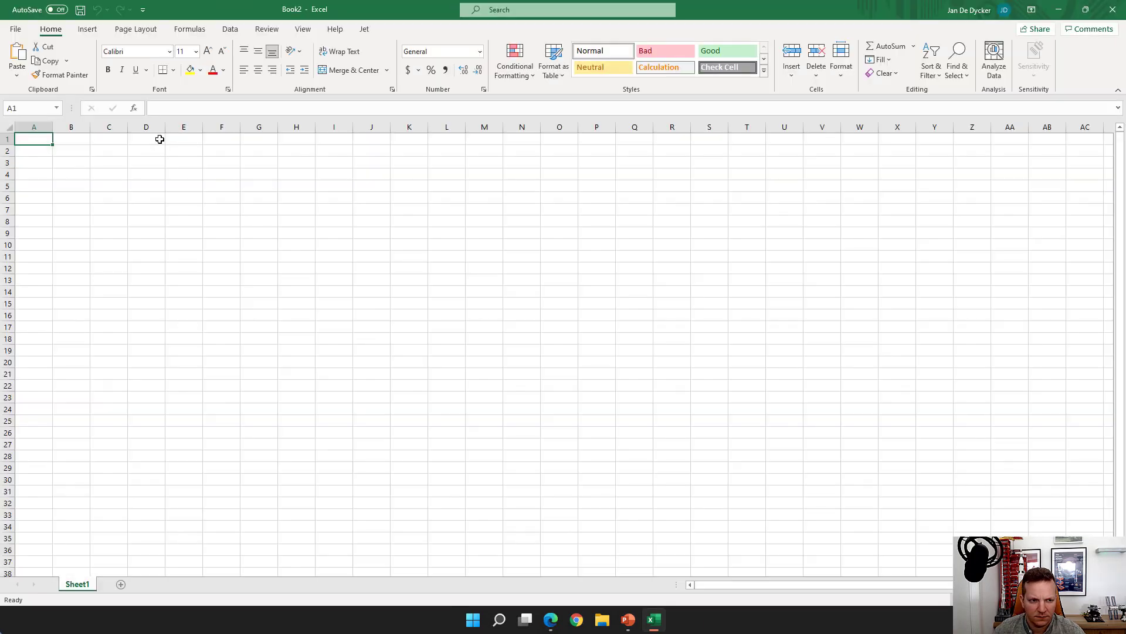
pyautogui.click(69, 150)
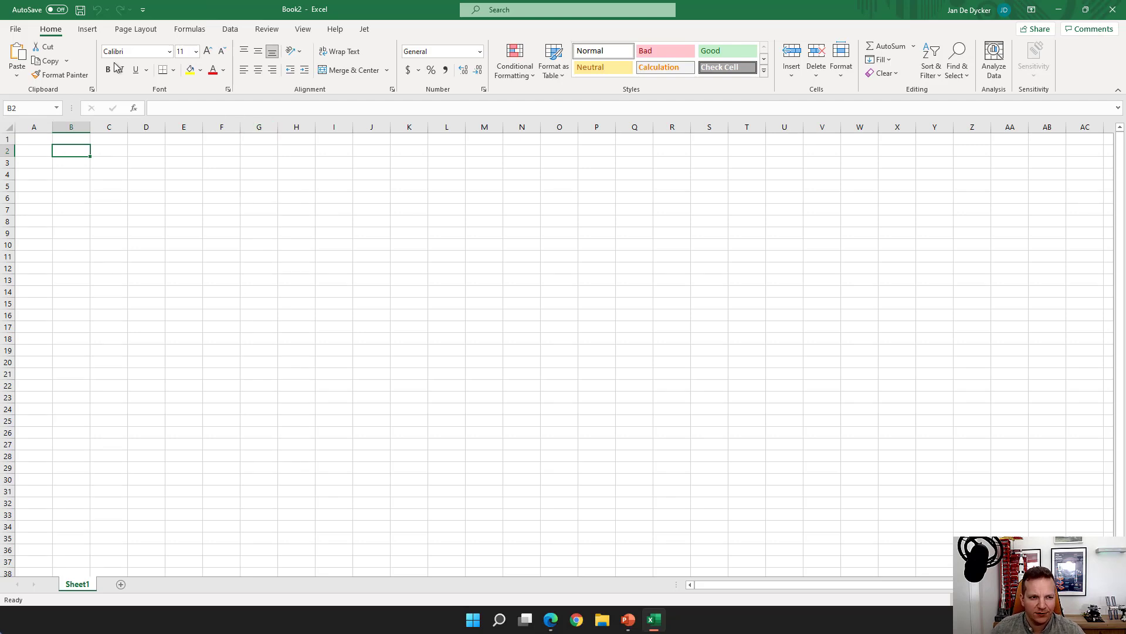
pyautogui.click(365, 30)
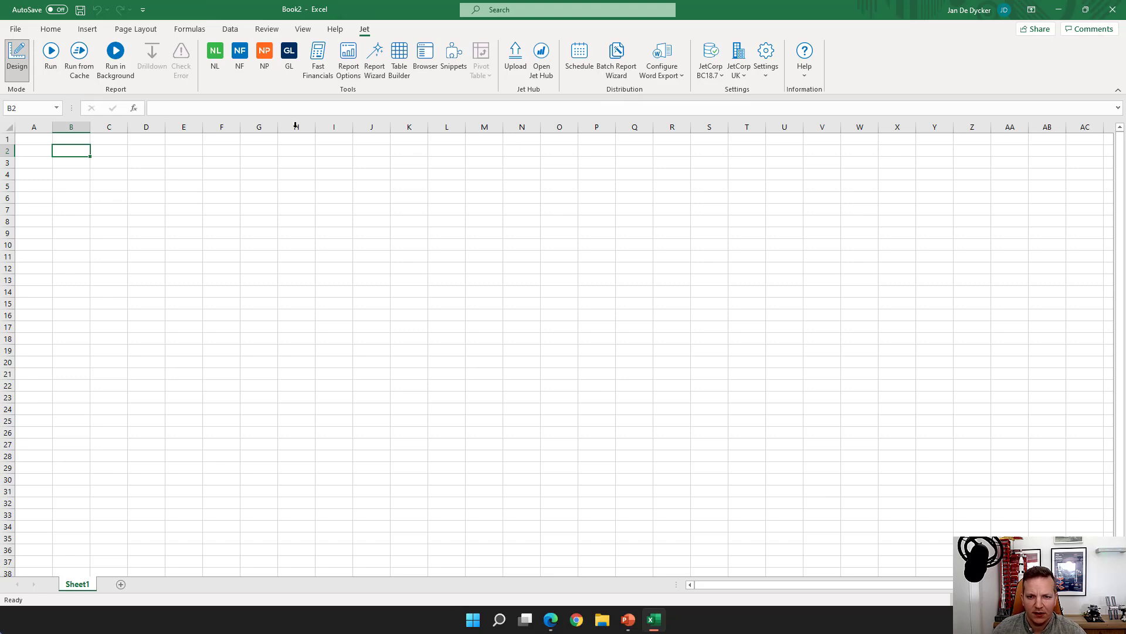
# Step: Check which Jet data sources and companies are available and which ones are active
pyautogui.click(712, 73)
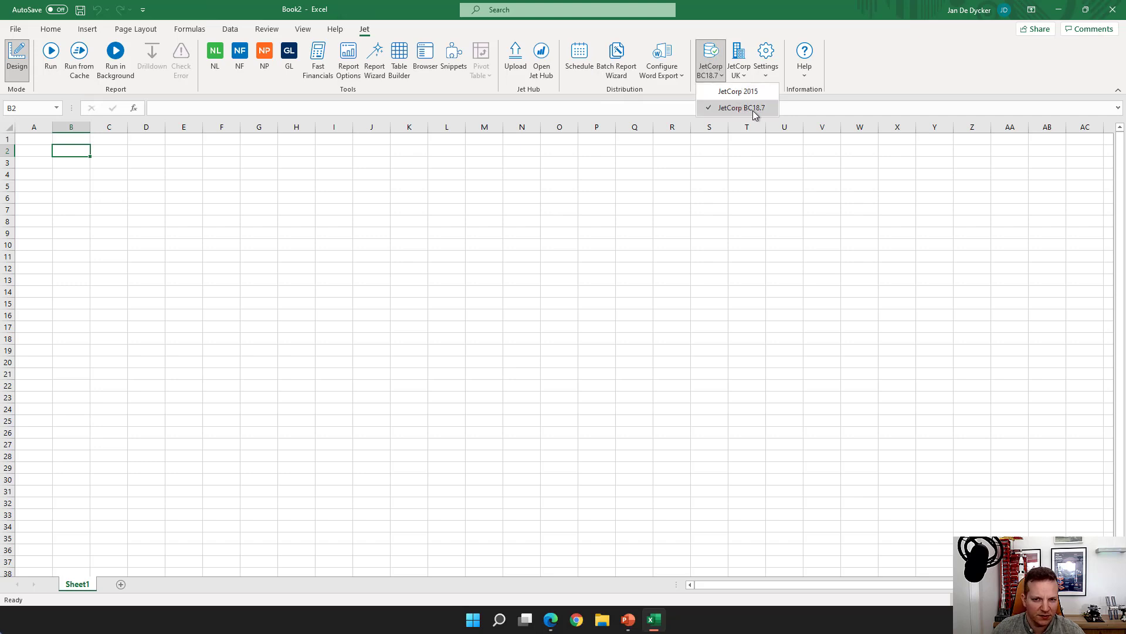
pyautogui.click(742, 69)
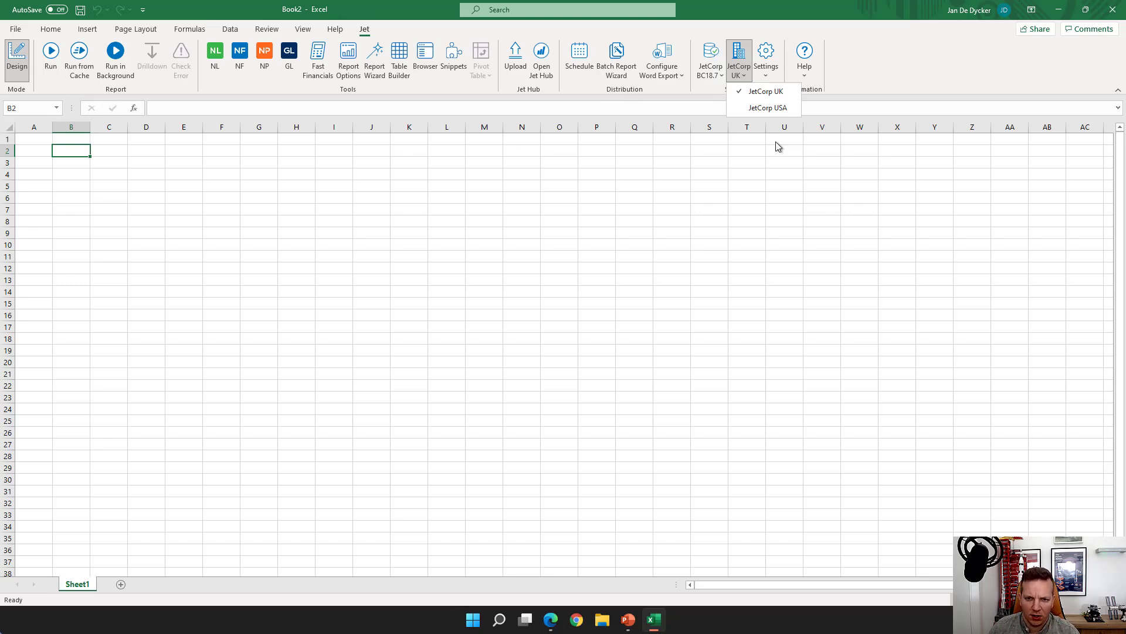
pyautogui.click(710, 69)
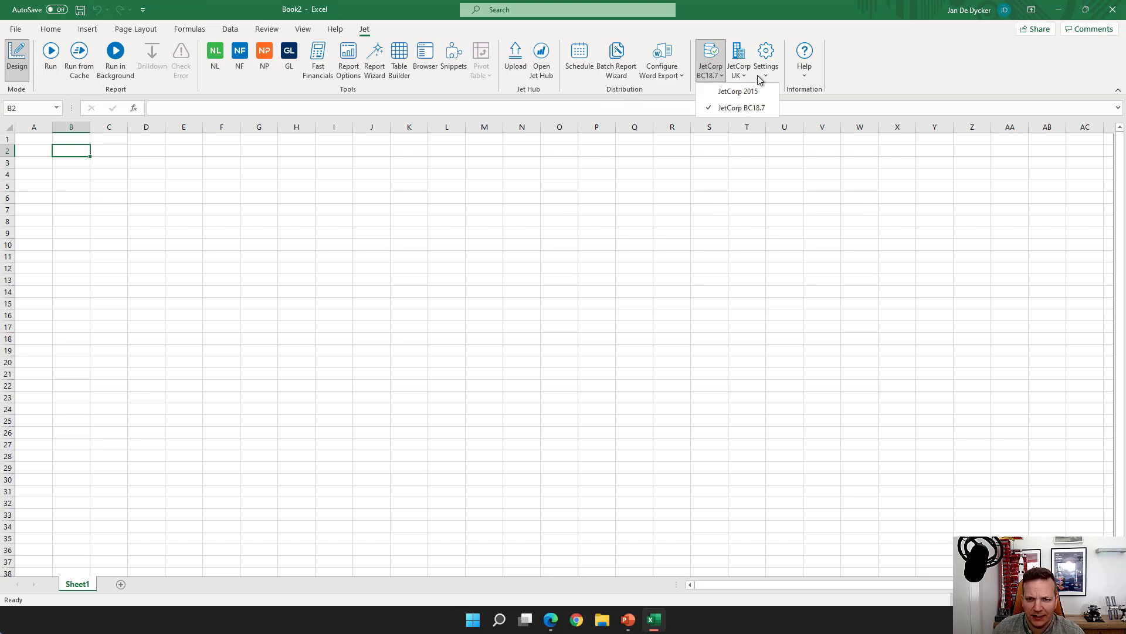
pyautogui.click(723, 62)
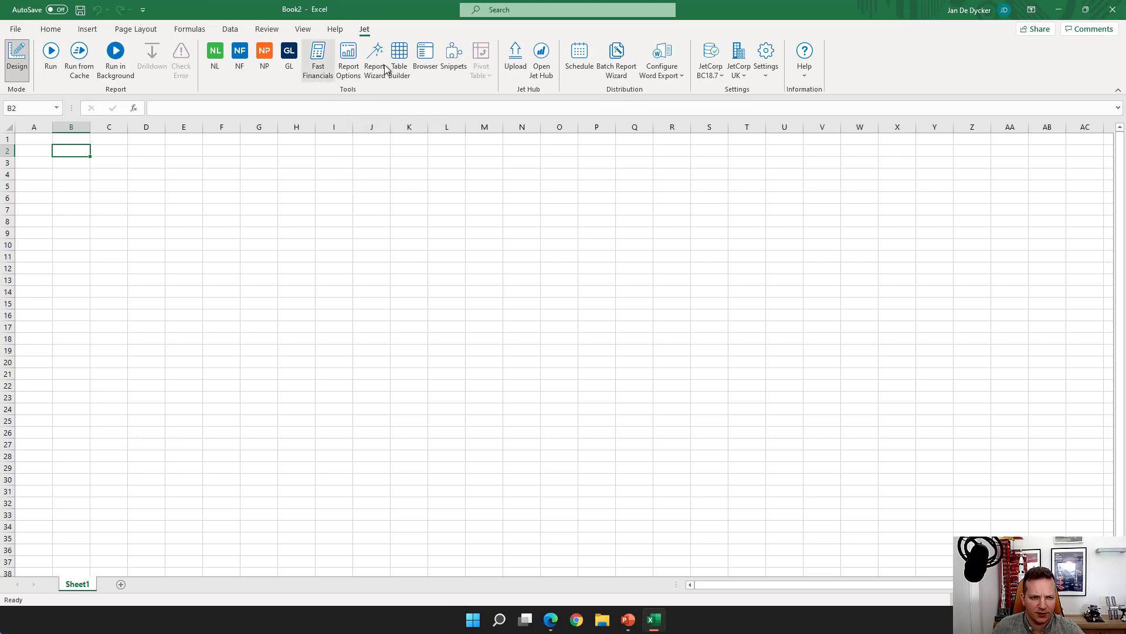
# Step: Open Fast Financials and select the Cash, Liquid Assets Total and Accounts Receivable Total accounts
pyautogui.click(316, 71)
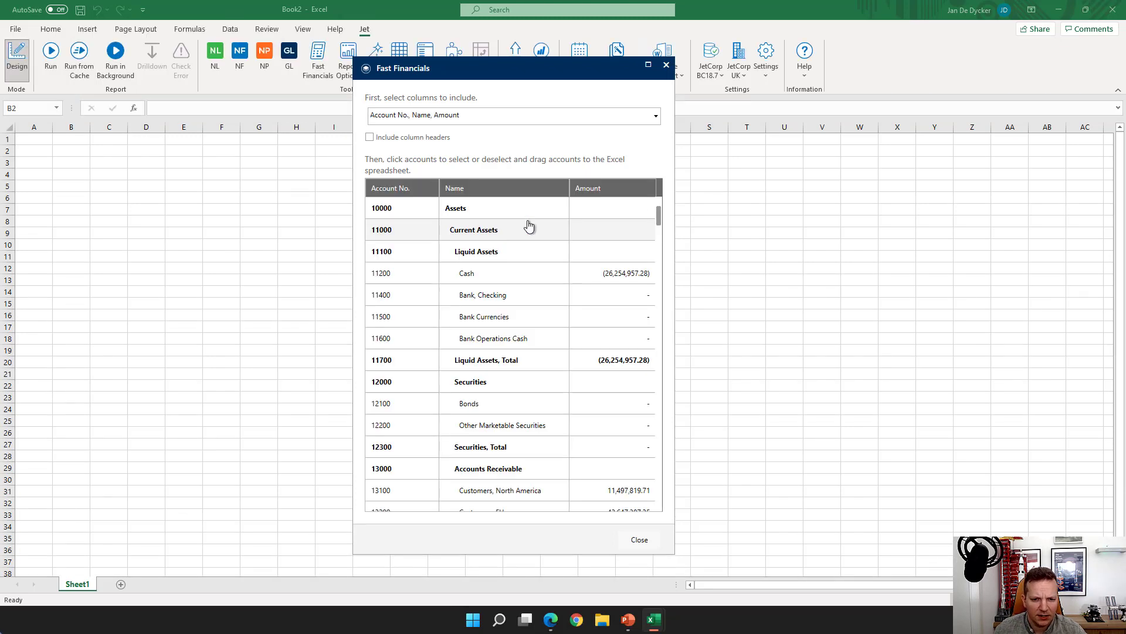
pyautogui.click(499, 275)
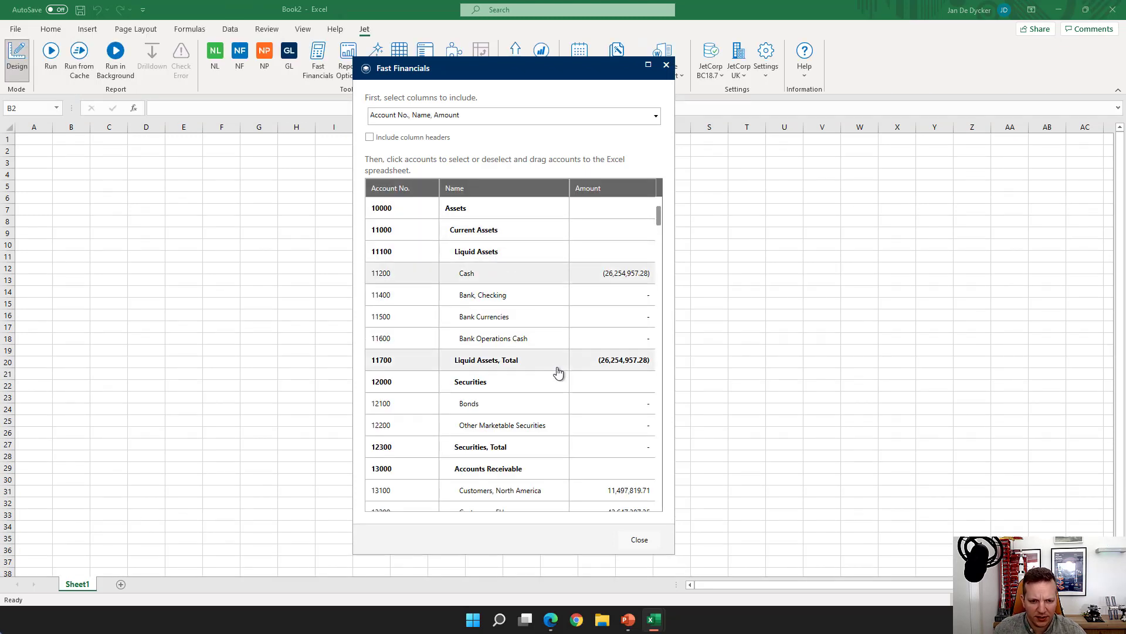
pyautogui.scroll(-4, 558, 372)
pyautogui.click(523, 325)
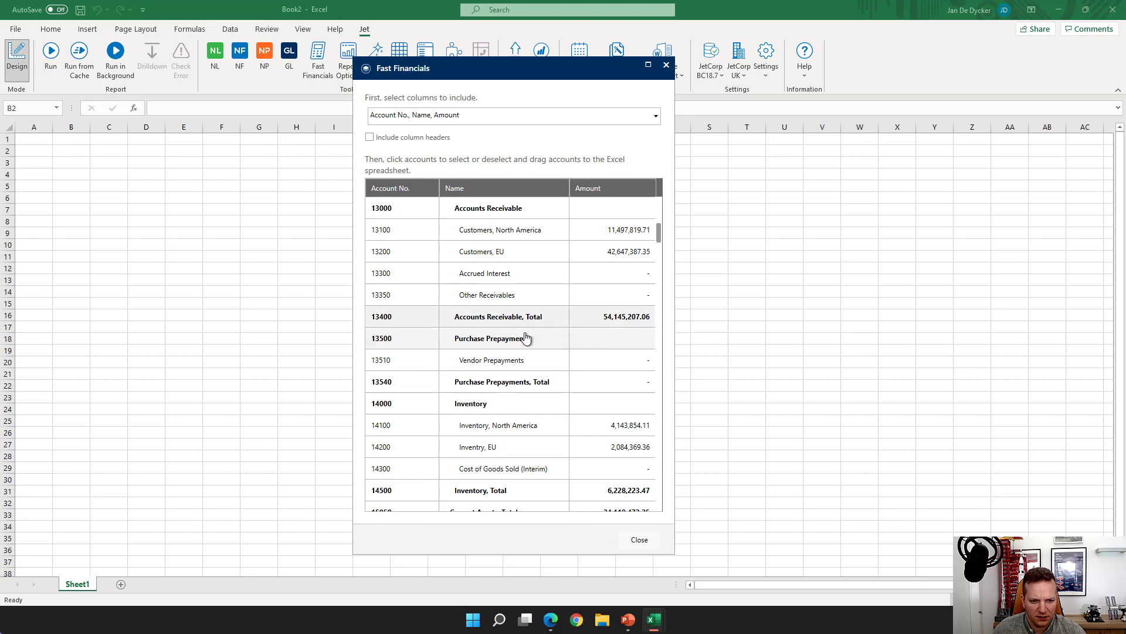
# Step: Add Vendors Domestic, Vendors Foreign and Accounts Payable Total to the account selection
pyautogui.scroll(-15, 526, 337)
pyautogui.click(521, 381)
pyautogui.click(521, 403)
pyautogui.click(522, 447)
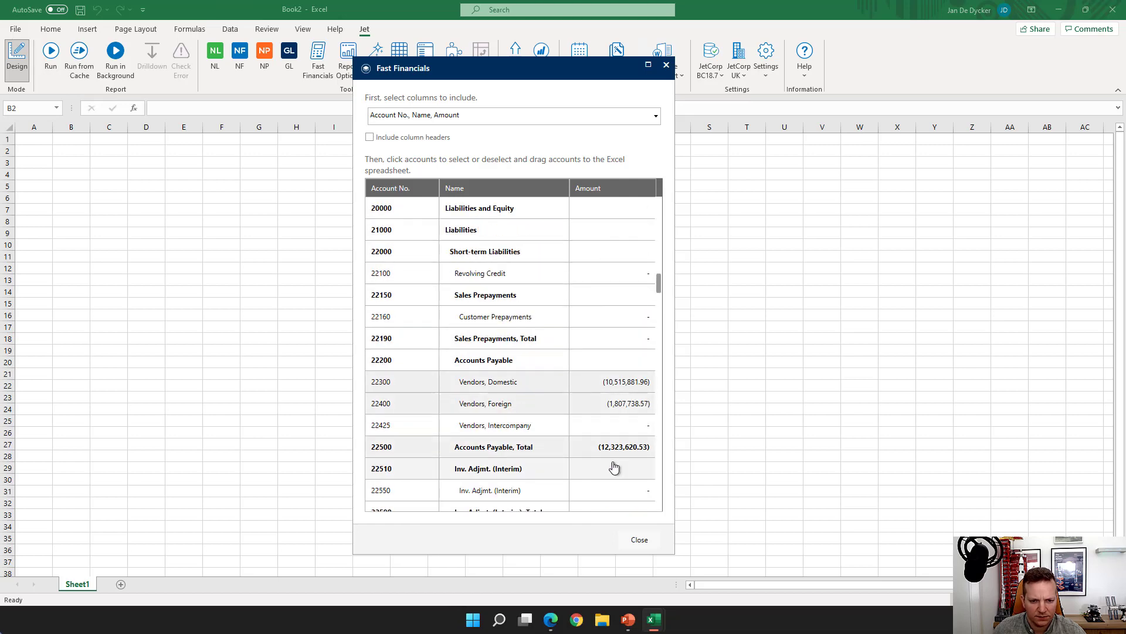
# Step: Include Retained Earnings and Net Income for the Year, place the selected accounts in the sheet from cell C4, and close Fast Financials
pyautogui.scroll(-12, 546, 450)
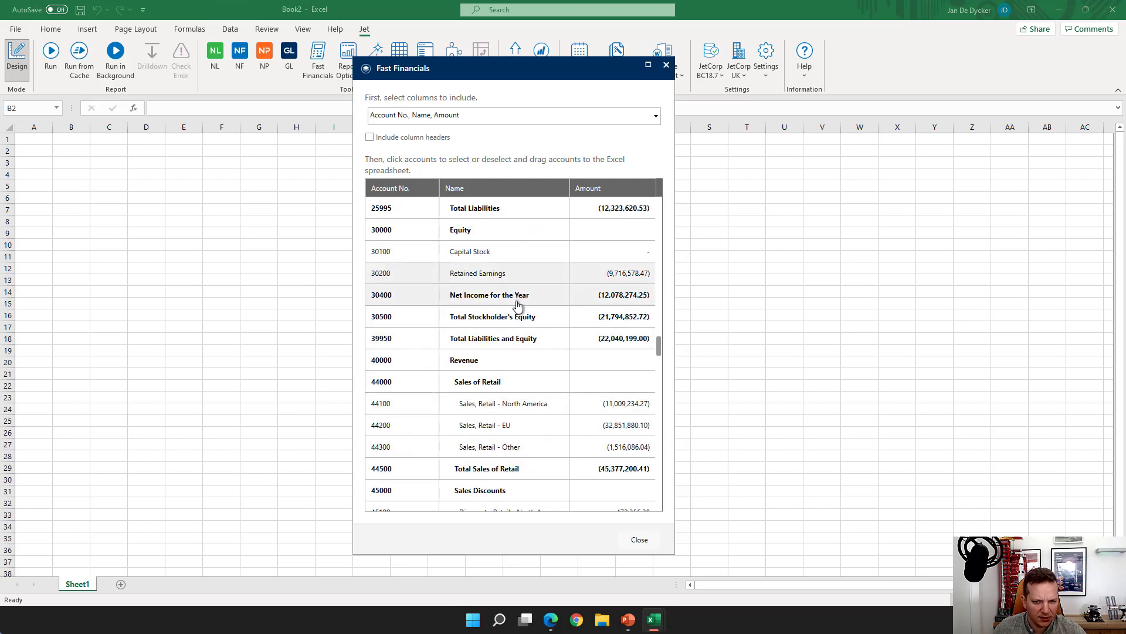
pyautogui.moveTo(493, 280); pyautogui.dragTo(123, 177)
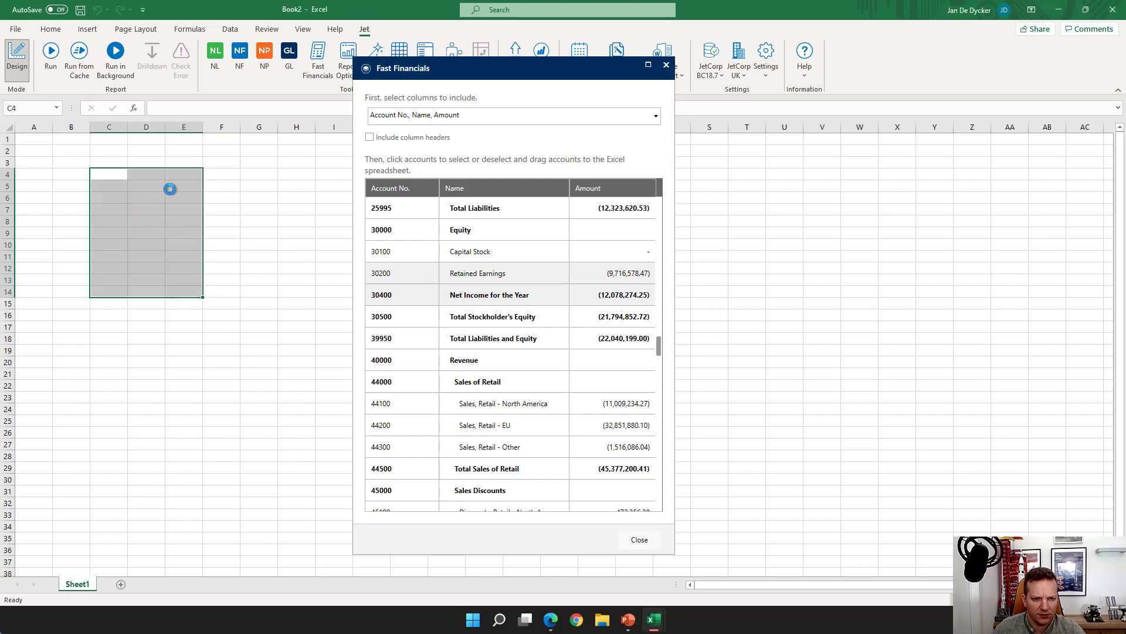
pyautogui.click(666, 65)
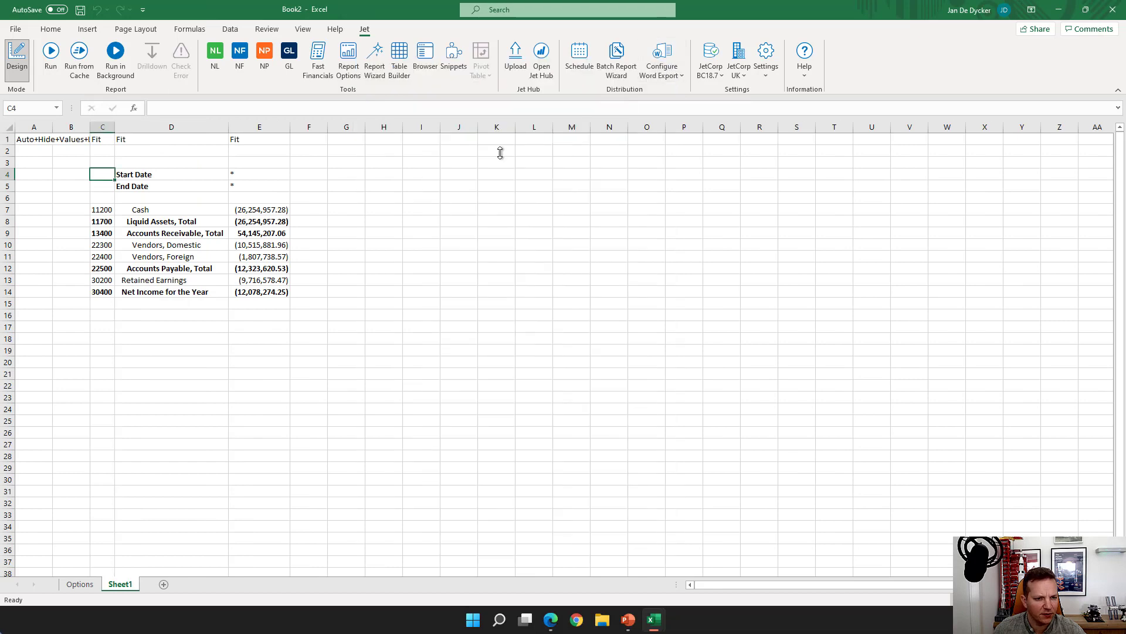
# Step: Inspect the GL balance formulas behind the account amounts in column E
pyautogui.moveTo(255, 247)
pyautogui.mouseDown()
pyautogui.moveTo(254, 256)
pyautogui.moveTo(267, 225)
pyautogui.moveTo(268, 234)
pyautogui.mouseUp()
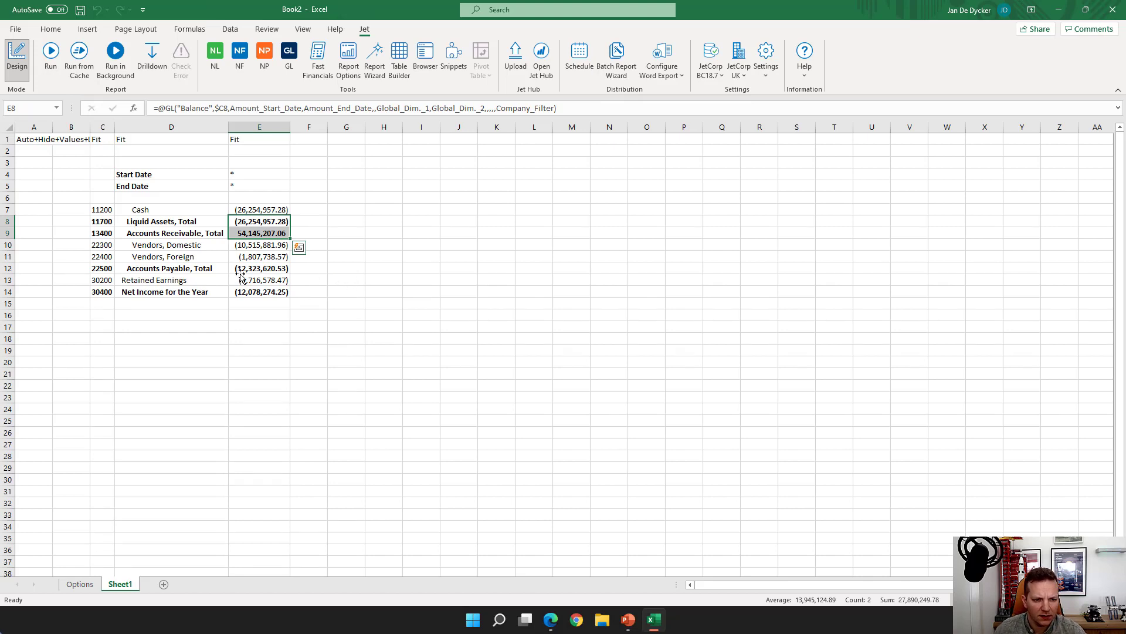
pyautogui.click(273, 326)
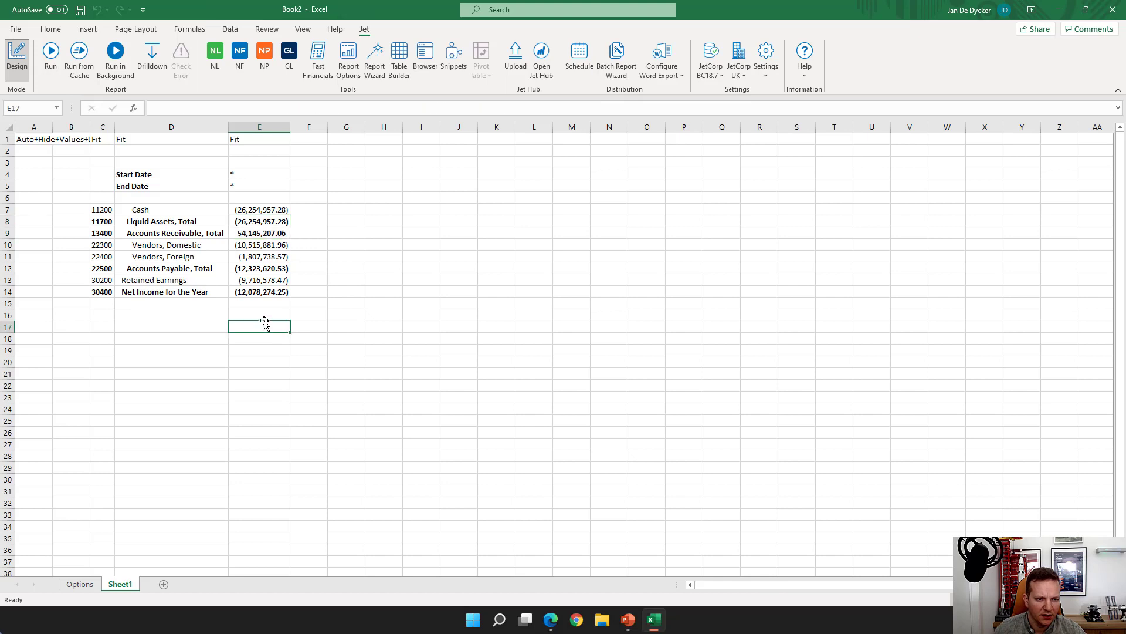
pyautogui.click(276, 291)
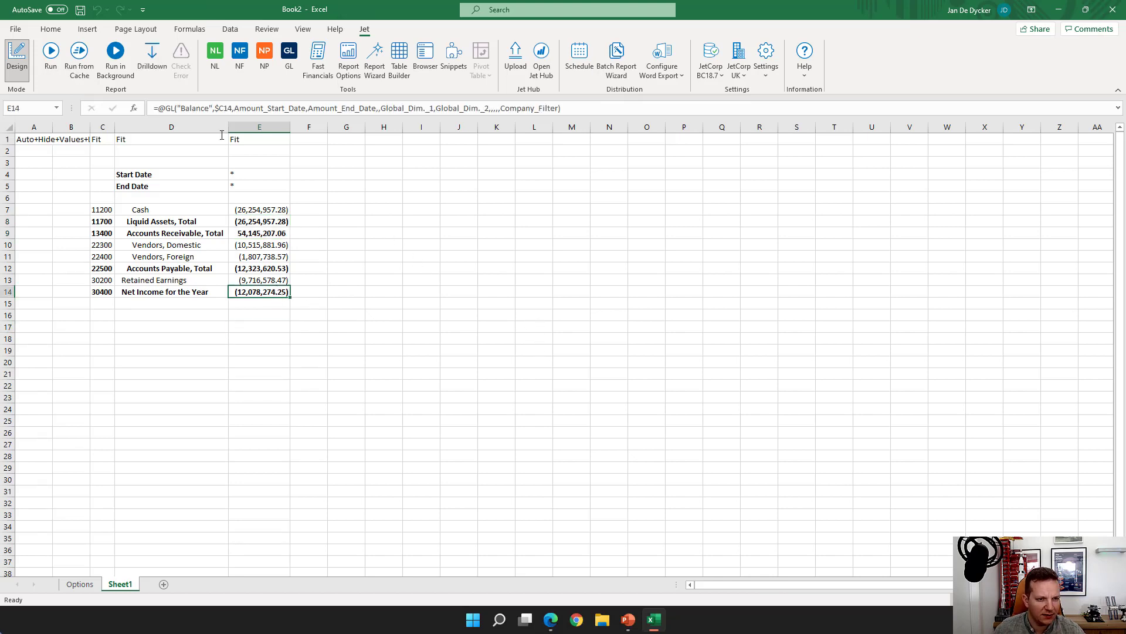
pyautogui.click(261, 304)
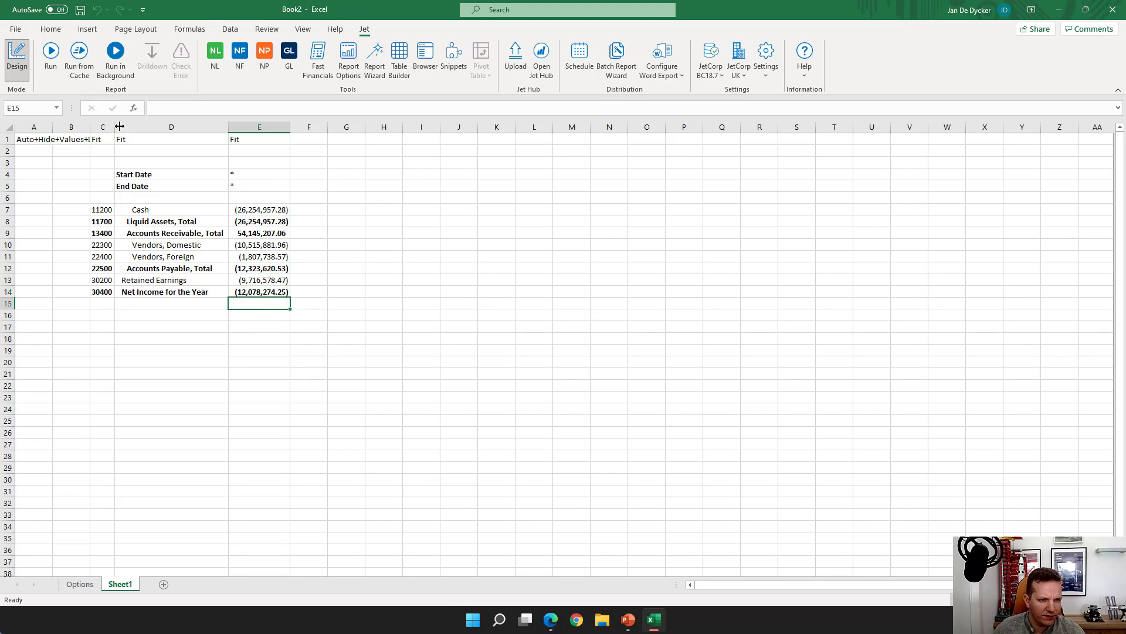
# Step: Widen column C and enter the account filter 14100|14200..14300 in C15, below the inserted accounts
pyautogui.moveTo(114, 127); pyautogui.dragTo(153, 127)
pyautogui.click(126, 302)
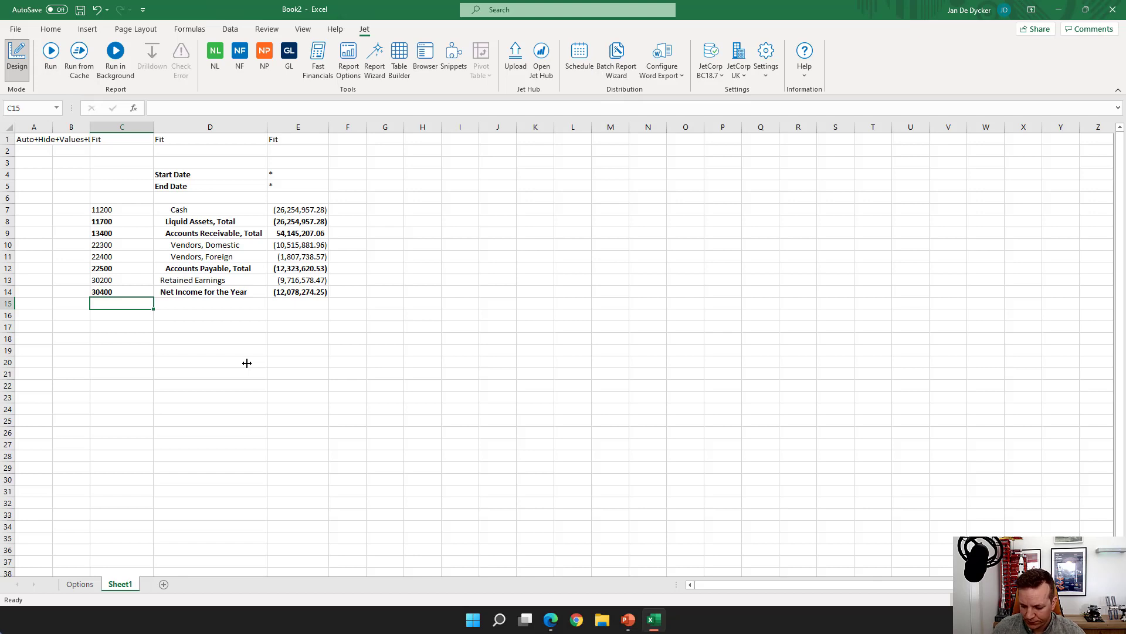
pyautogui.write('14')
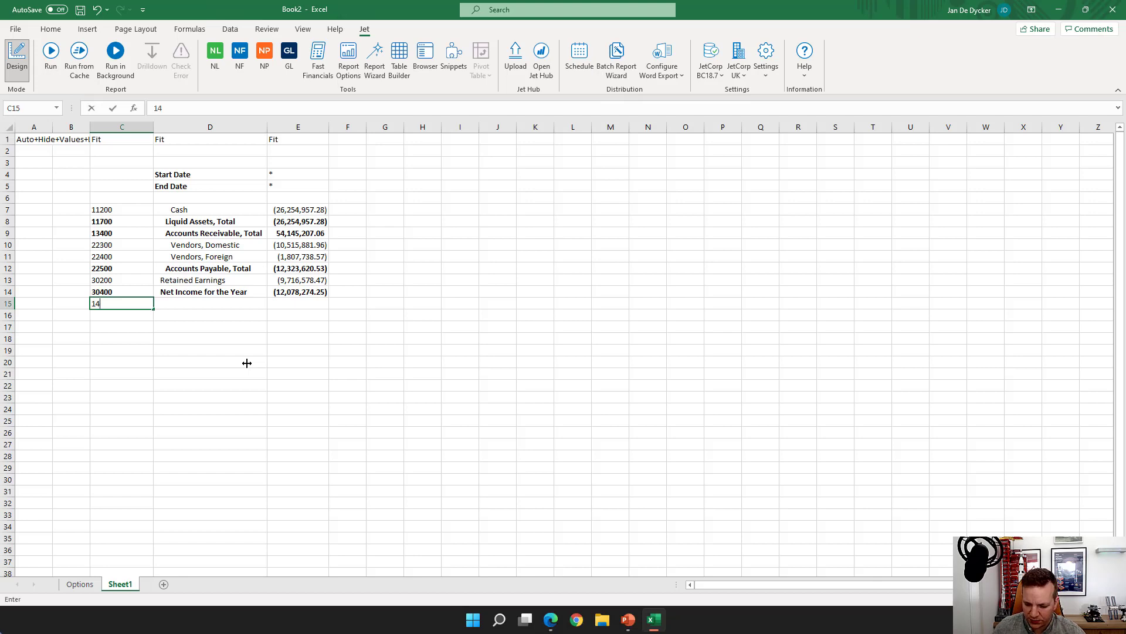
pyautogui.write('100')
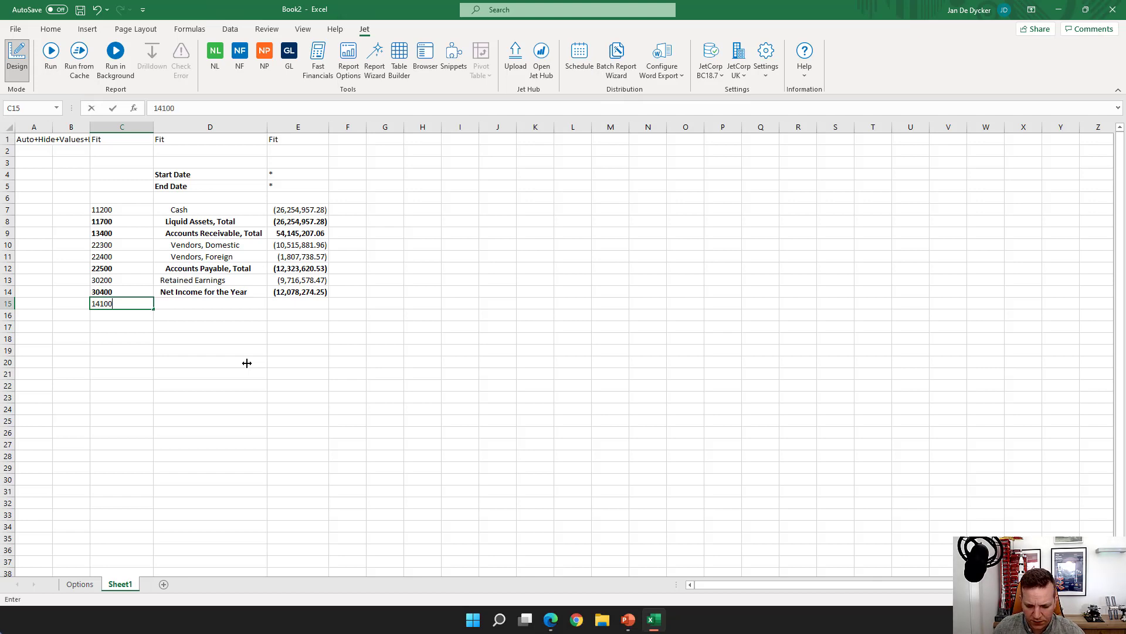
pyautogui.write(' 14200')
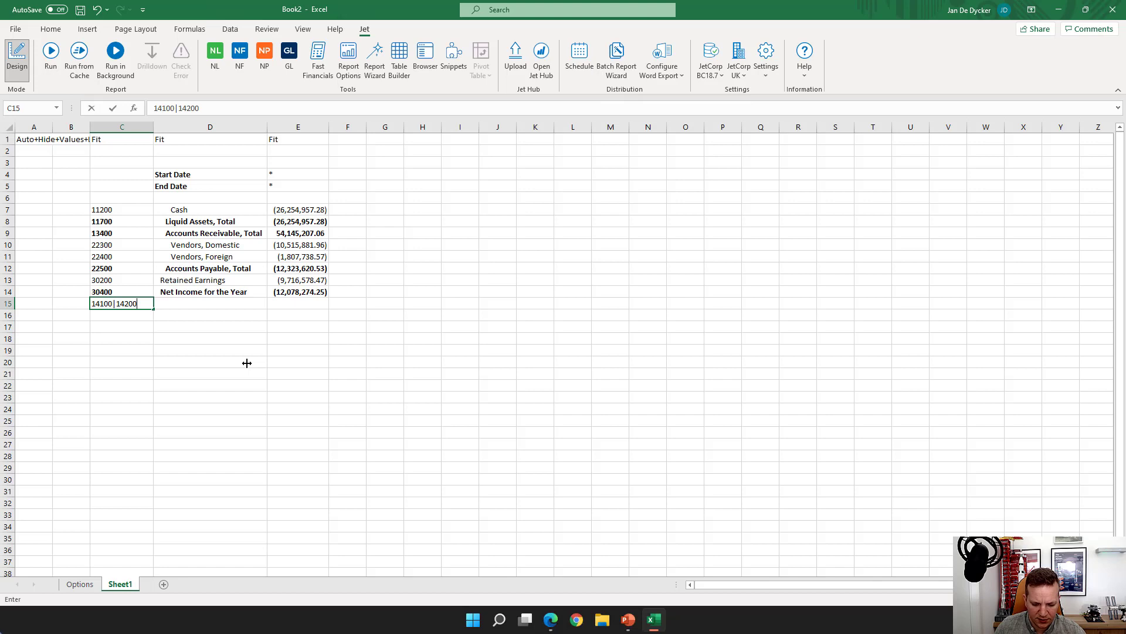
pyautogui.write('..14300')
pyautogui.press('Return')
pyautogui.press('Up')
pyautogui.press('Right')
pyautogui.press('Right')
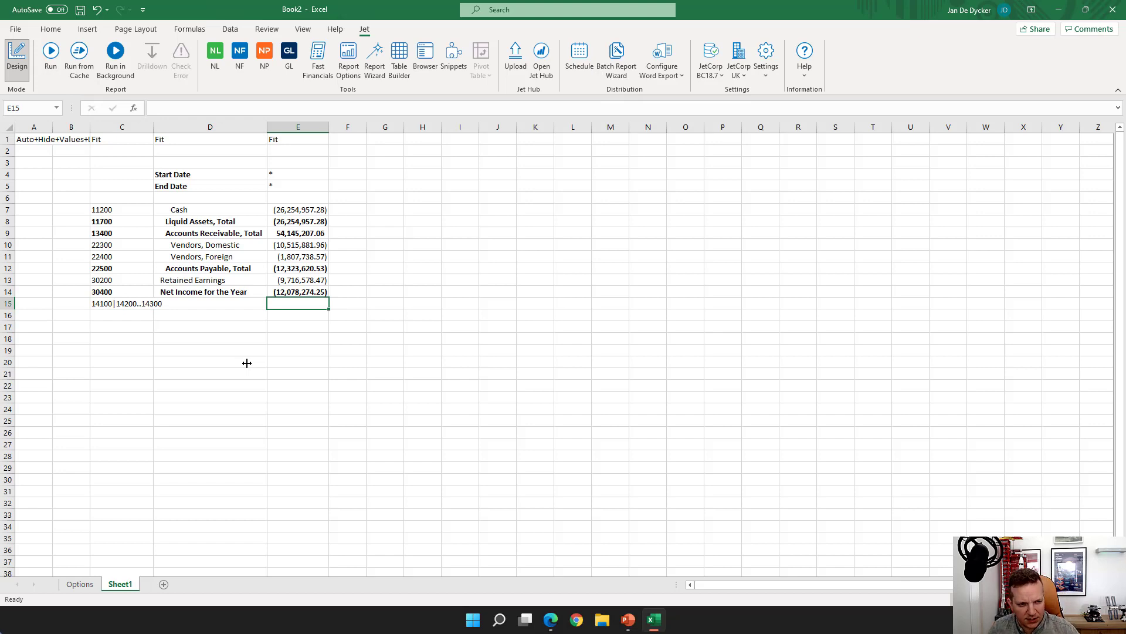
pyautogui.press('Left')
pyautogui.press('Left')
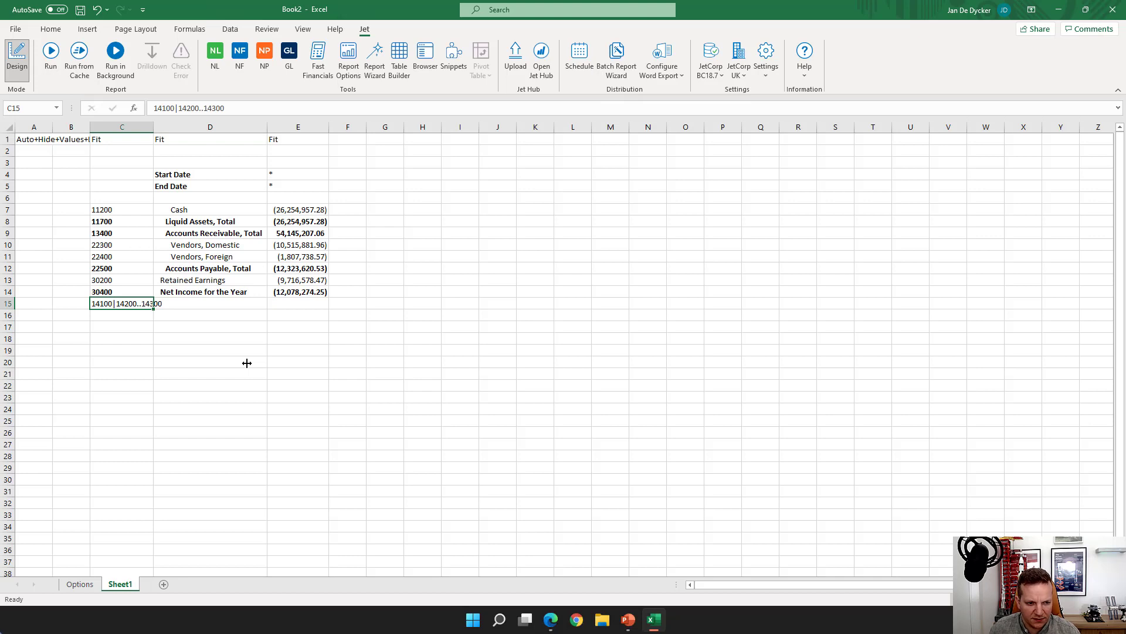
# Step: Start a formula in E15, in the amount column beside the new account filter
pyautogui.press('Right')
pyautogui.press('Right')
pyautogui.press('Right')
pyautogui.press('Left')
pyautogui.write('=')
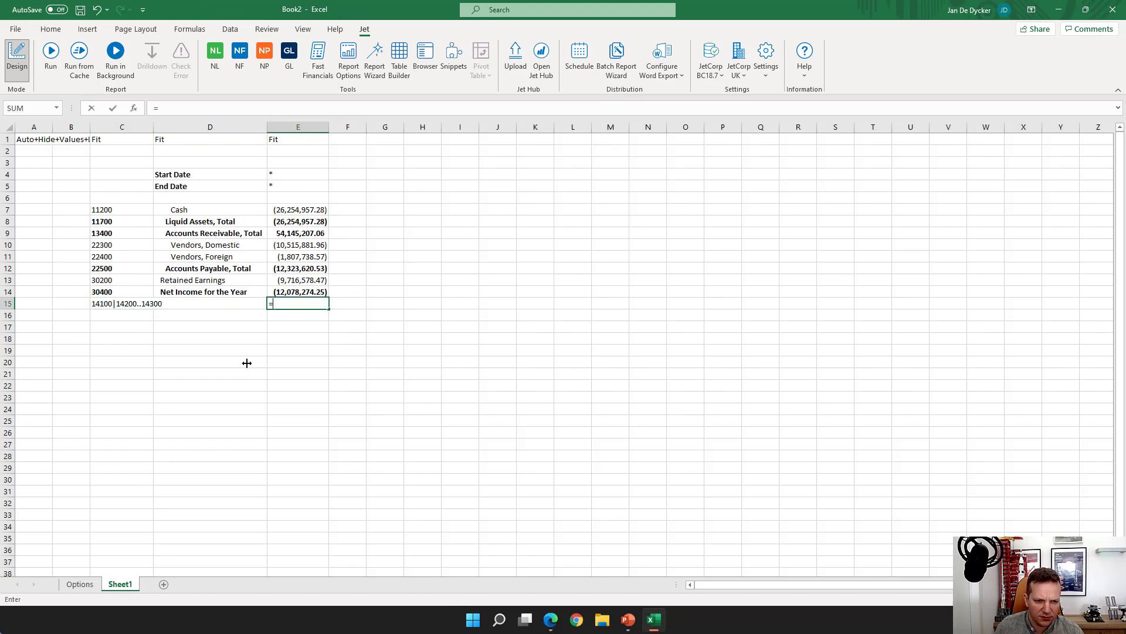
pyautogui.press('Left')
pyautogui.press('Left')
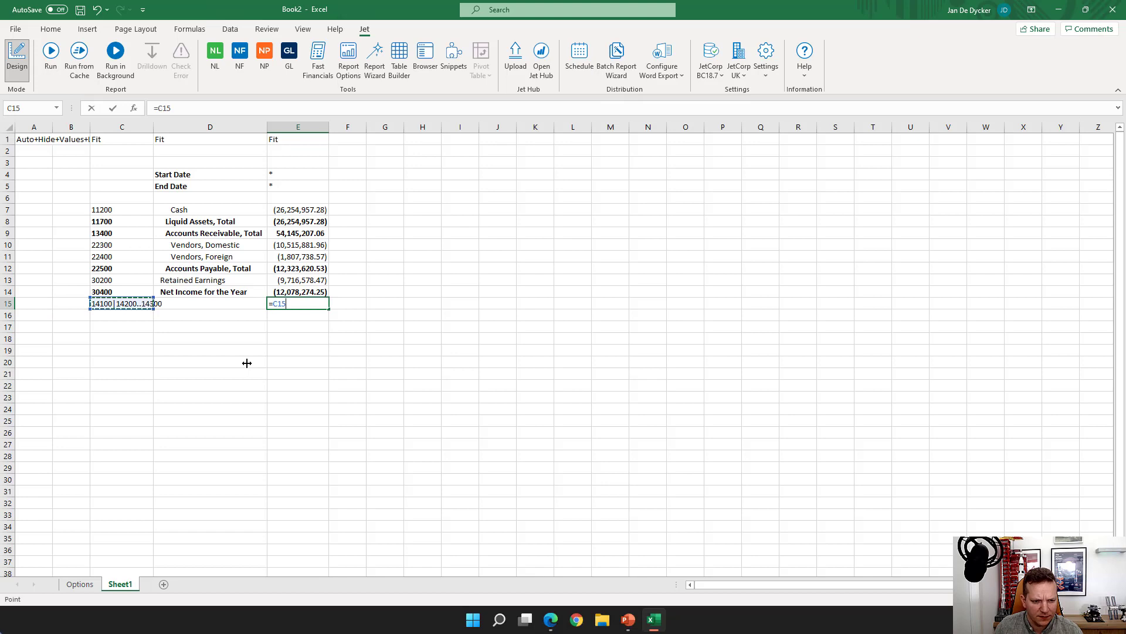
pyautogui.press('BackSpace')
pyautogui.press('BackSpace')
pyautogui.press('BackSpace')
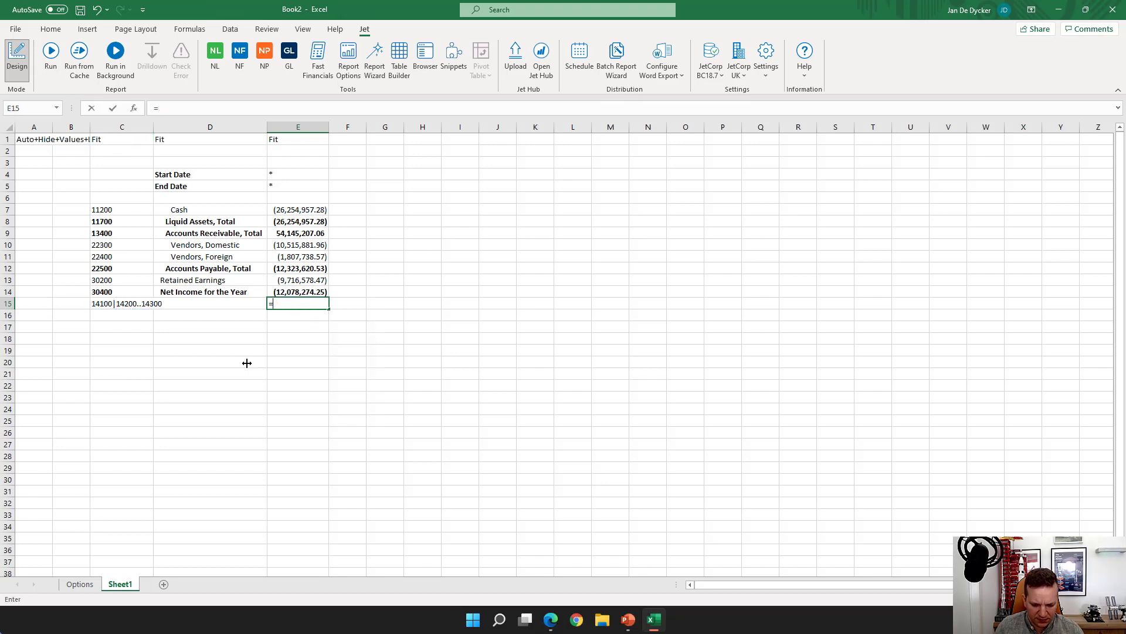
# Step: Complete the E15 formula as =GL("Balance",C15) to retrieve the balance for the account filter
pyautogui.write('GL')
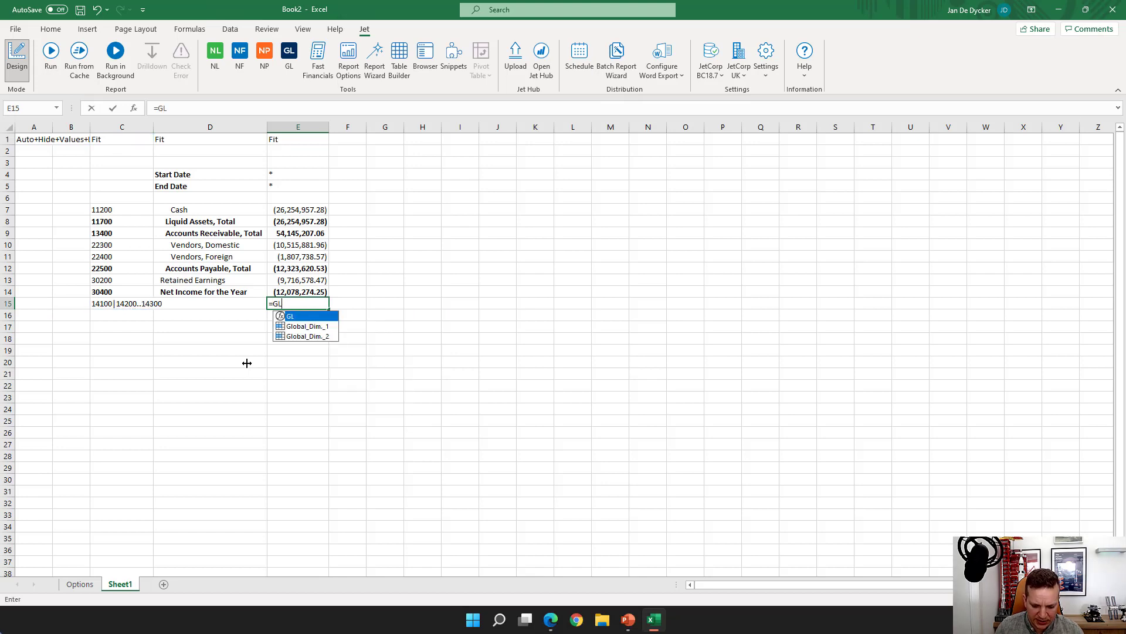
pyautogui.write('("Balance"')
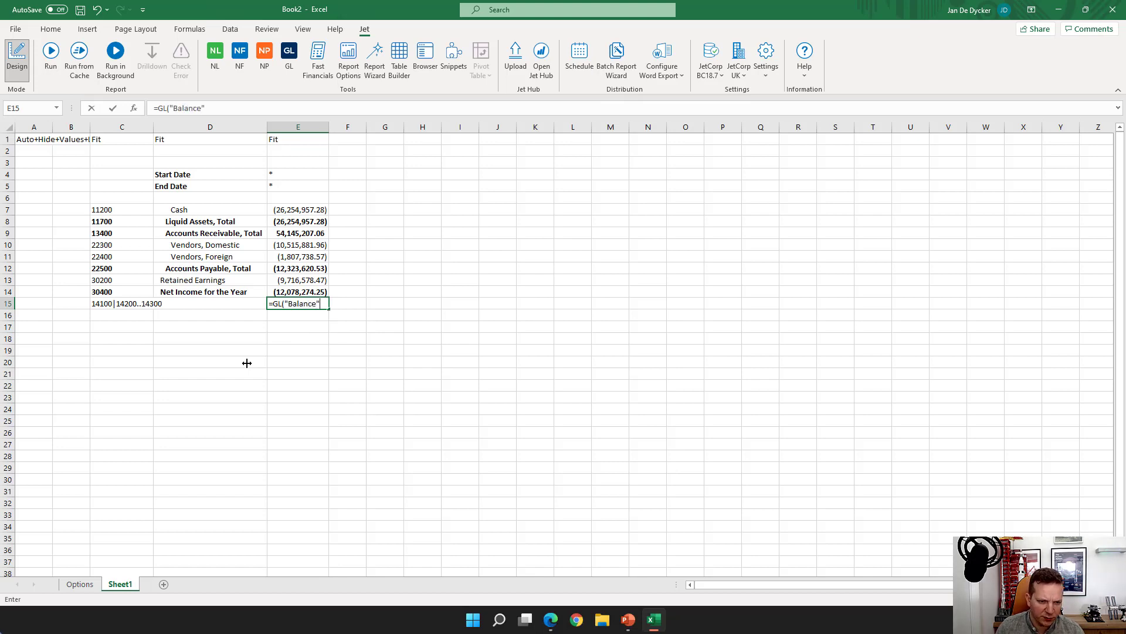
pyautogui.write(',')
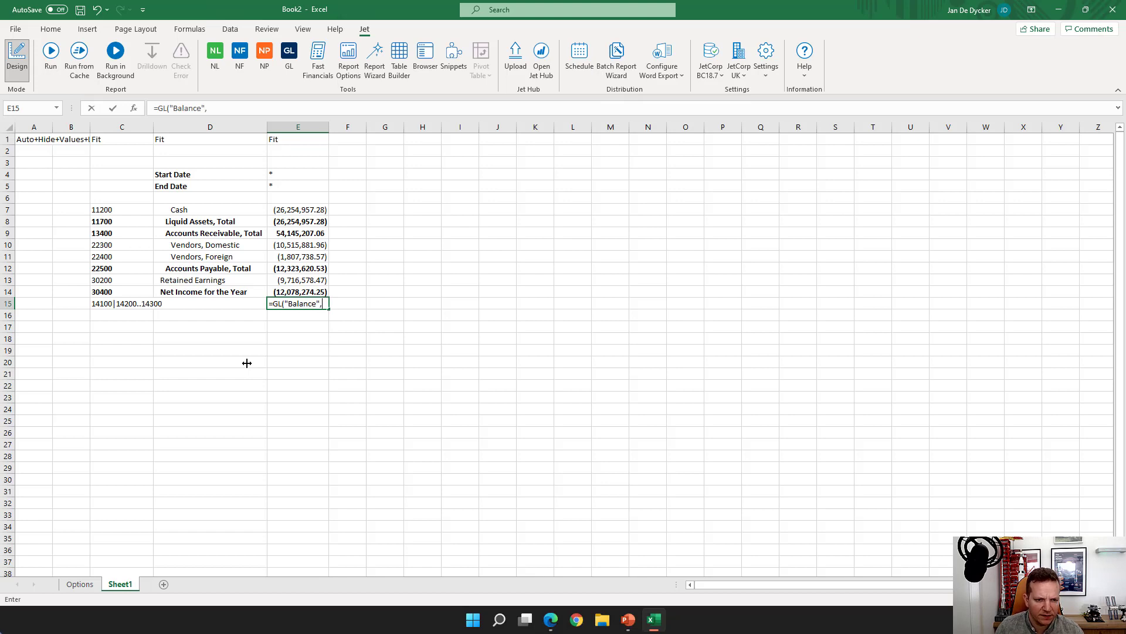
pyautogui.click(114, 304)
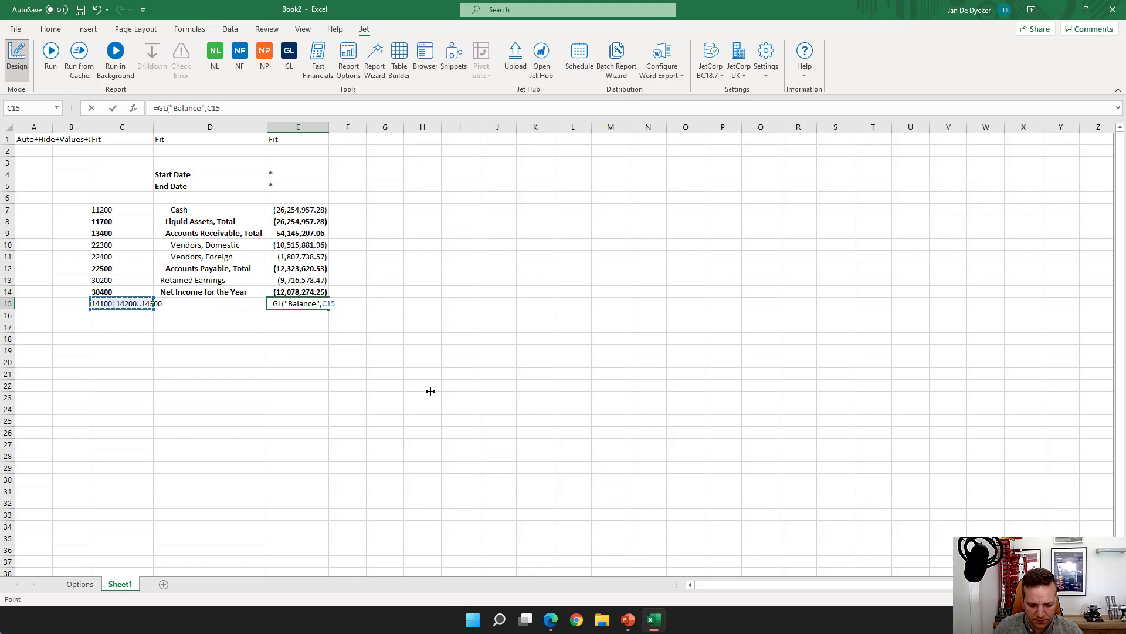
pyautogui.hotkey('ctrl', 'Return')
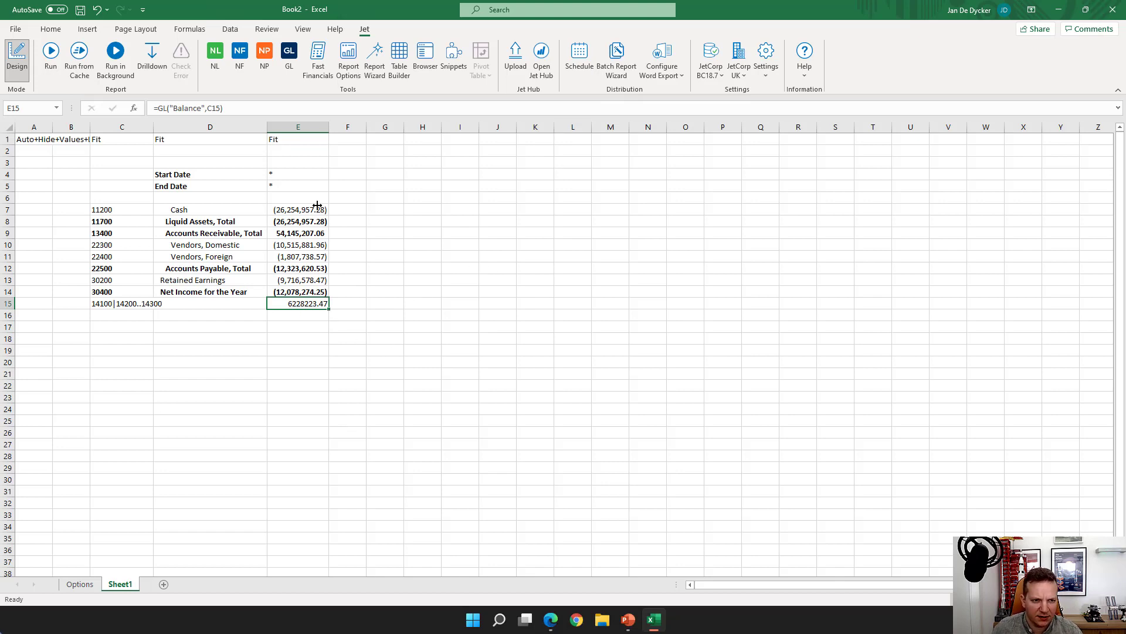
# Step: Apply the comma number style to the balance in E15
pyautogui.click(50, 29)
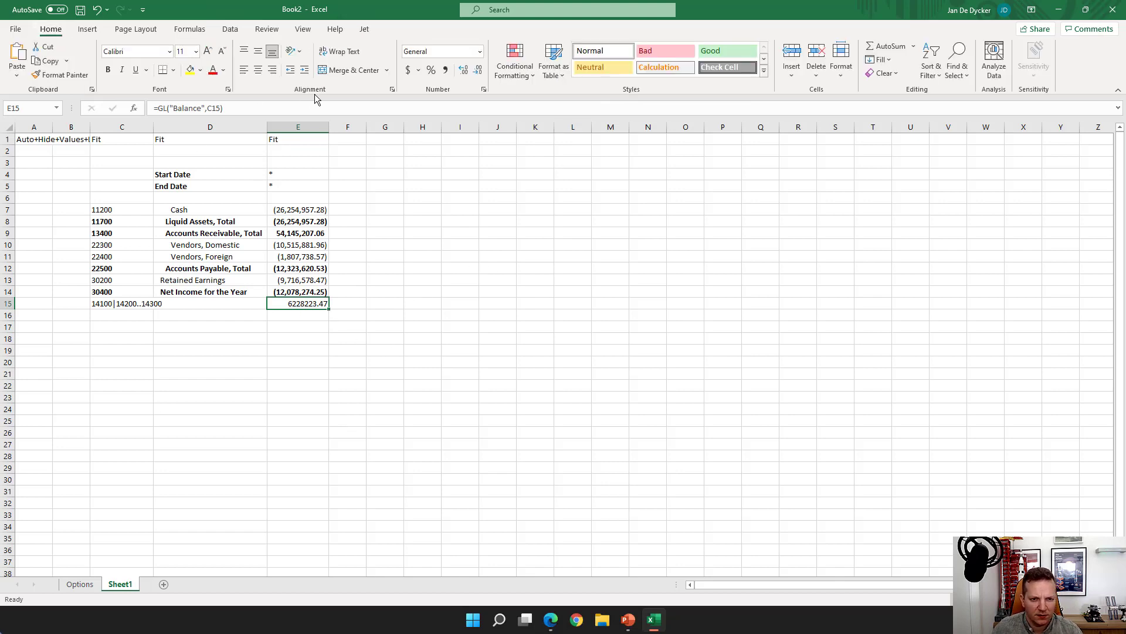
pyautogui.click(447, 70)
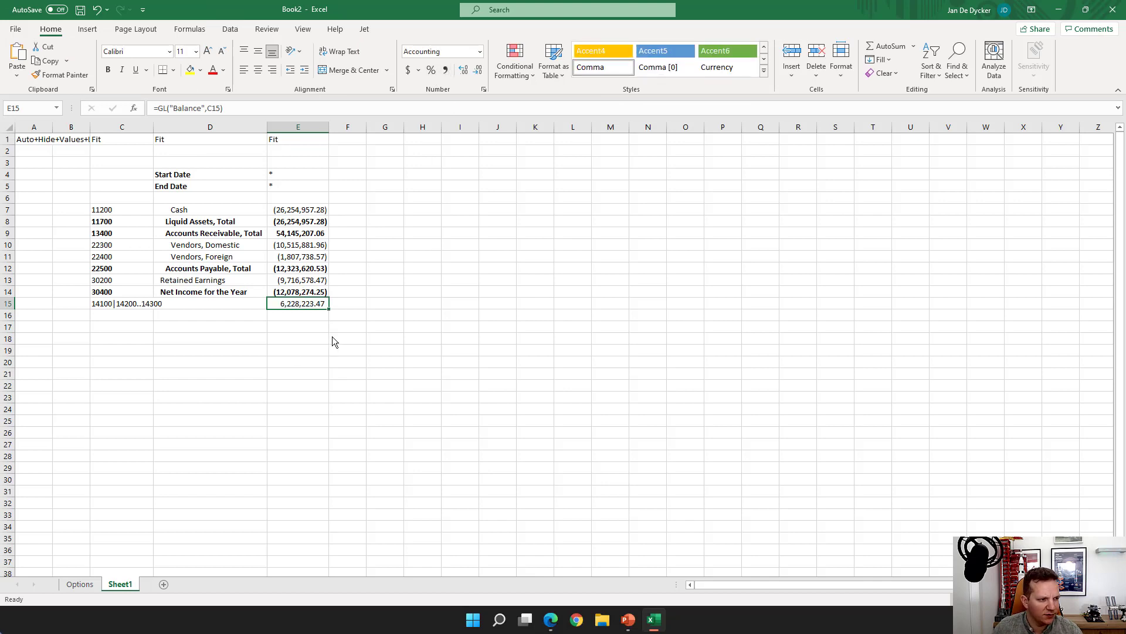
pyautogui.click(381, 280)
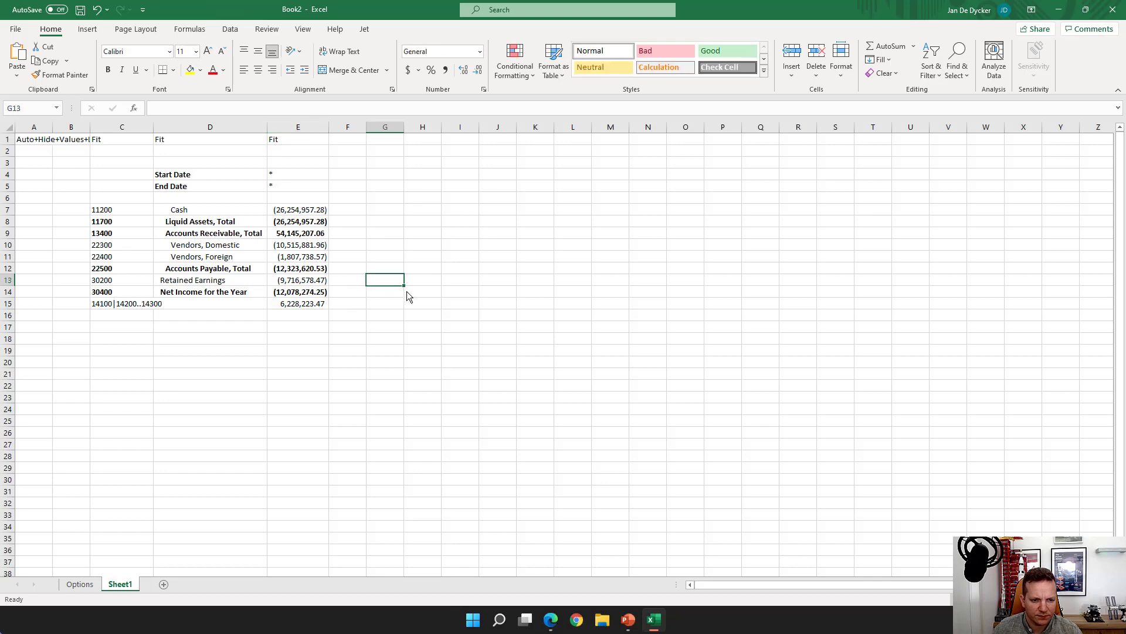
# Step: Run the Jet report with its existing report options, keeping JetCorp UK as the company
pyautogui.click(364, 29)
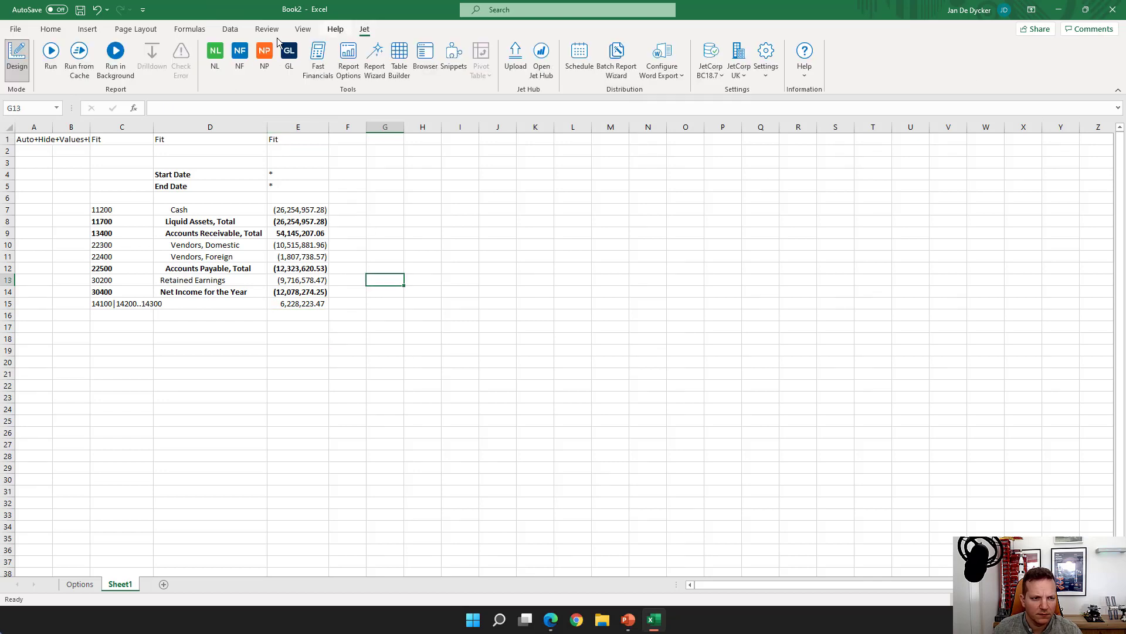
pyautogui.click(50, 52)
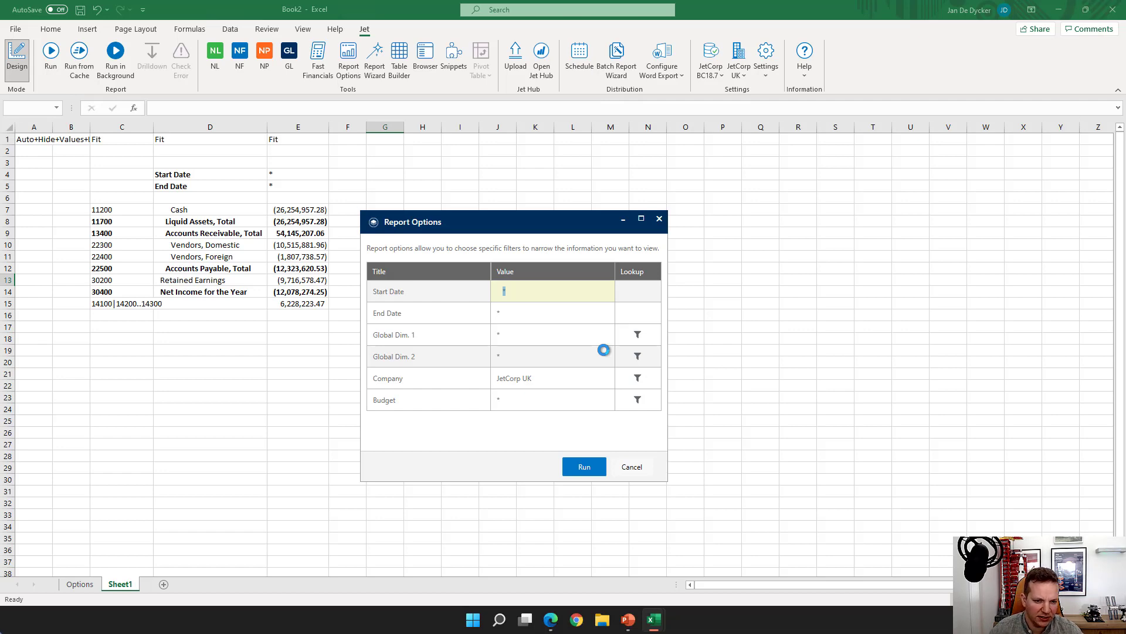
pyautogui.click(554, 335)
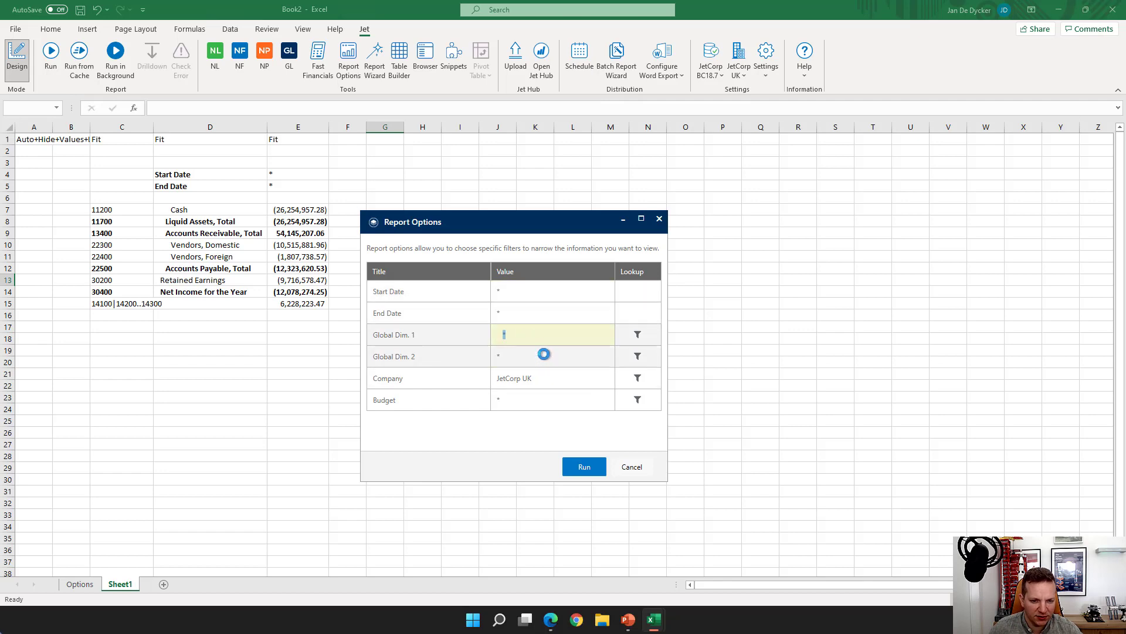
pyautogui.click(544, 354)
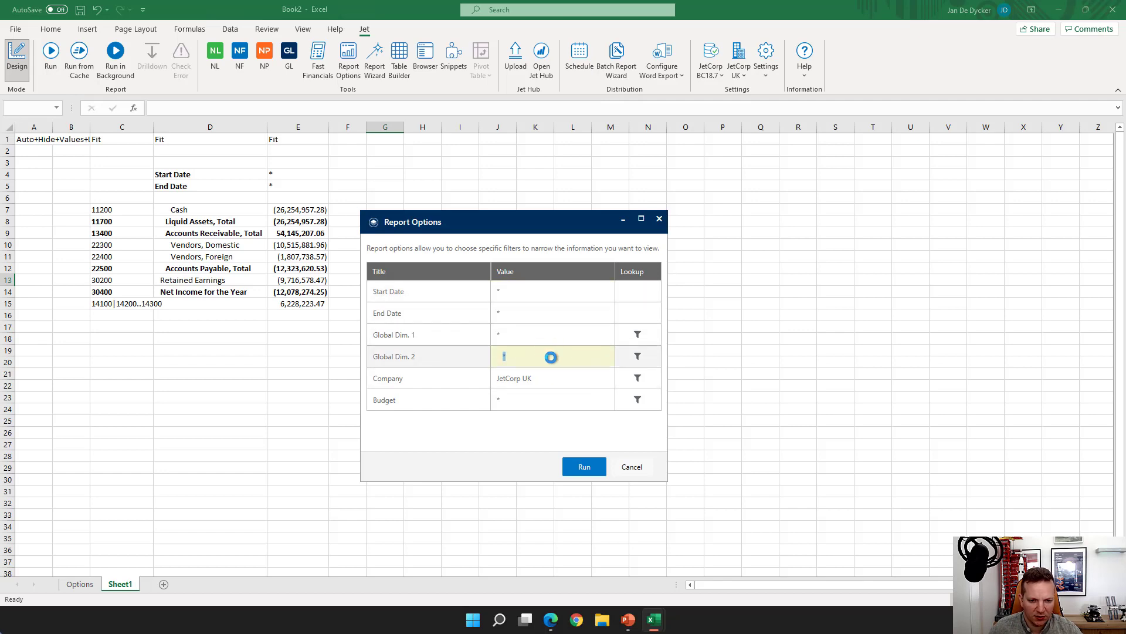
pyautogui.click(524, 382)
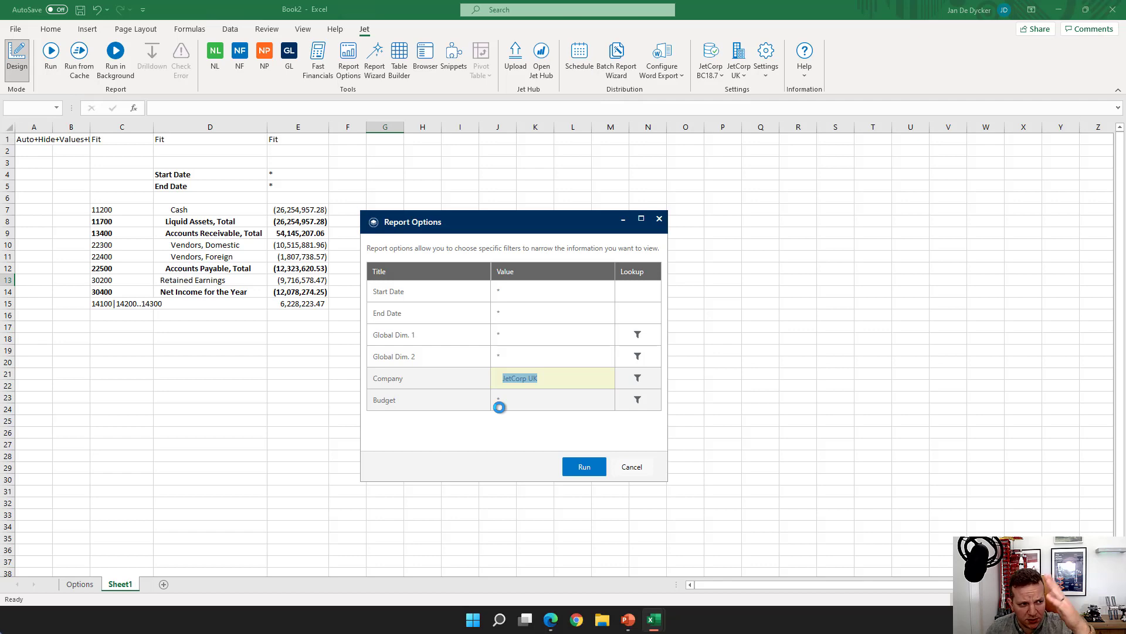
pyautogui.click(526, 359)
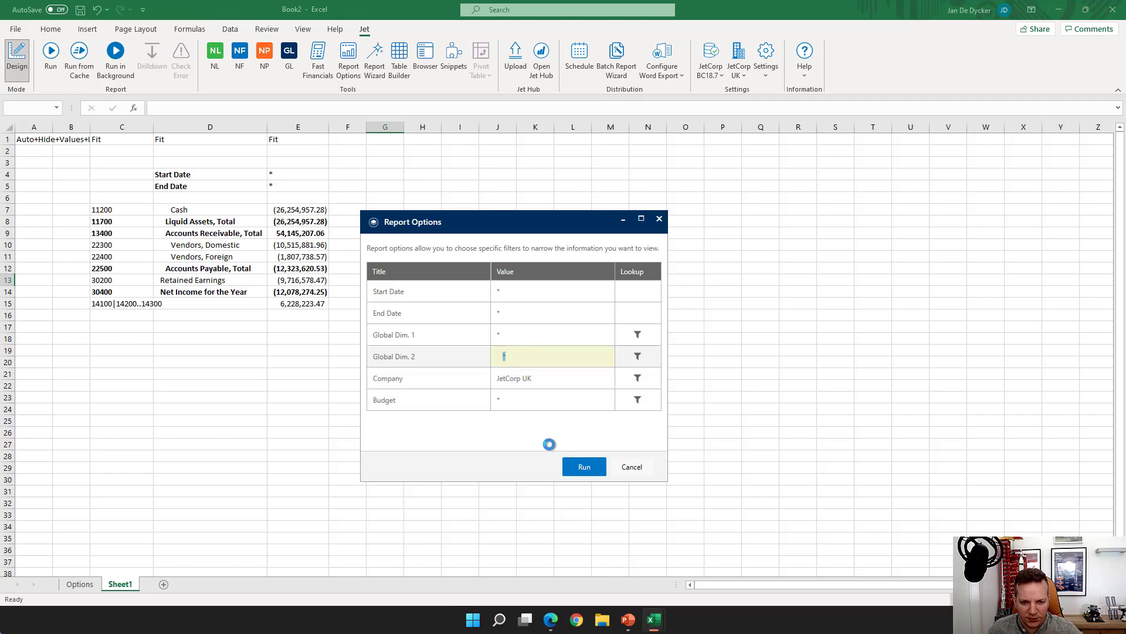
pyautogui.click(574, 467)
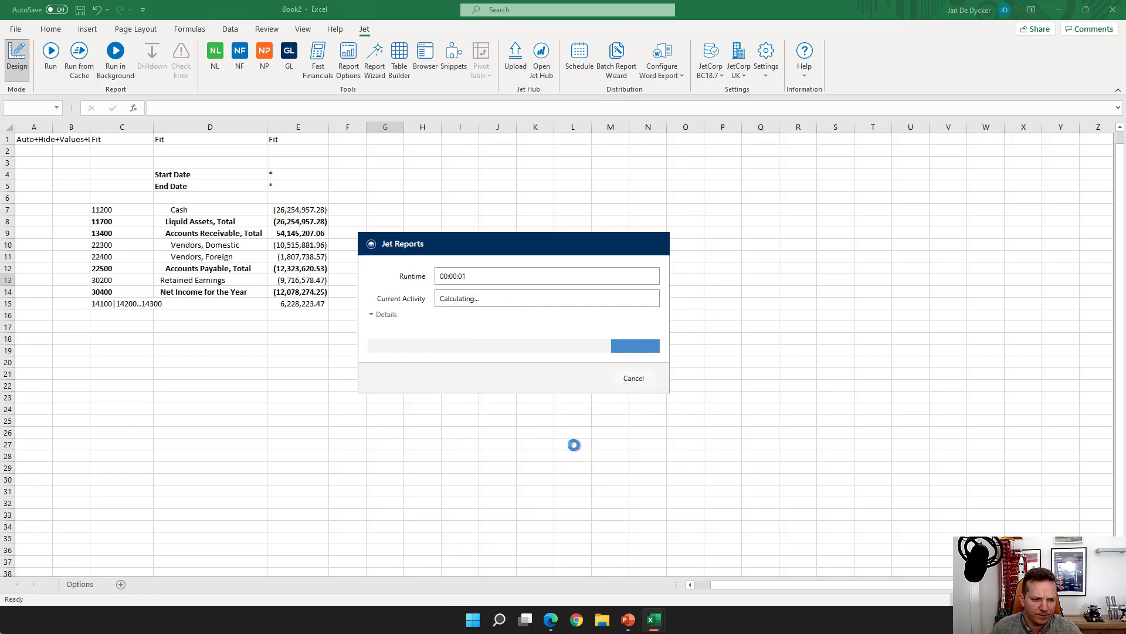
# Step: Drill down from the balance in E15 to its underlying general ledger entries in Business Central
pyautogui.click(275, 293)
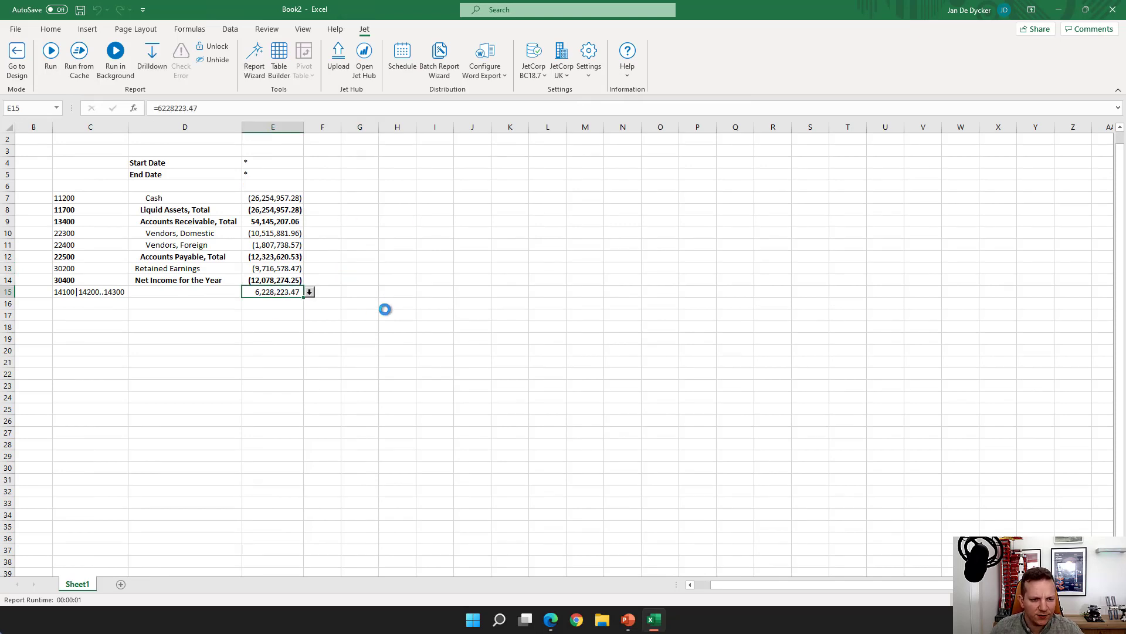
pyautogui.click(284, 244)
pyautogui.click(284, 218)
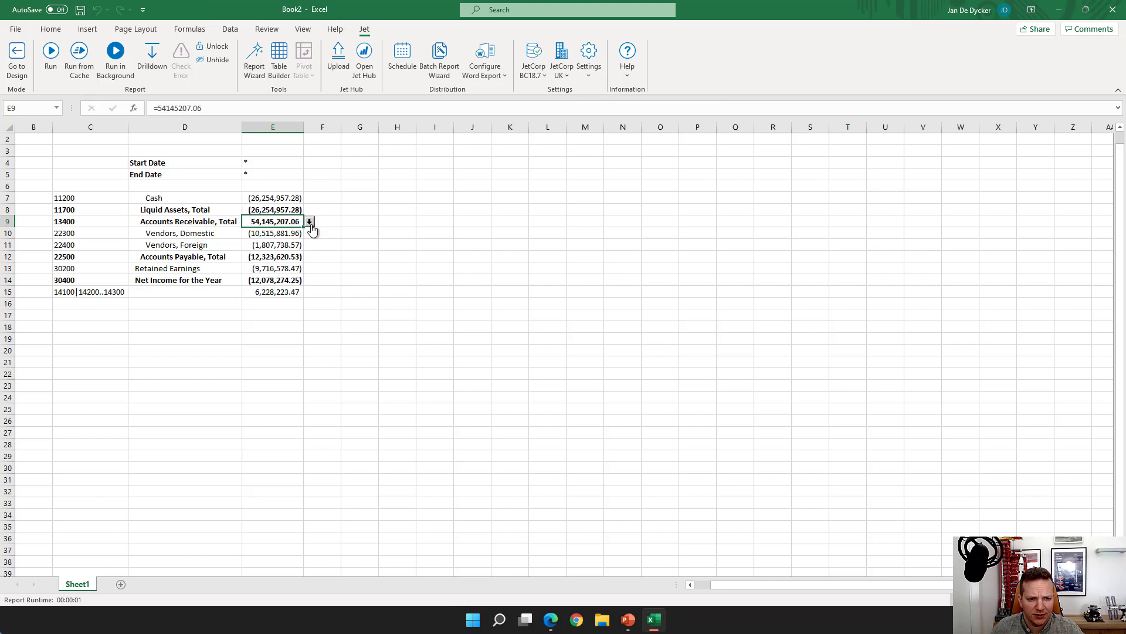
pyautogui.click(293, 295)
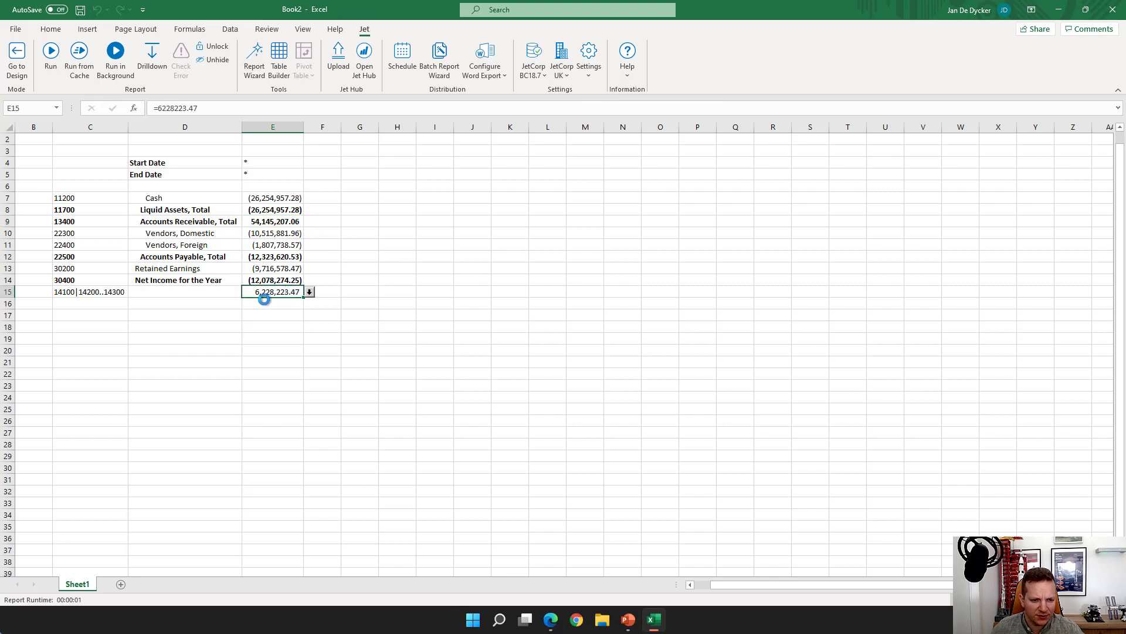
pyautogui.click(310, 292)
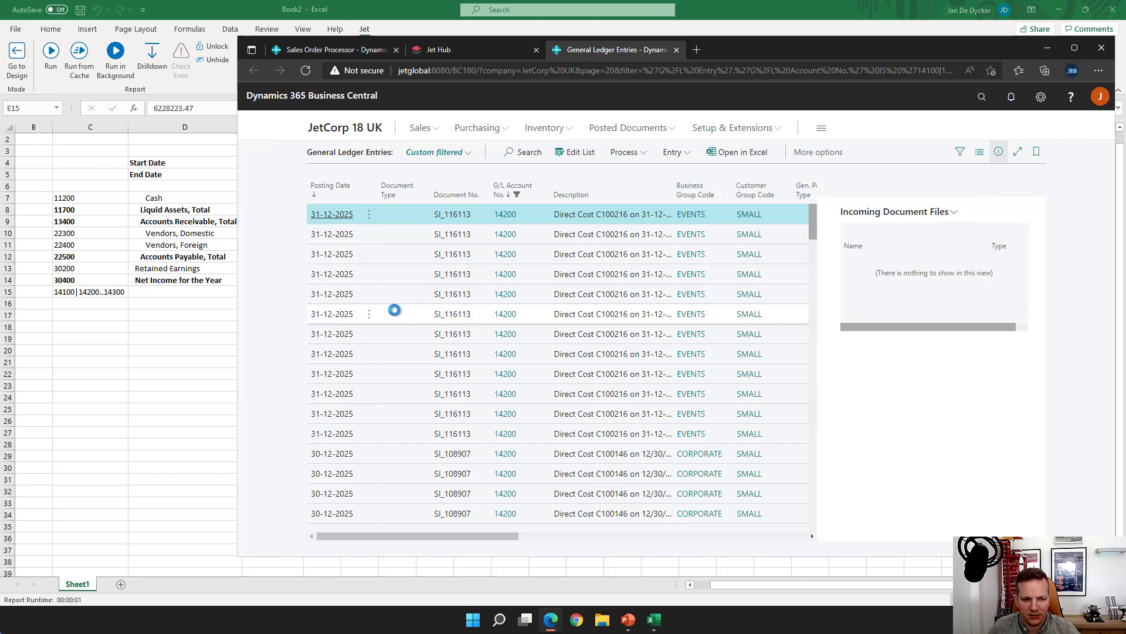
# Step: Check which G/L account filter is applied to the General Ledger Entries list, then hide the filters again
pyautogui.moveTo(793, 45); pyautogui.dragTo(738, 46)
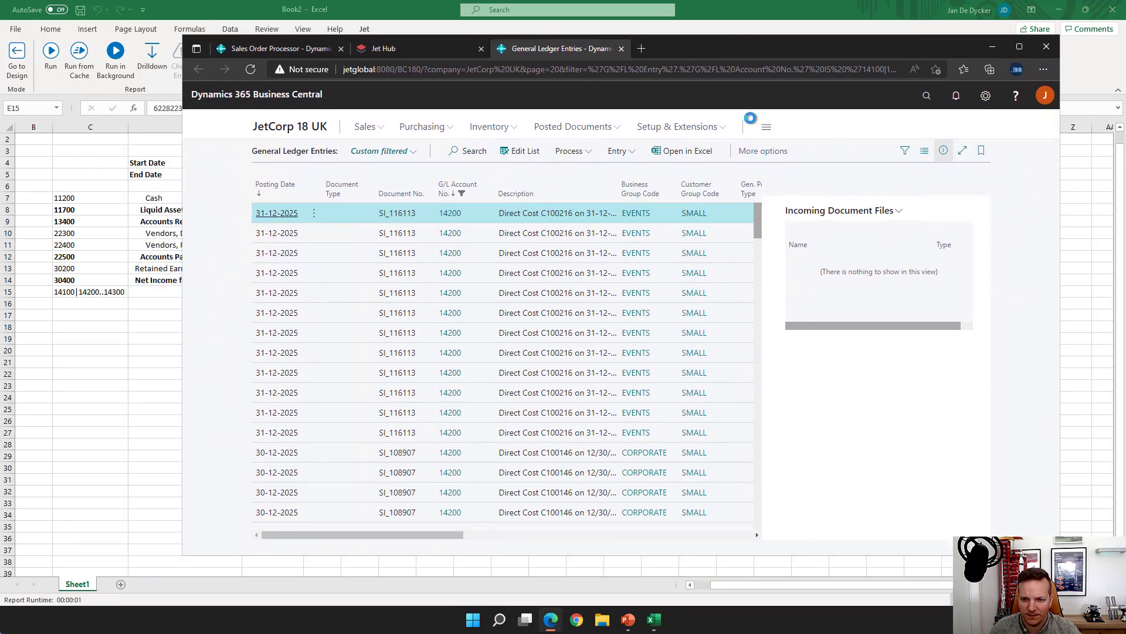
pyautogui.click(905, 152)
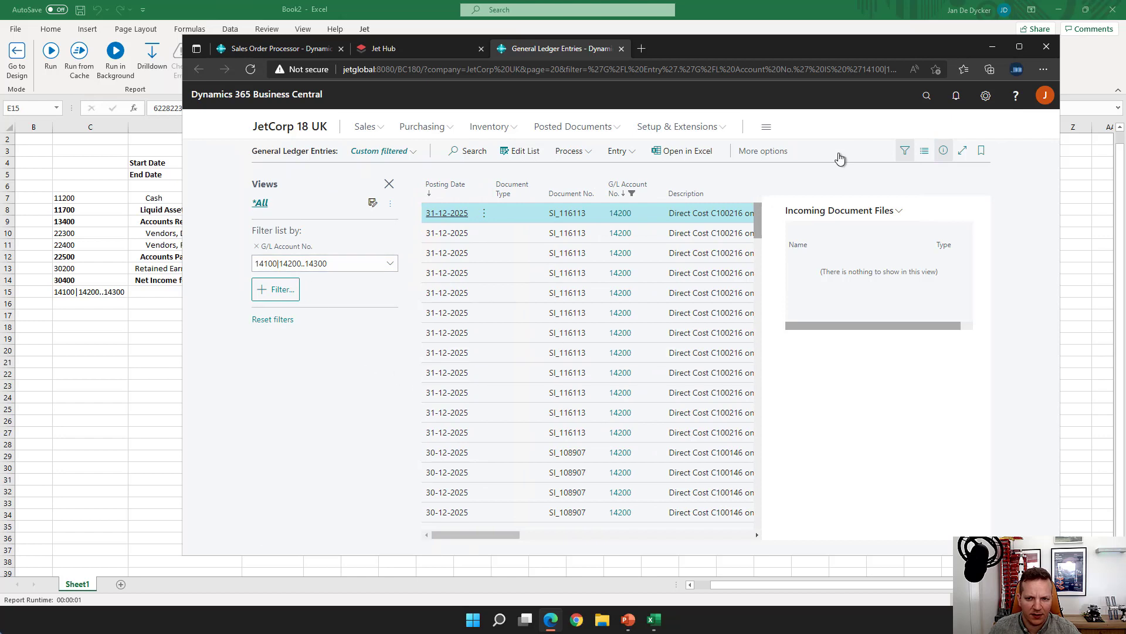
pyautogui.click(905, 152)
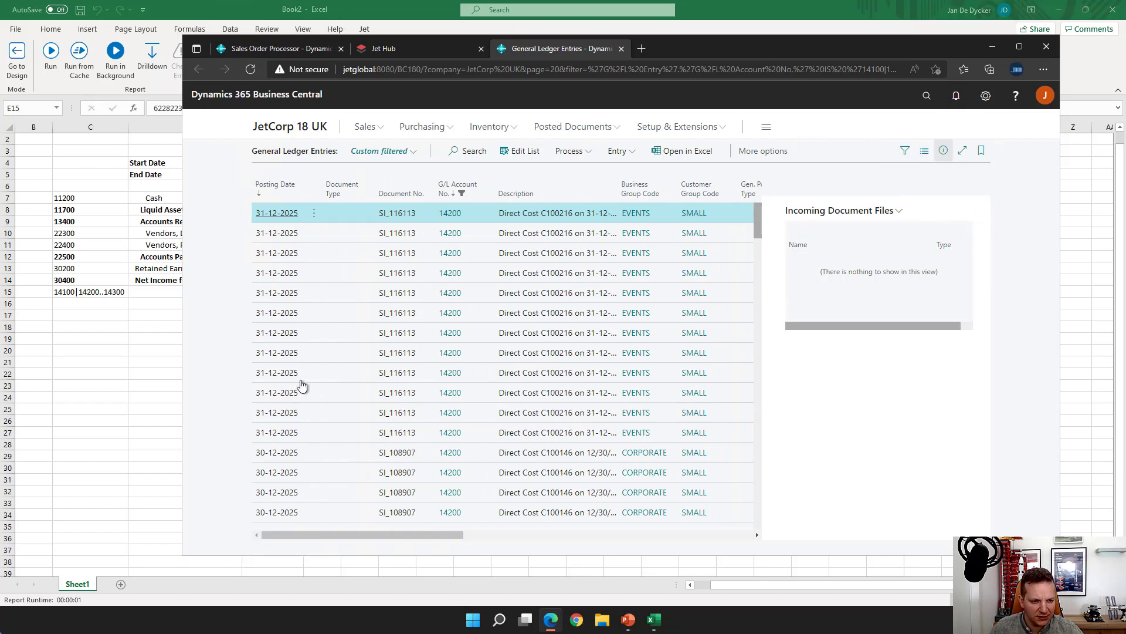
# Step: Return to the Excel workbook and switch the report back to design mode
pyautogui.click(151, 284)
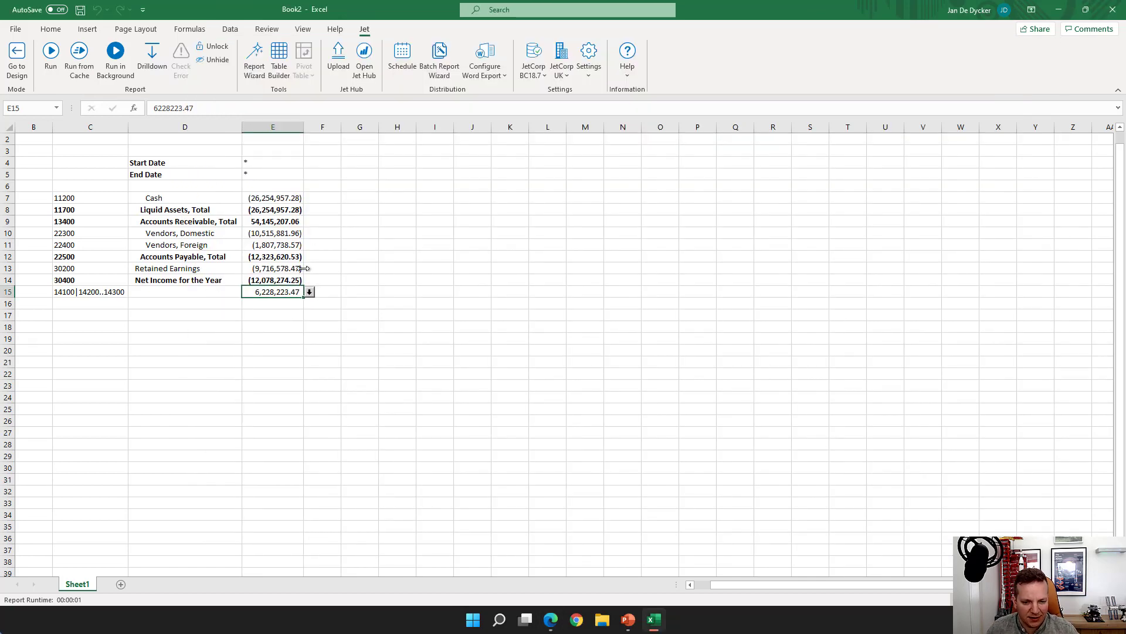
pyautogui.click(653, 619)
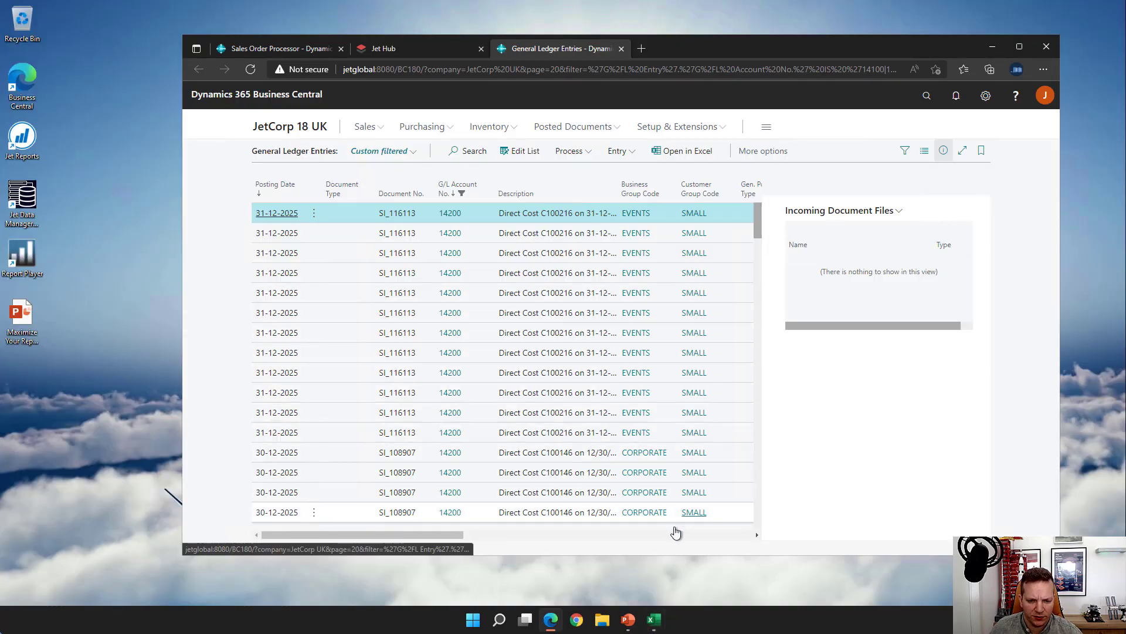
pyautogui.moveTo(655, 622)
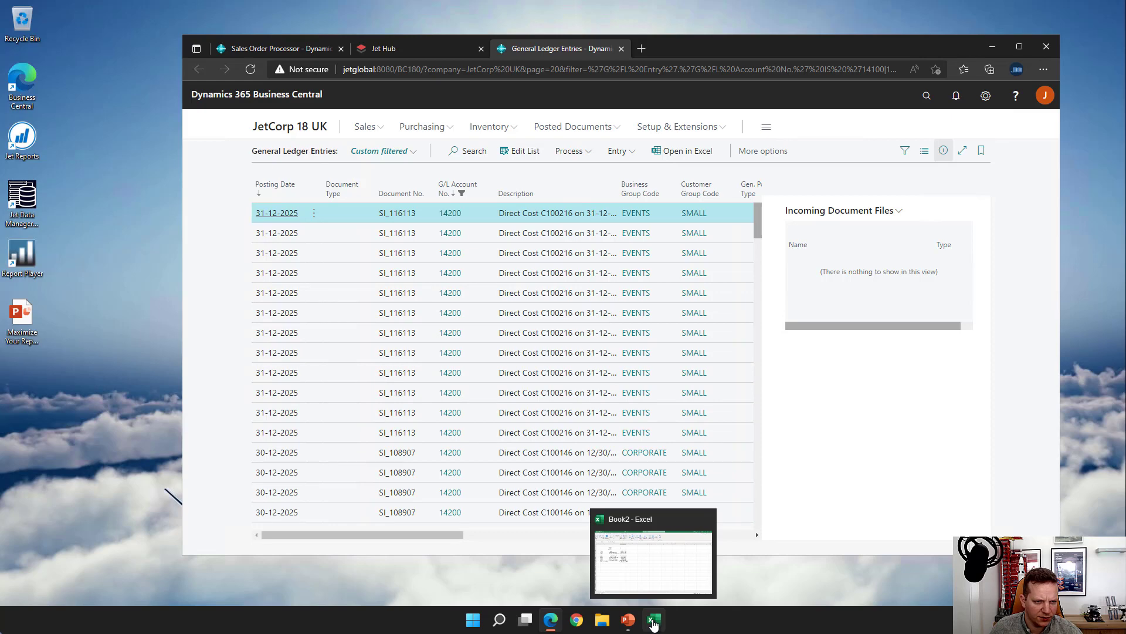
pyautogui.click(654, 622)
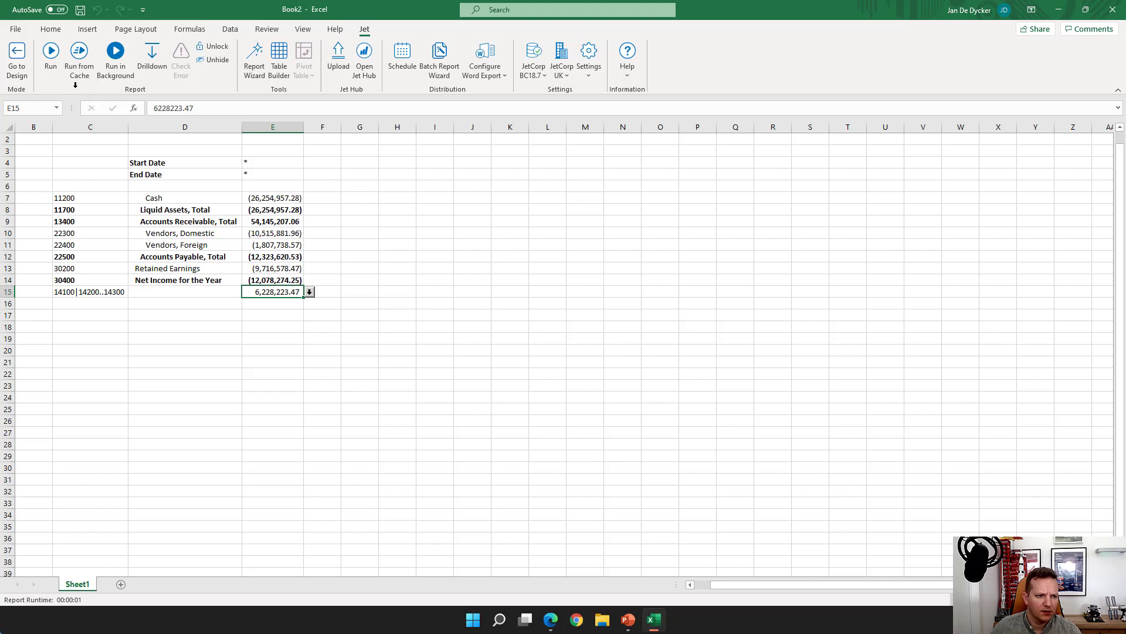
pyautogui.click(26, 67)
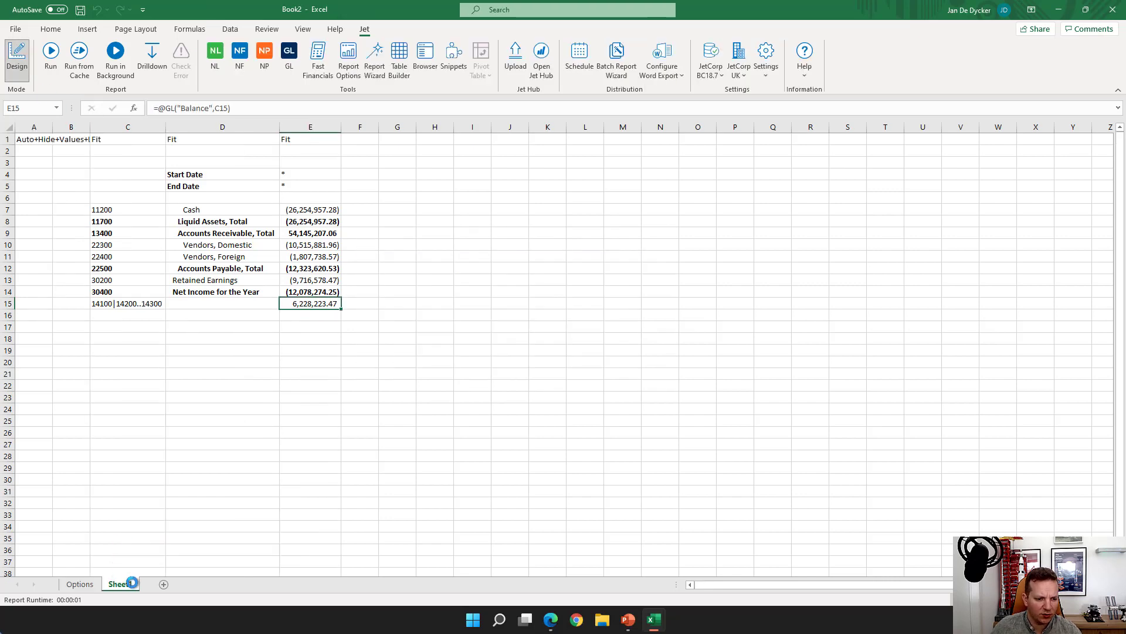
# Step: Rename the report's worksheet from Sheet1 to Accounts
pyautogui.doubleClick(120, 584)
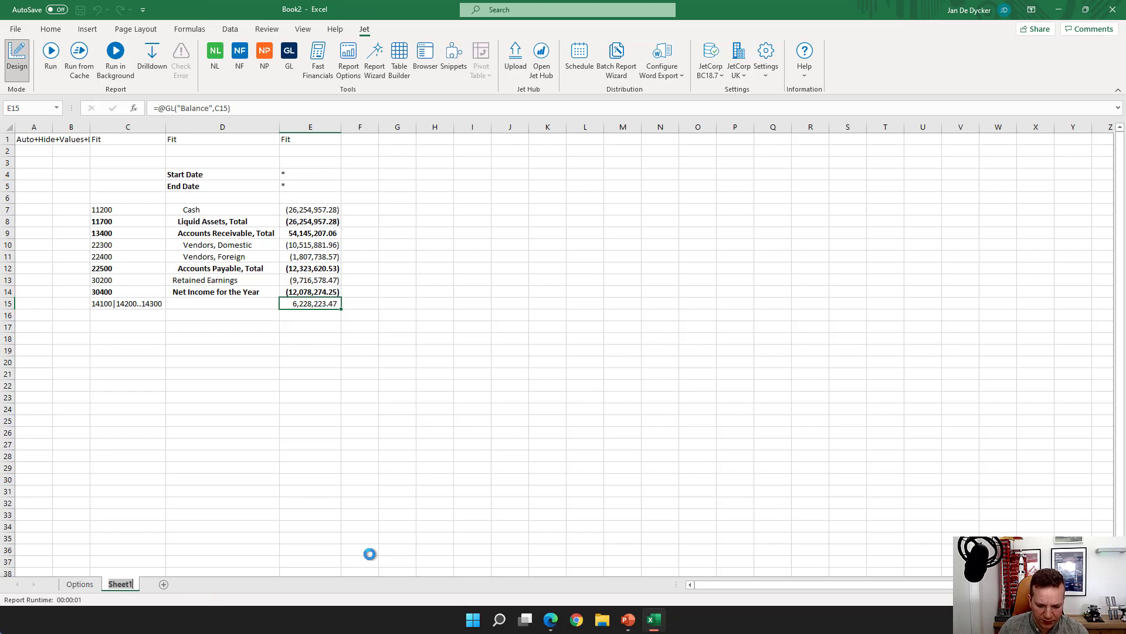
pyautogui.write('A')
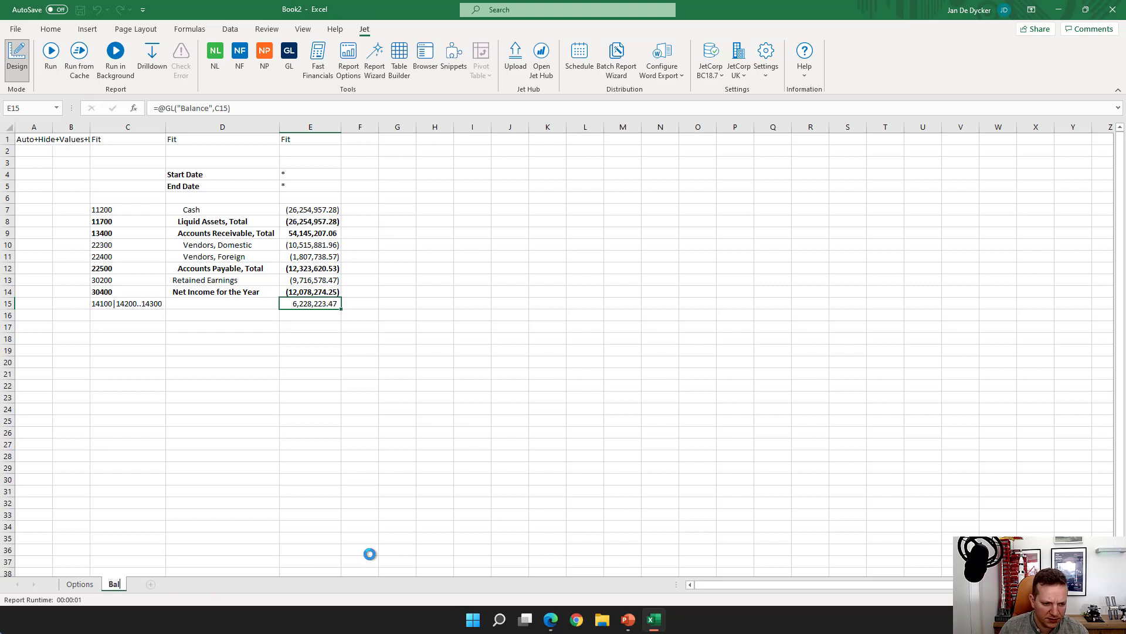
pyautogui.write('ccount')
pyautogui.press('Return')
pyautogui.doubleClick(127, 586)
pyautogui.click(139, 585)
pyautogui.write('s')
pyautogui.press('Return')
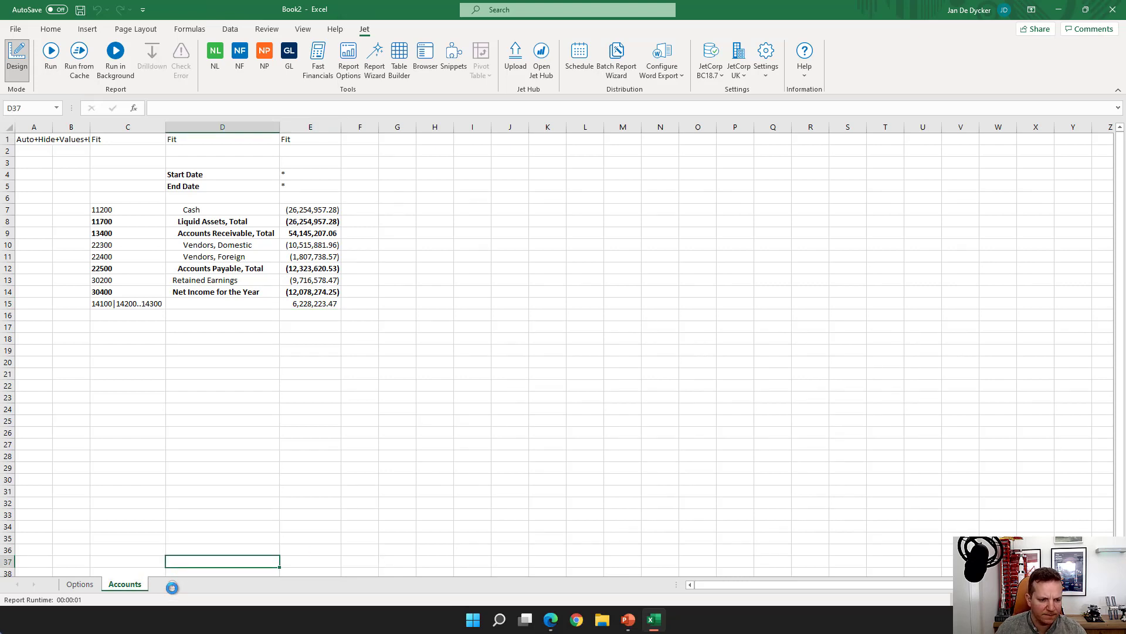
# Step: Add a new worksheet, select C5 as the insertion point, and find the Customer table in the Jet Browser
pyautogui.click(176, 585)
pyautogui.click(120, 184)
pyautogui.click(425, 59)
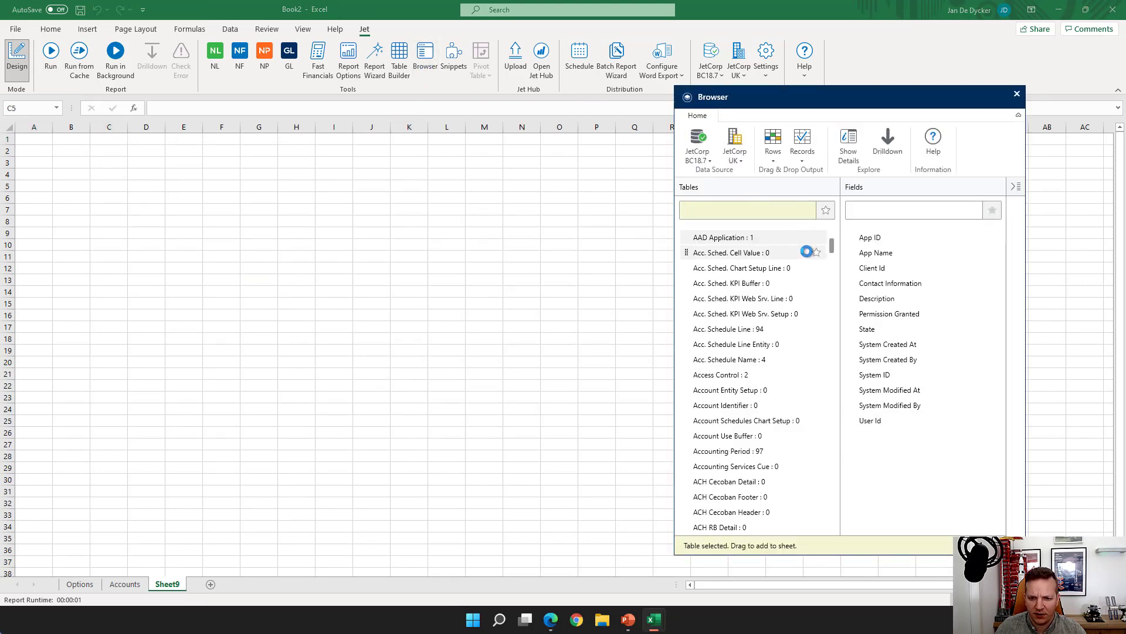
pyautogui.moveTo(830, 245)
pyautogui.mouseDown()
pyautogui.moveTo(834, 431)
pyautogui.moveTo(838, 234)
pyautogui.mouseUp()
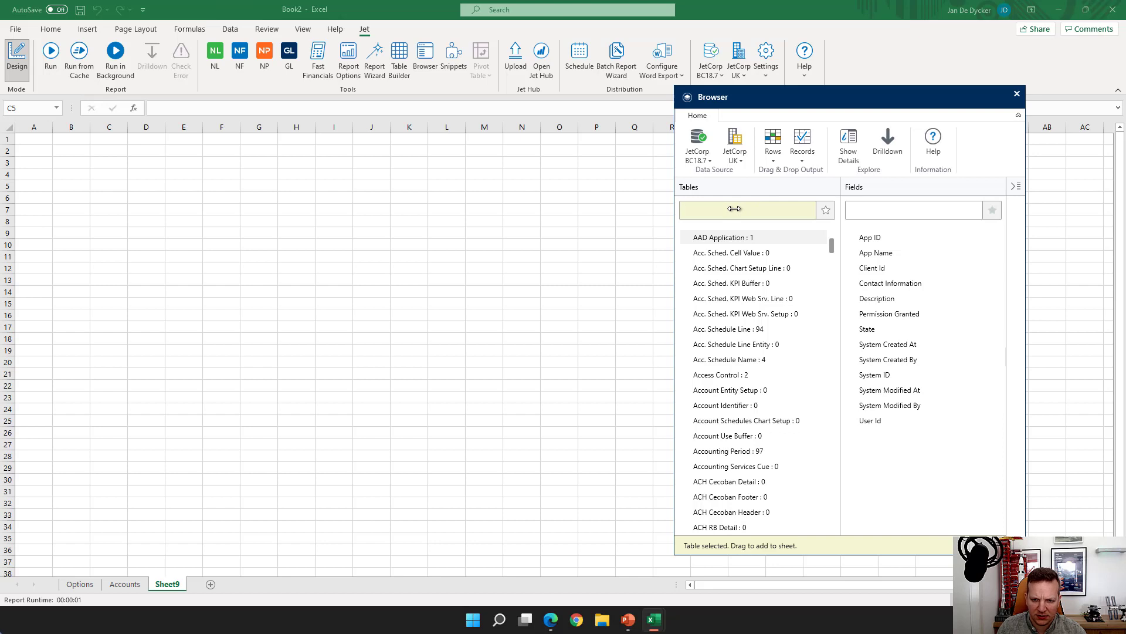
pyautogui.write('ustomer')
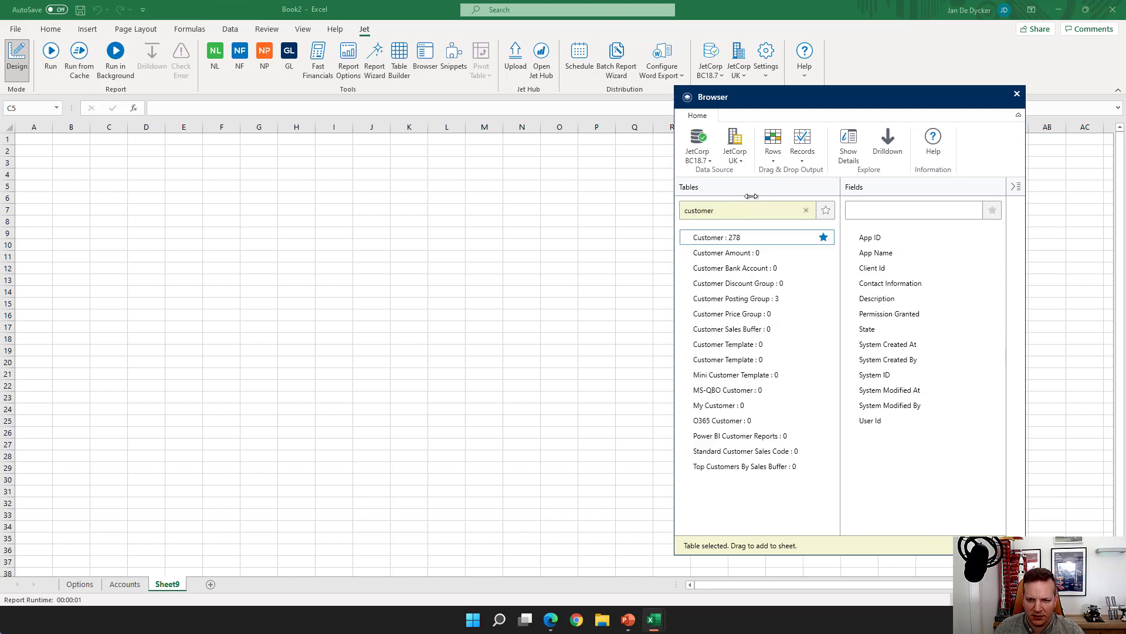
pyautogui.click(742, 237)
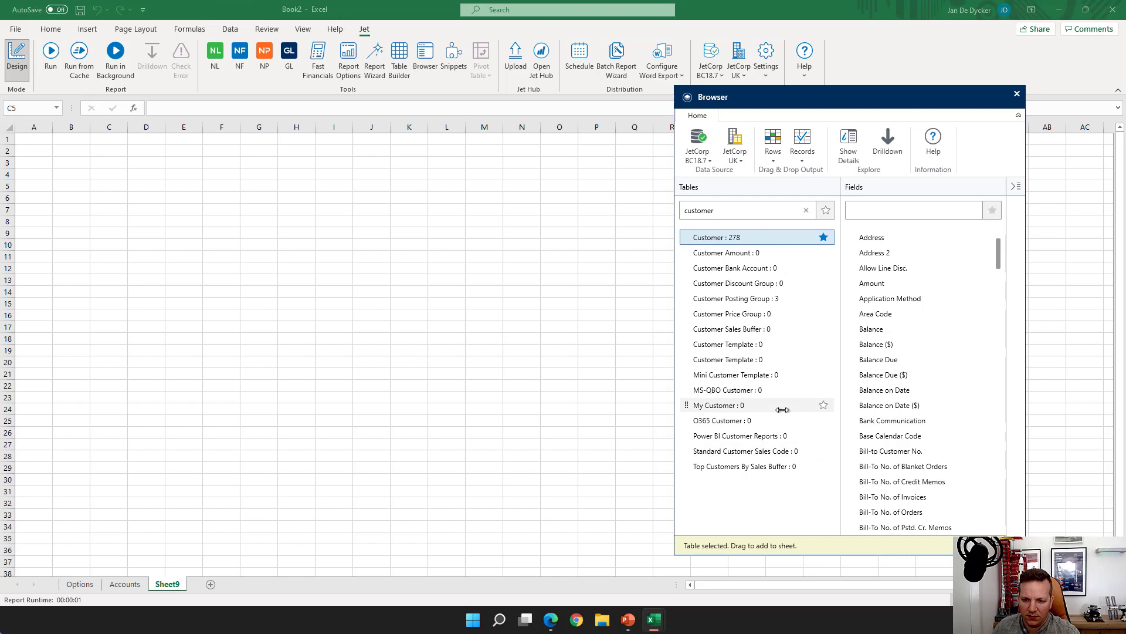
# Step: Insert the Customer table's No. and Name fields into the new sheet as rows, starting at C5
pyautogui.click(880, 359)
pyautogui.scroll(-3, 924, 398)
pyautogui.scroll(-2, 924, 398)
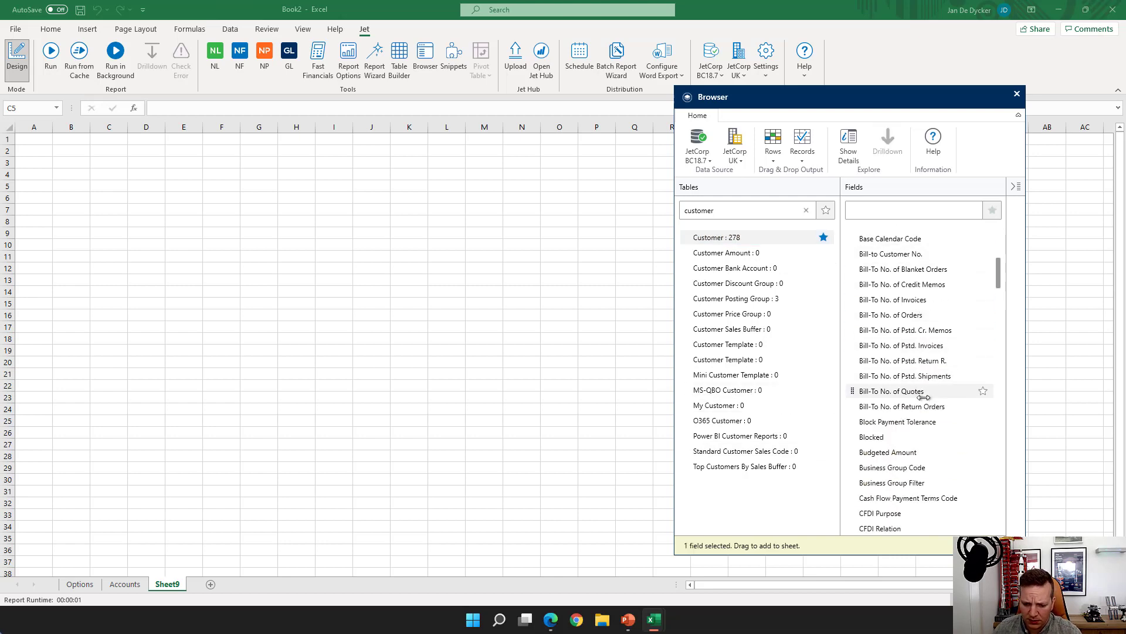
pyautogui.scroll(-20, 924, 405)
pyautogui.scroll(2, 880, 352)
pyautogui.click(874, 355)
pyautogui.keyDown('ctrl'); pyautogui.click(870, 294); pyautogui.keyUp('ctrl')
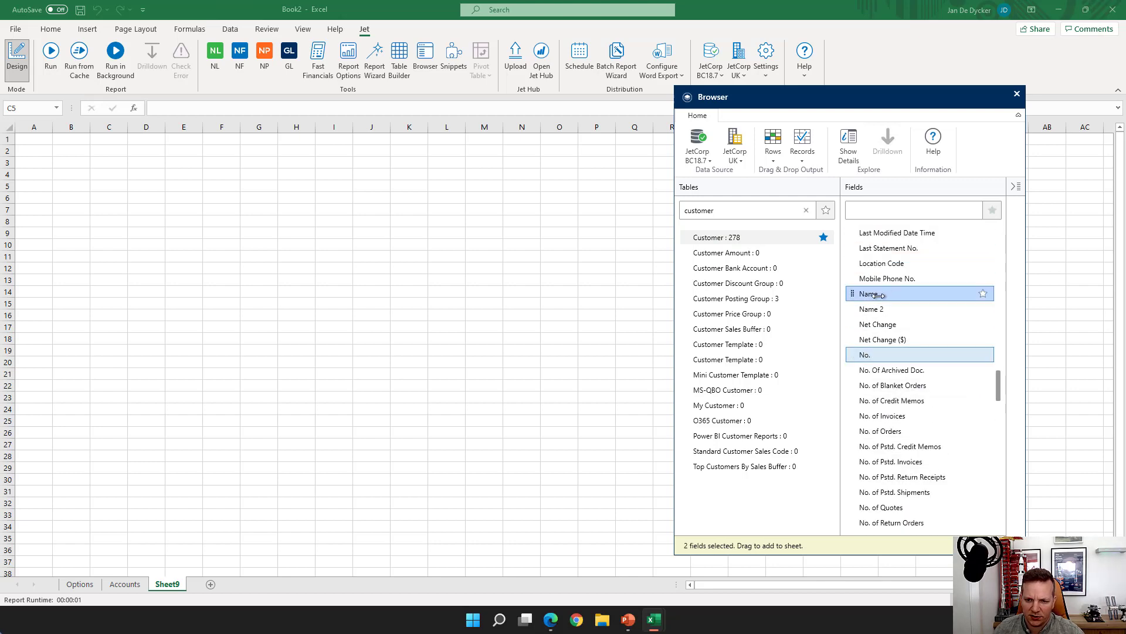
pyautogui.moveTo(682, 290); pyautogui.dragTo(109, 186)
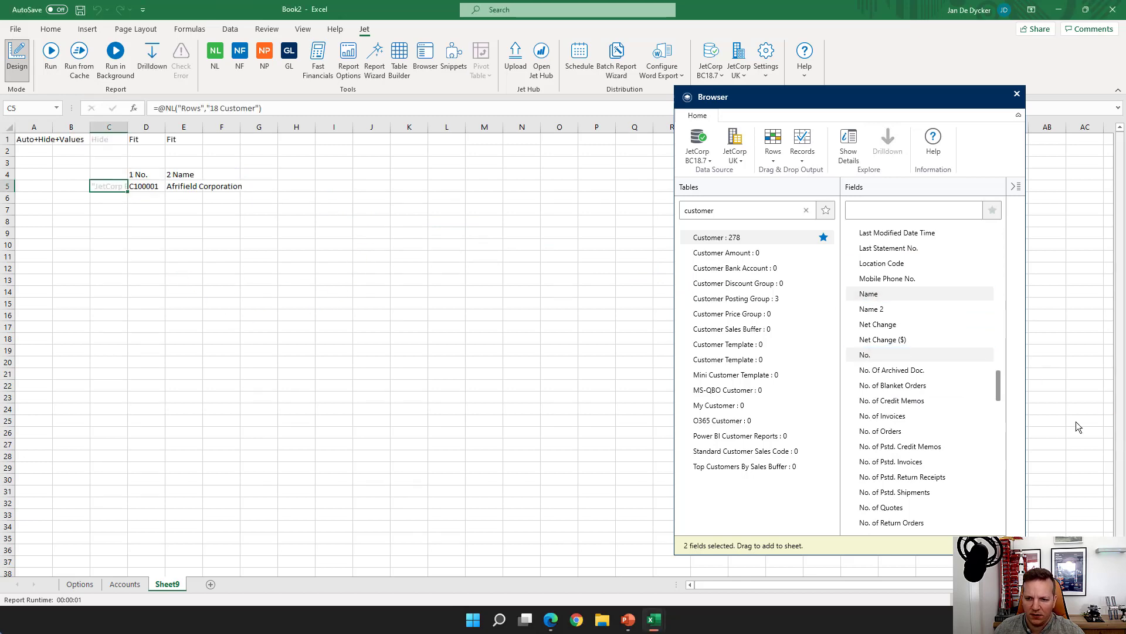
# Step: Add the Customer table's Balance ($) field to the customer row in F5
pyautogui.moveTo(998, 371); pyautogui.dragTo(1001, 244)
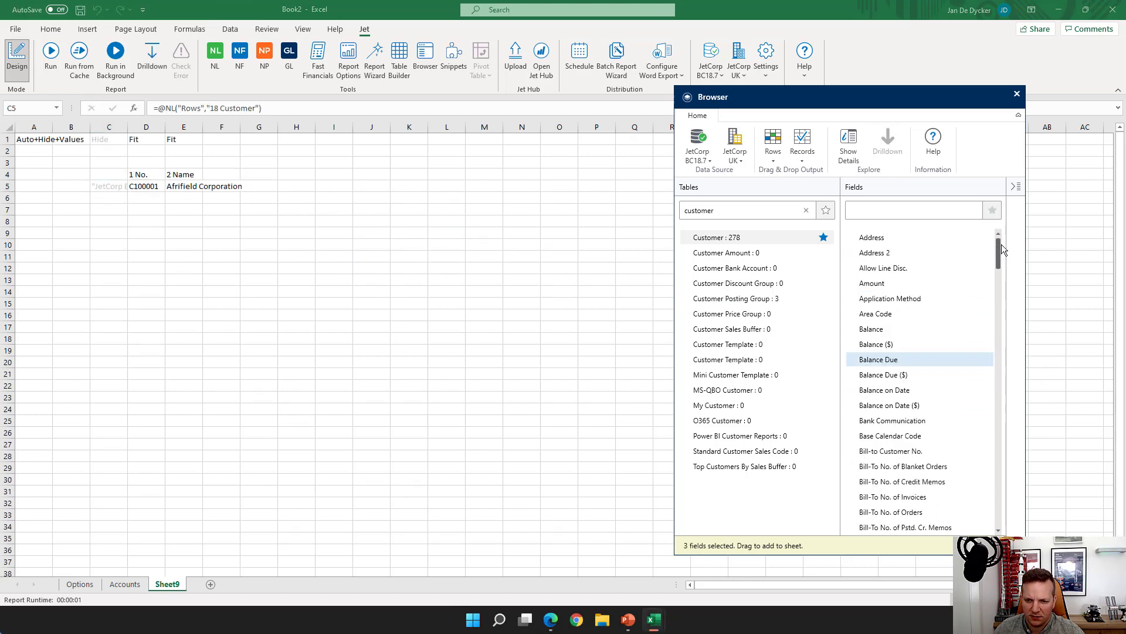
pyautogui.click(892, 343)
pyautogui.moveTo(891, 346); pyautogui.dragTo(221, 186)
pyautogui.click(212, 233)
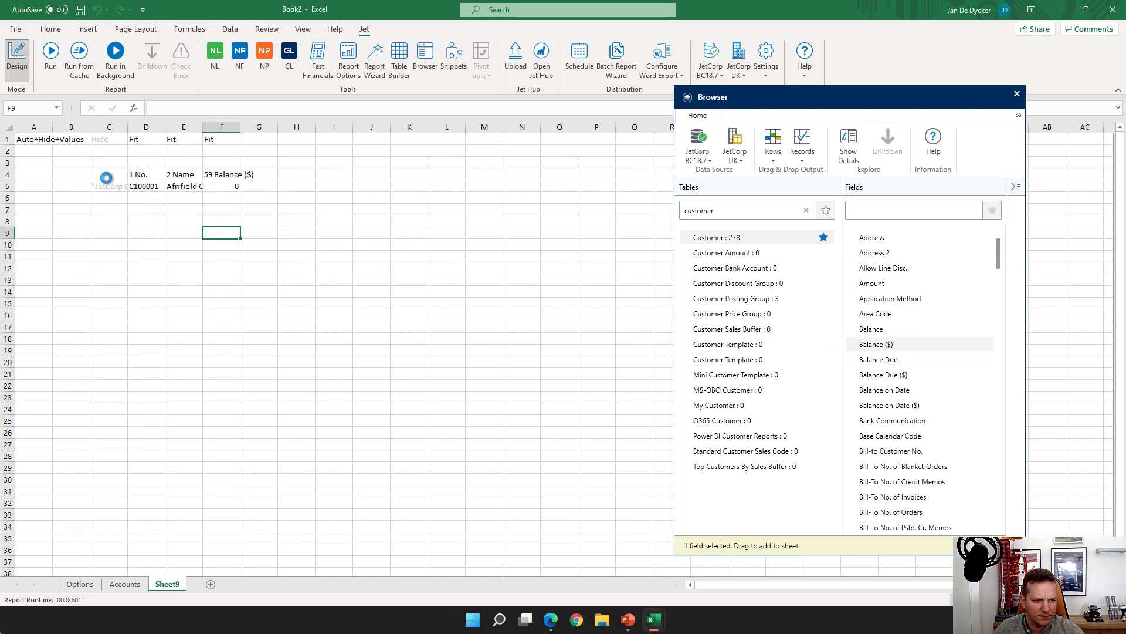
# Step: Remove the field numbers from the headers in D4 and E4, leaving No. and Name
pyautogui.click(133, 174)
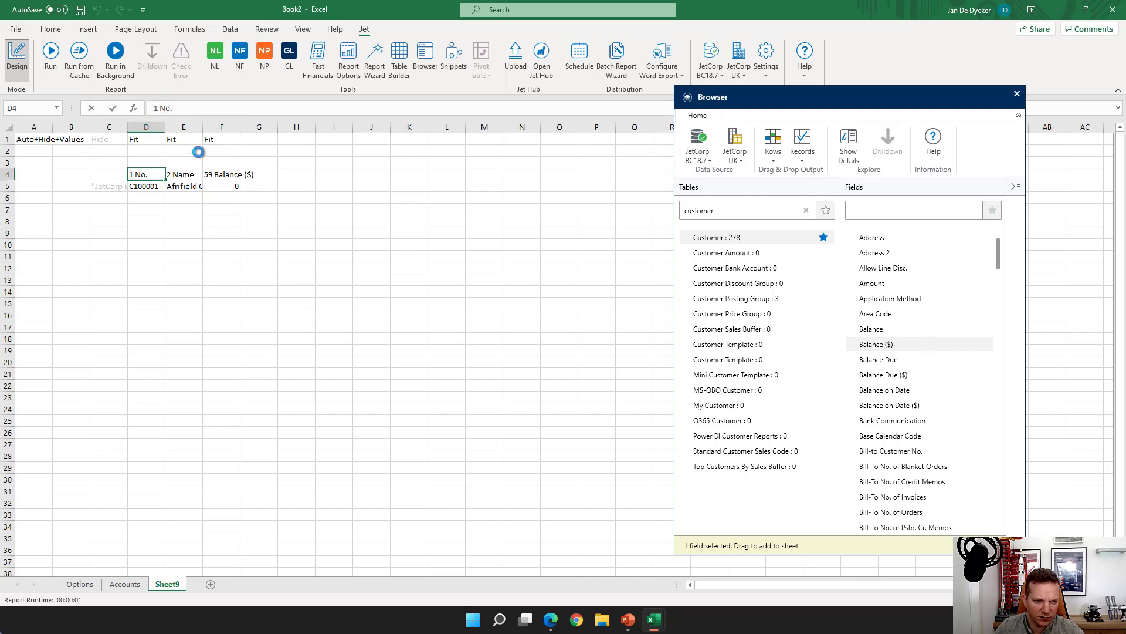
pyautogui.press('BackSpace')
pyautogui.press('BackSpace')
pyautogui.press('Return')
pyautogui.press('Up')
pyautogui.press('Right')
pyautogui.press('Delete')
pyautogui.press('Delete')
pyautogui.press('Return')
# Step: Change the header in F4 to Balance (LCY)
pyautogui.press('Up')
pyautogui.press('Right')
pyautogui.press('F2')
pyautogui.press('Home')
pyautogui.press('Delete')
pyautogui.press('Delete')
pyautogui.press('Delete')
pyautogui.press('BackSpace')
pyautogui.write('LCY')
pyautogui.press('Return')
pyautogui.press('Up')
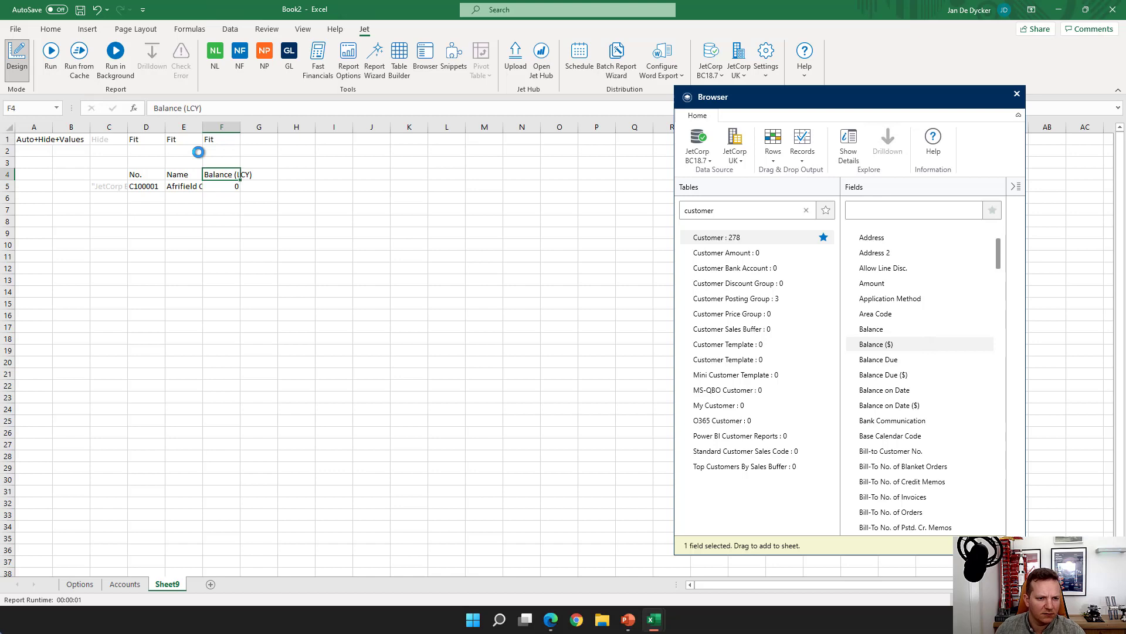
# Step: Close the Jet Browser and give the header cells D4:F4 a blue fill with white text
pyautogui.moveTo(146, 175); pyautogui.dragTo(223, 176)
pyautogui.click(51, 29)
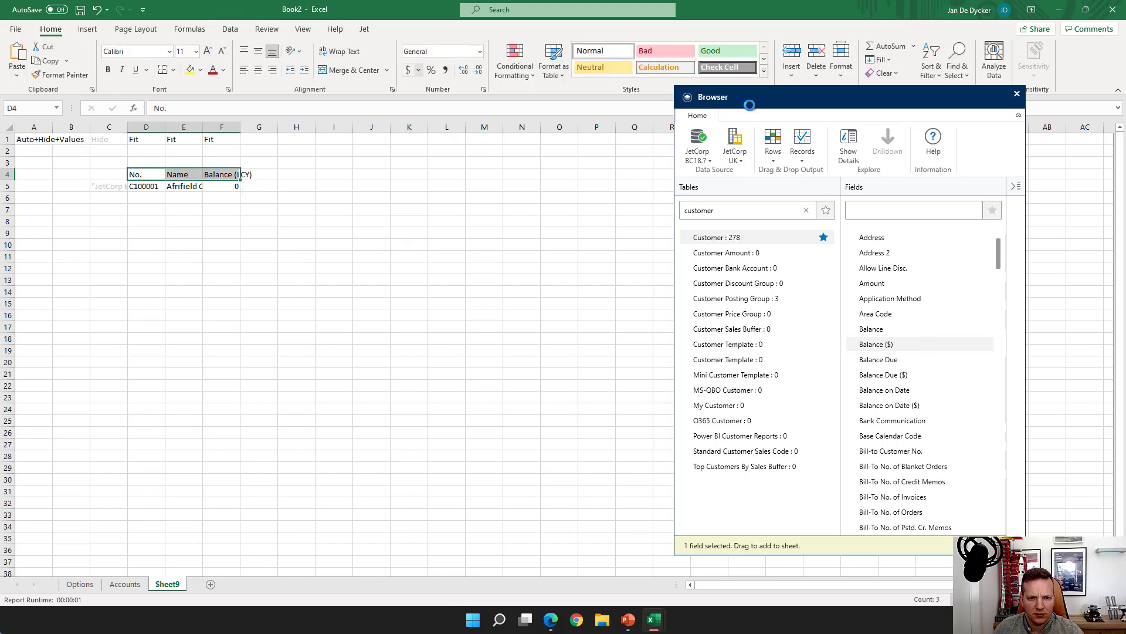
pyautogui.click(1017, 94)
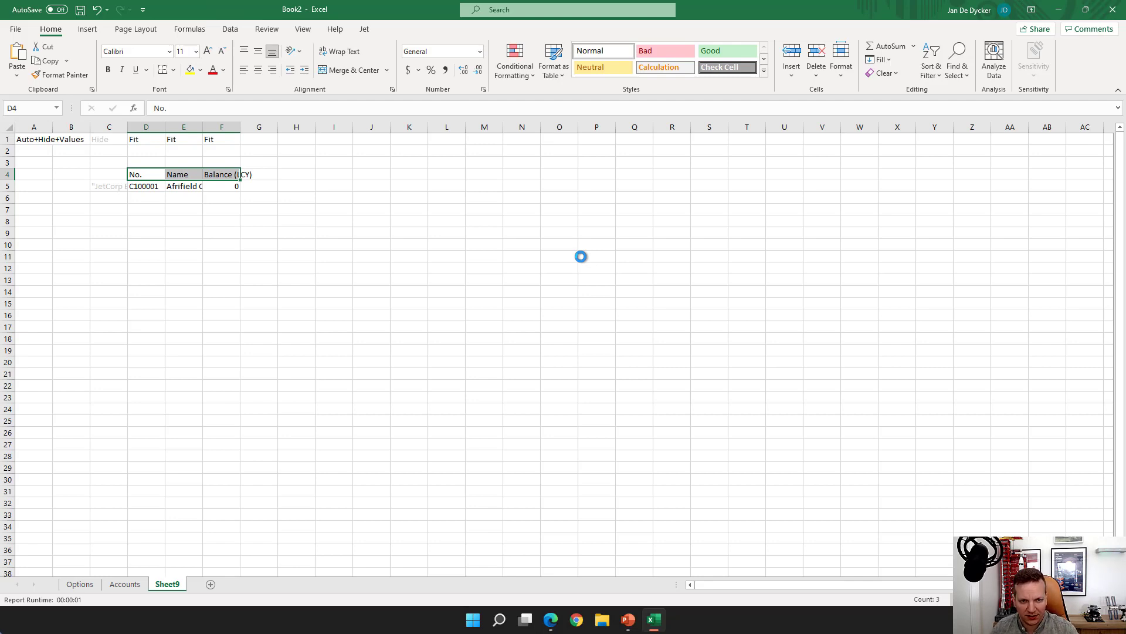
pyautogui.click(223, 69)
pyautogui.click(200, 69)
pyautogui.click(230, 99)
pyautogui.click(223, 69)
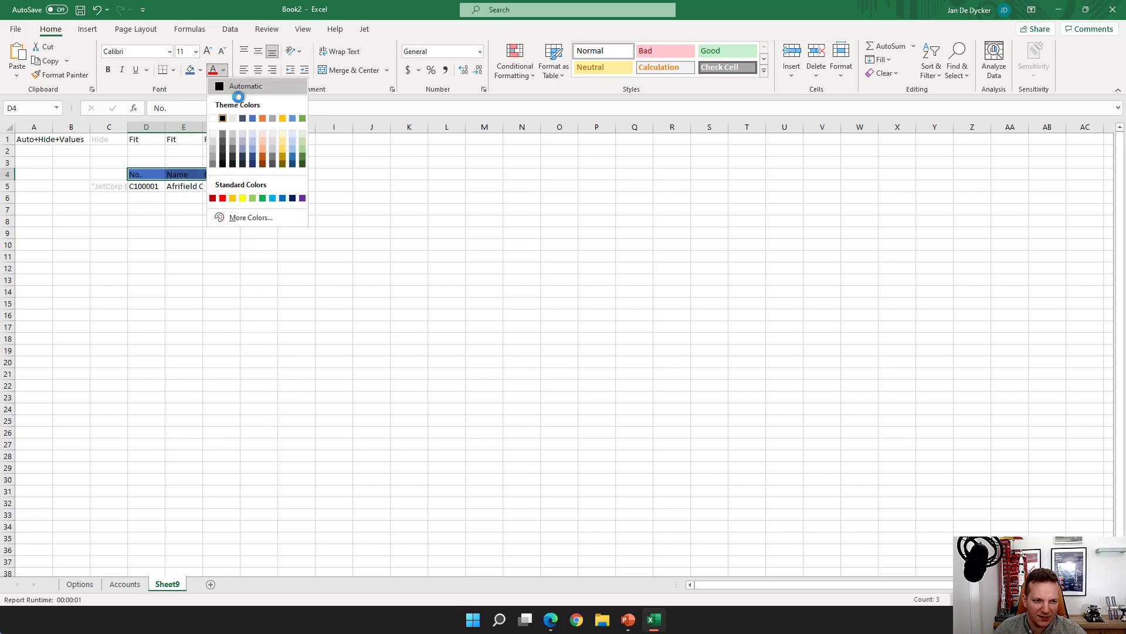
pyautogui.click(213, 119)
# Step: Set the header cells D4:F4 to font size 14 and bold
pyautogui.click(184, 51)
pyautogui.write('14')
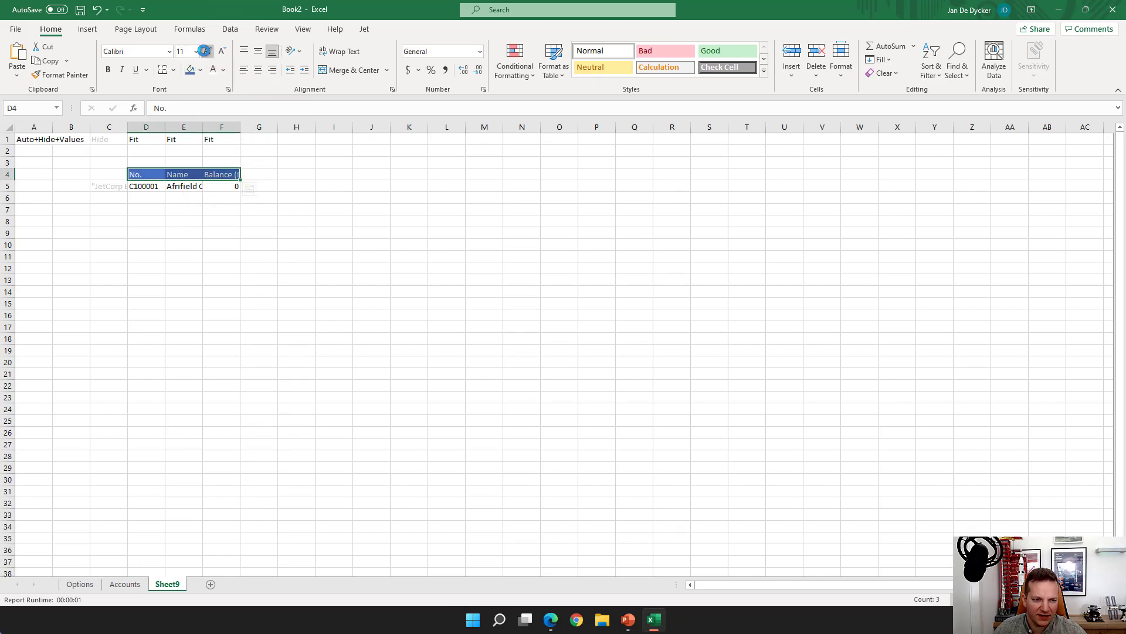
pyautogui.press('Return')
pyautogui.click(372, 236)
pyautogui.moveTo(137, 177); pyautogui.dragTo(216, 177)
pyautogui.hotkey('ctrl', 'b')
pyautogui.click(296, 235)
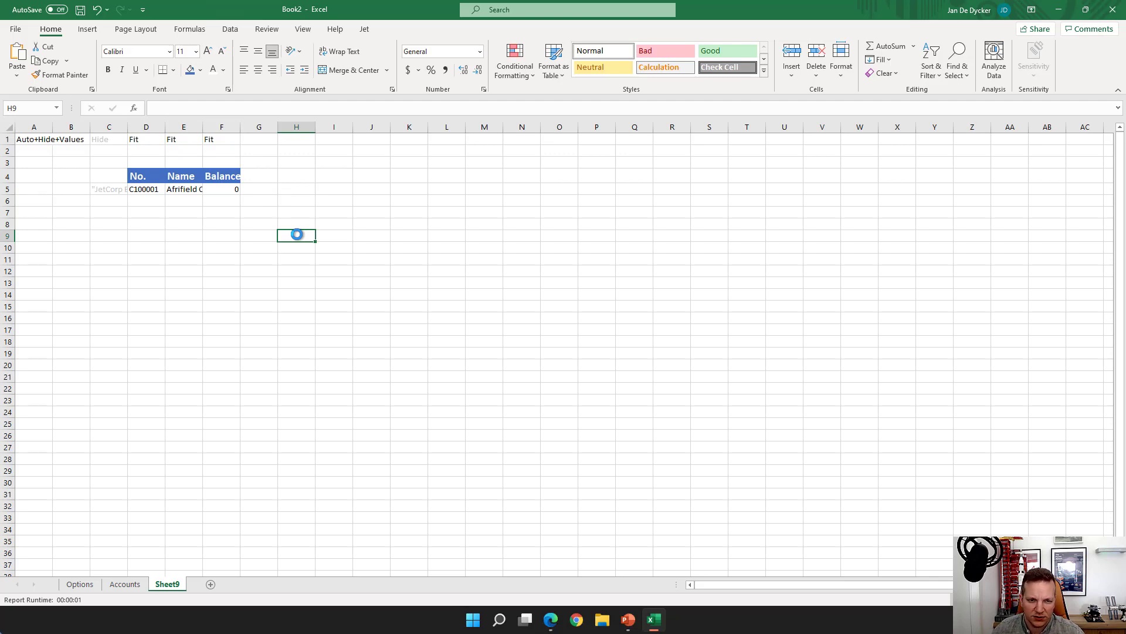
pyautogui.click(141, 176)
pyautogui.moveTo(181, 176); pyautogui.dragTo(215, 177)
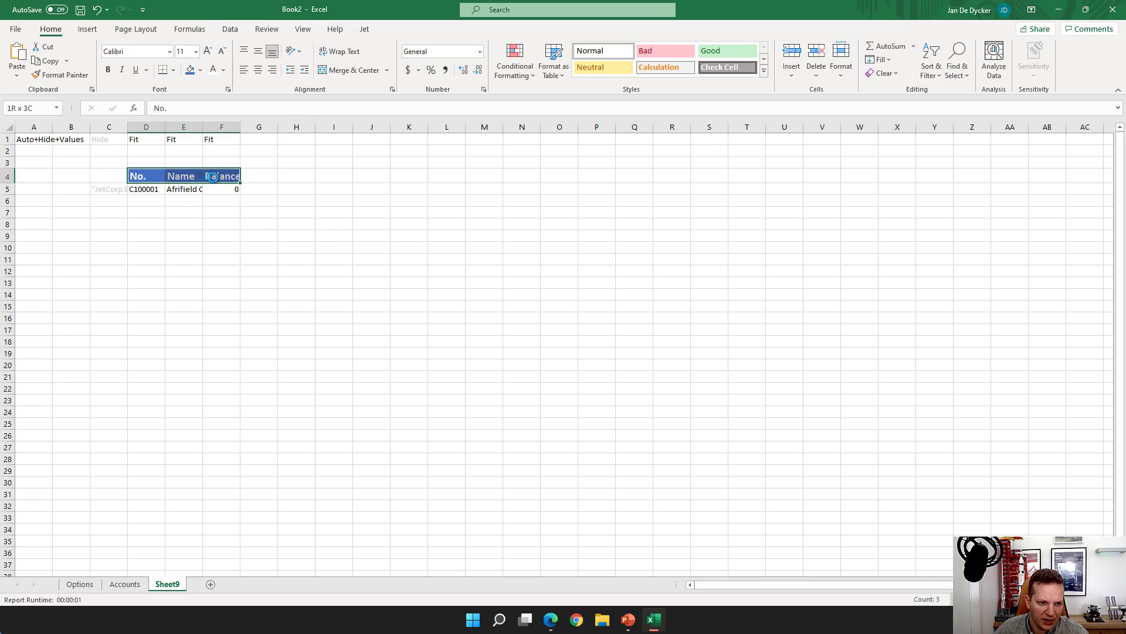
pyautogui.click(225, 221)
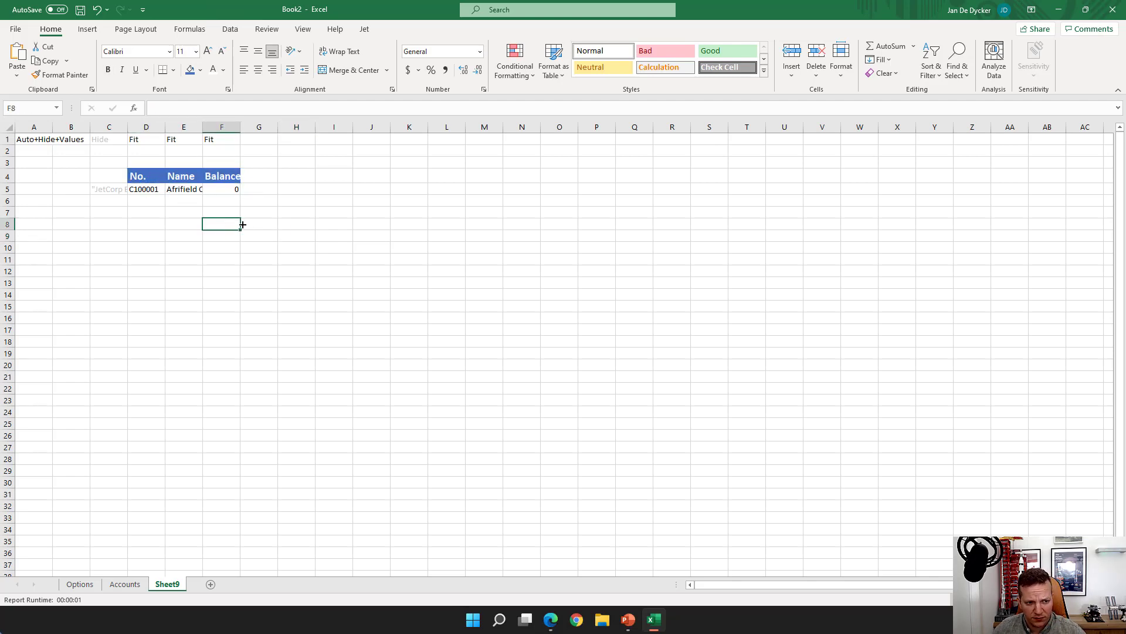
# Step: Add an AutoSum total of F5:F6 in F7, keeping row 6 as a blank spacer
pyautogui.moveTo(228, 189); pyautogui.dragTo(230, 209)
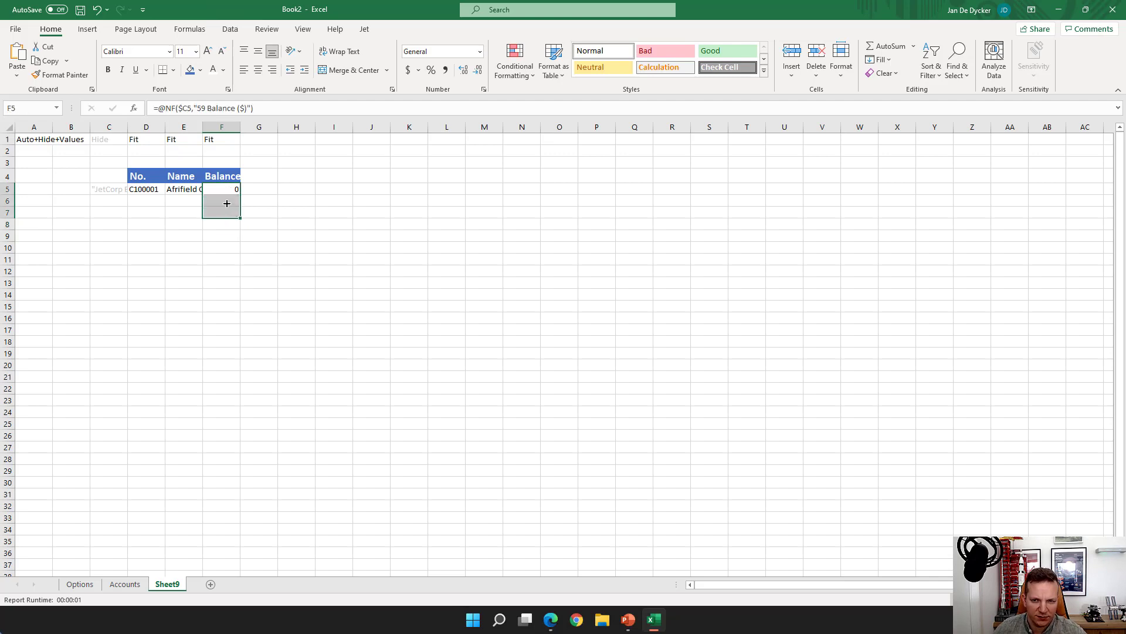
pyautogui.click(887, 46)
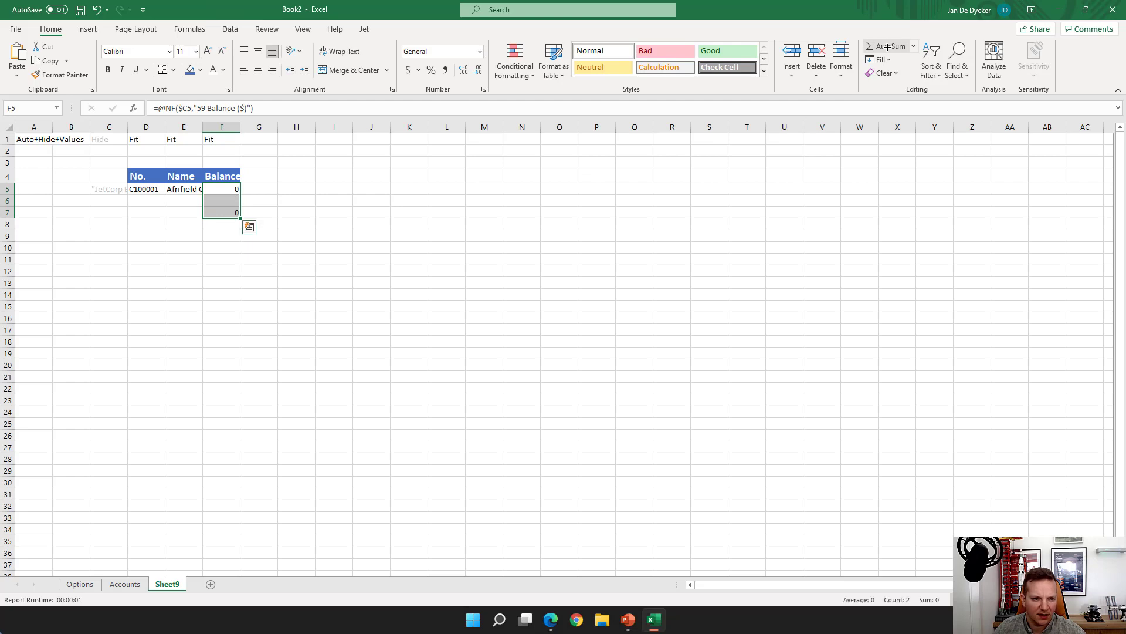
pyautogui.click(214, 213)
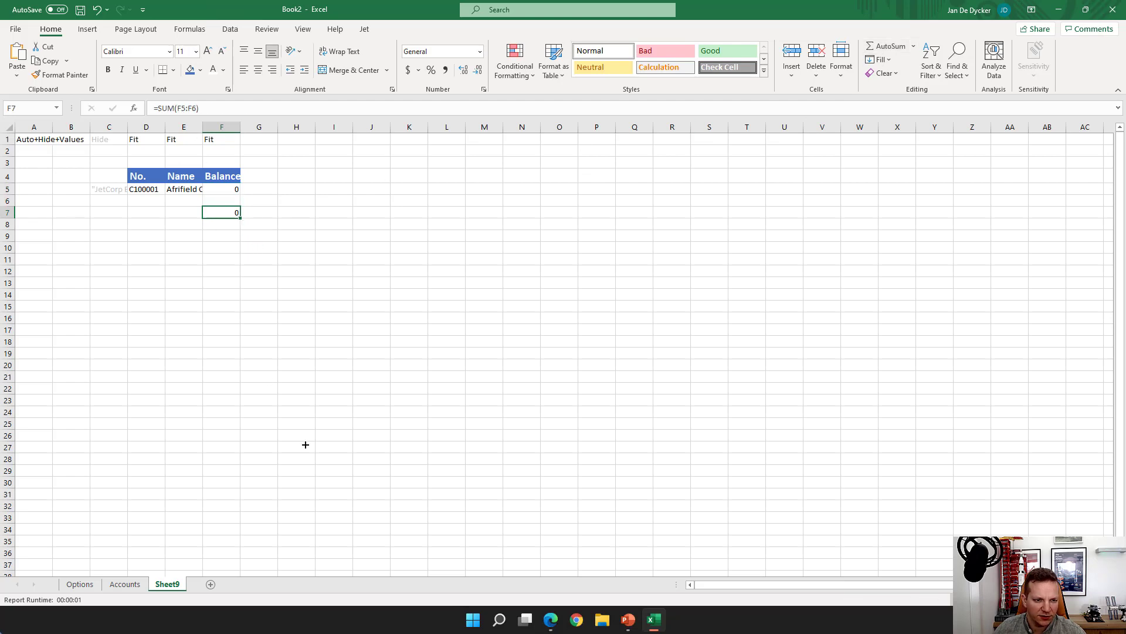
# Step: Apply the comma number style to the balance and total cells F5:F7
pyautogui.moveTo(228, 189); pyautogui.dragTo(229, 213)
pyautogui.click(441, 71)
pyautogui.click(408, 176)
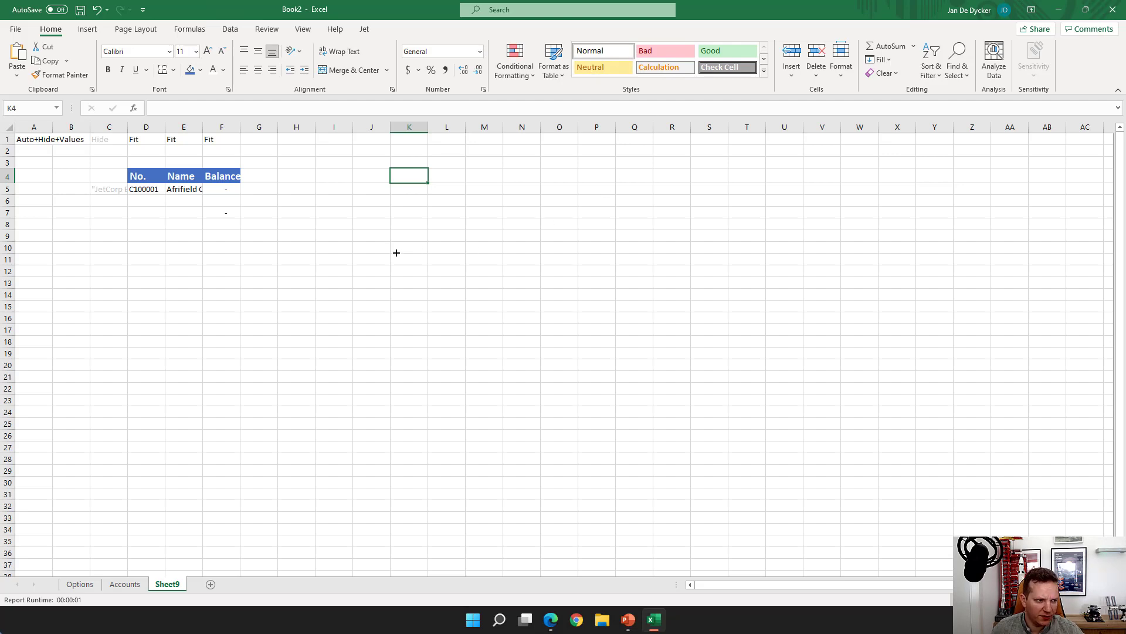
# Step: Run the Jet report with the existing report options for company JetCorp UK
pyautogui.click(376, 28)
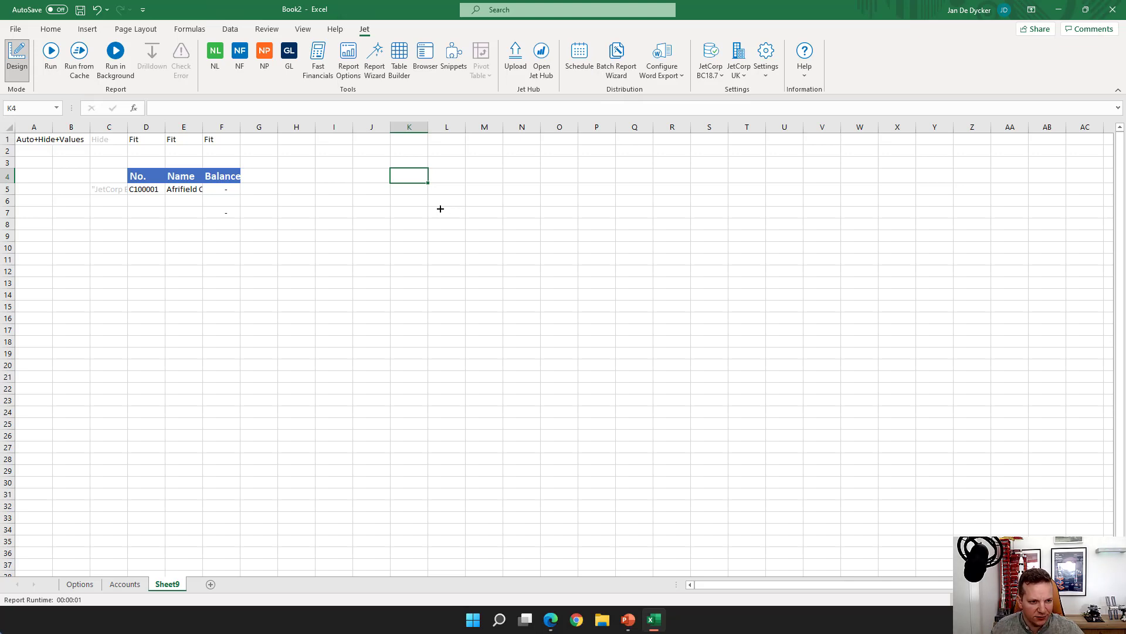
pyautogui.click(51, 53)
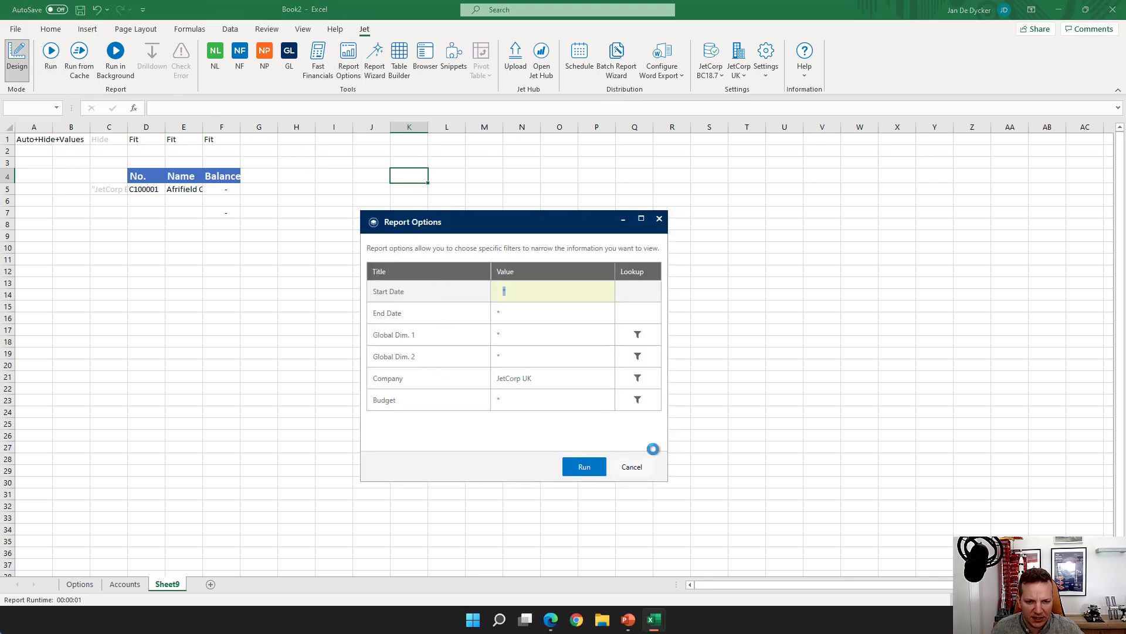
pyautogui.click(582, 467)
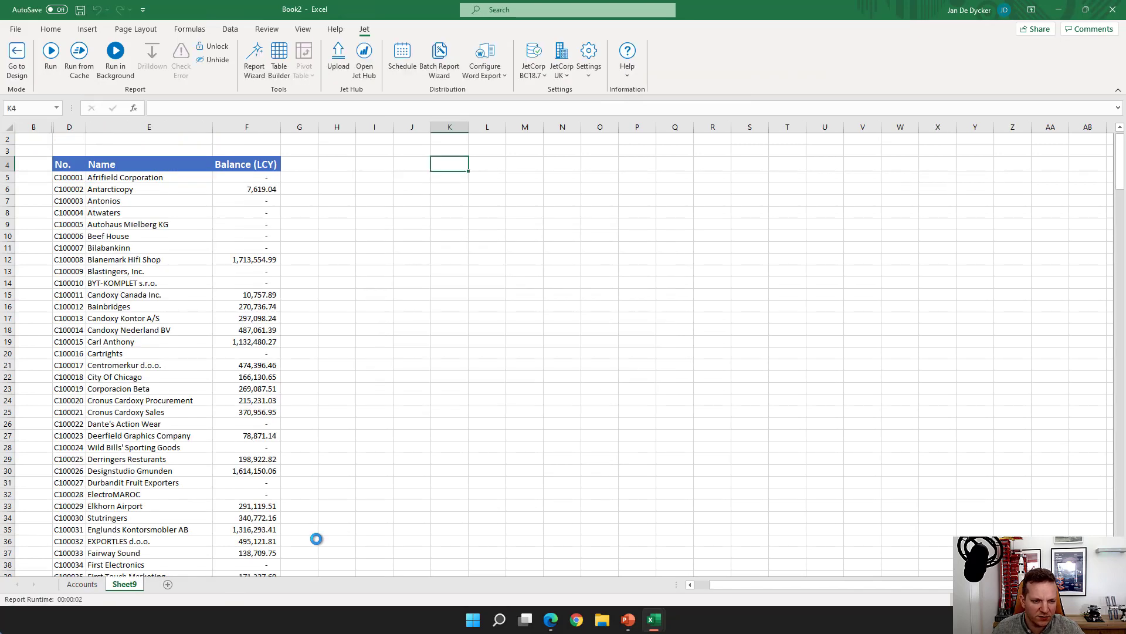
# Step: Examine the customer list down to its end and inspect the formula of the balance total
pyautogui.scroll(-11, 294, 493)
pyautogui.scroll(-20, 244, 429)
pyautogui.scroll(-20, 287, 470)
pyautogui.scroll(-16, 386, 506)
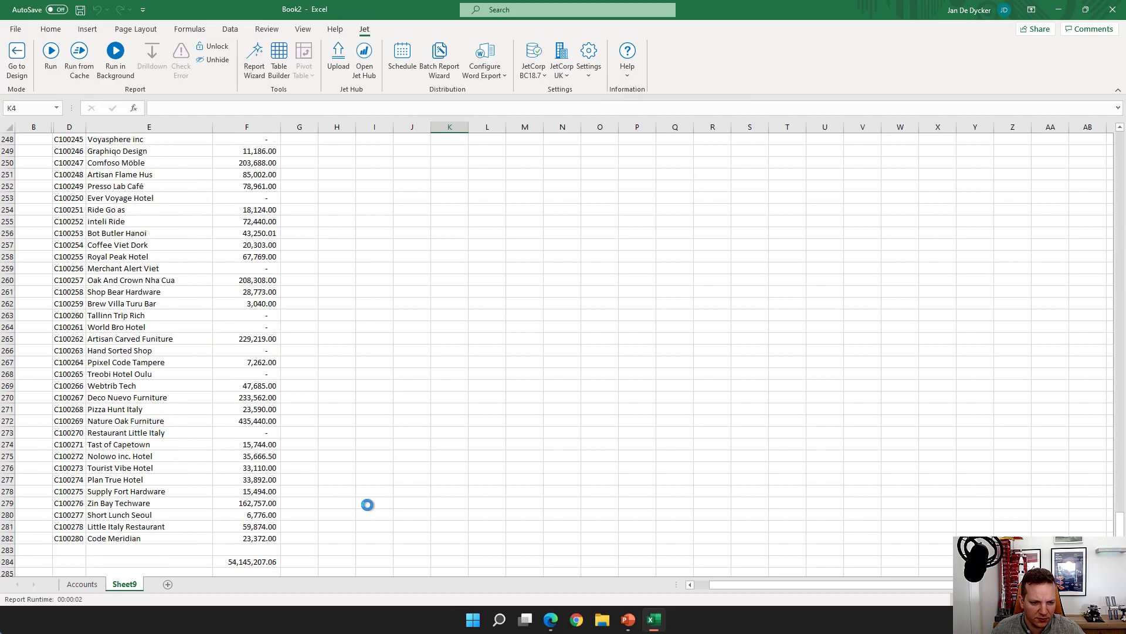
pyautogui.scroll(-4, 386, 506)
pyautogui.click(249, 421)
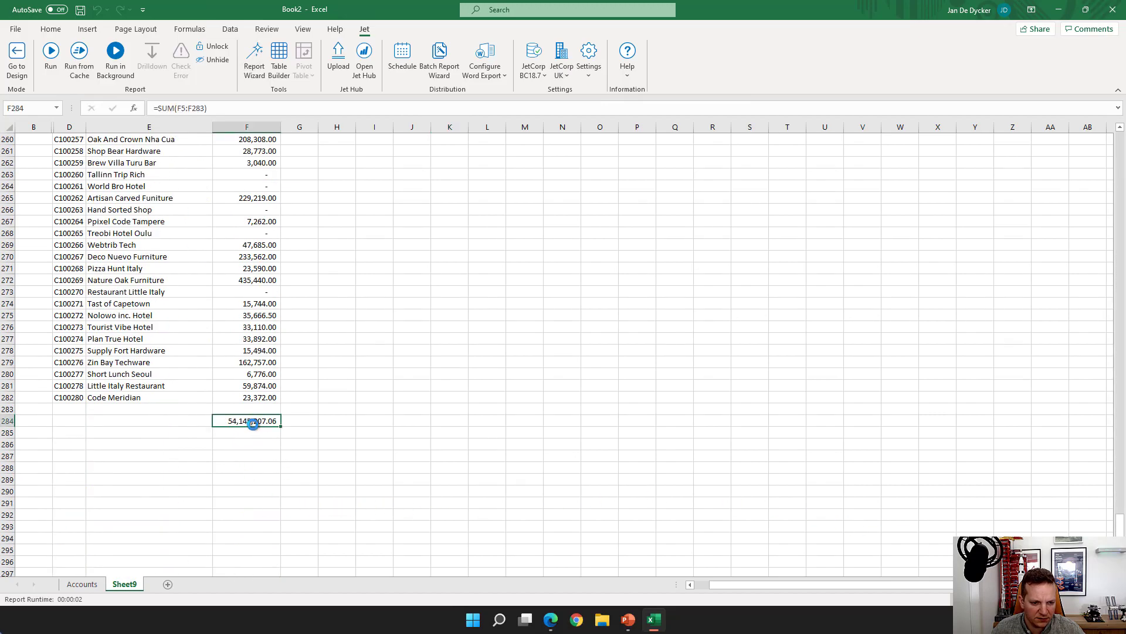
pyautogui.click(215, 107)
pyautogui.press('Escape')
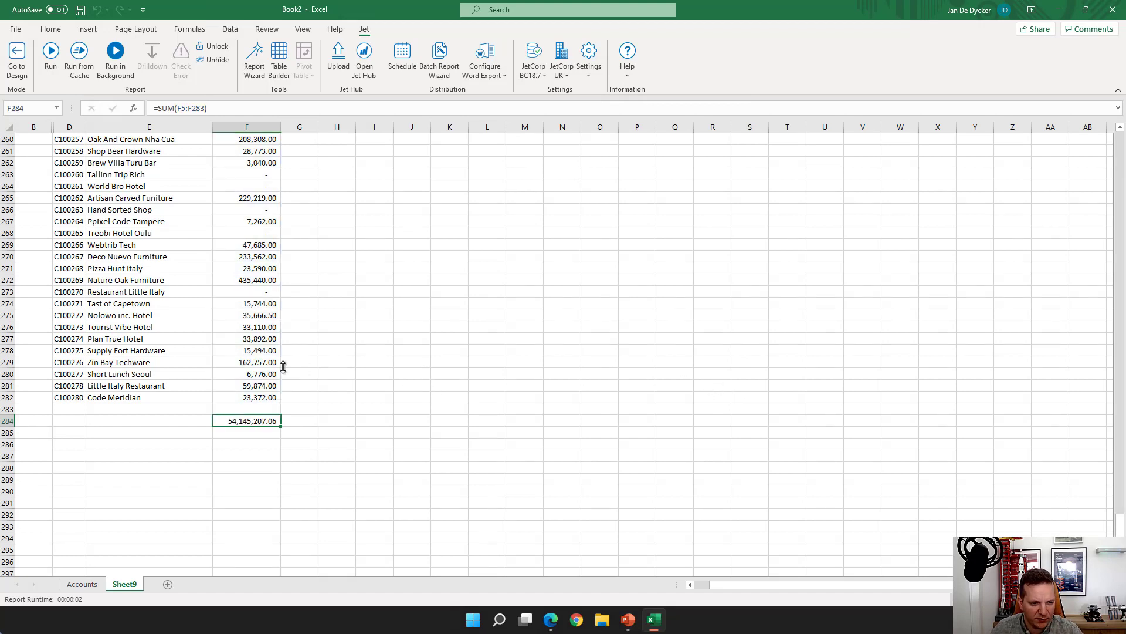
# Step: Drill down from Zin Bay Techware to its customer record in Business Central, then return to the Excel report
pyautogui.click(98, 374)
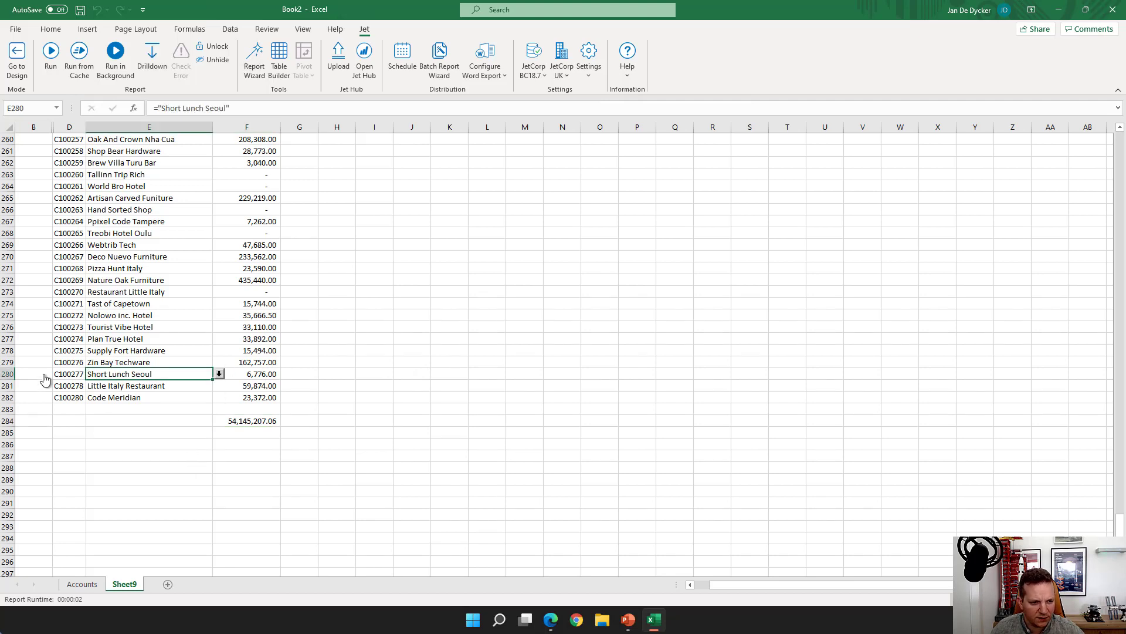
pyautogui.click(65, 375)
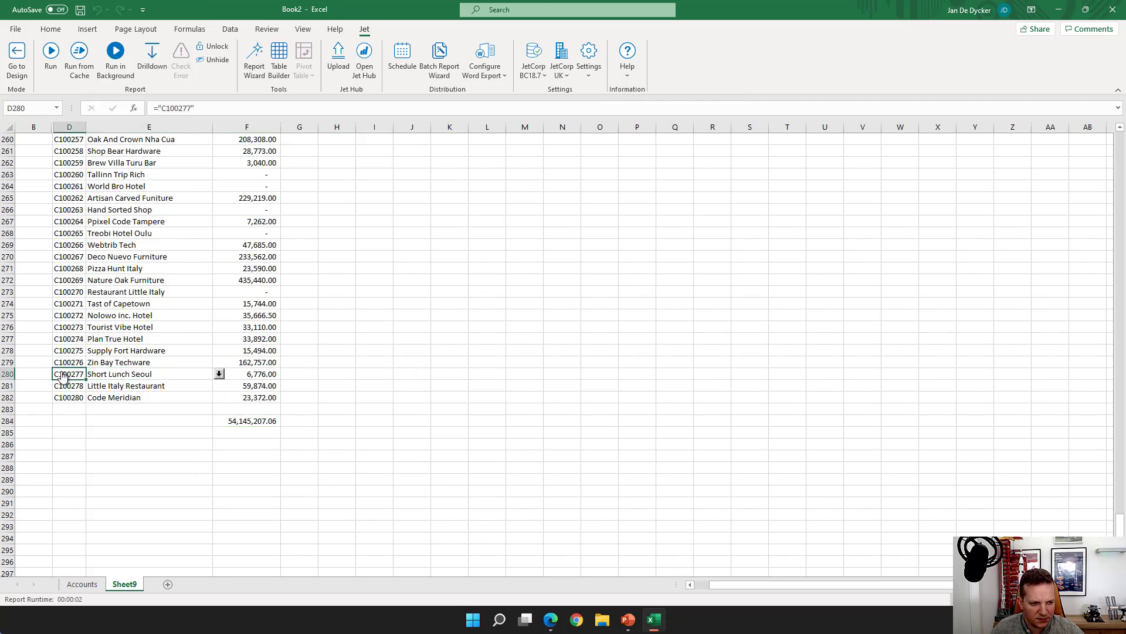
pyautogui.click(118, 365)
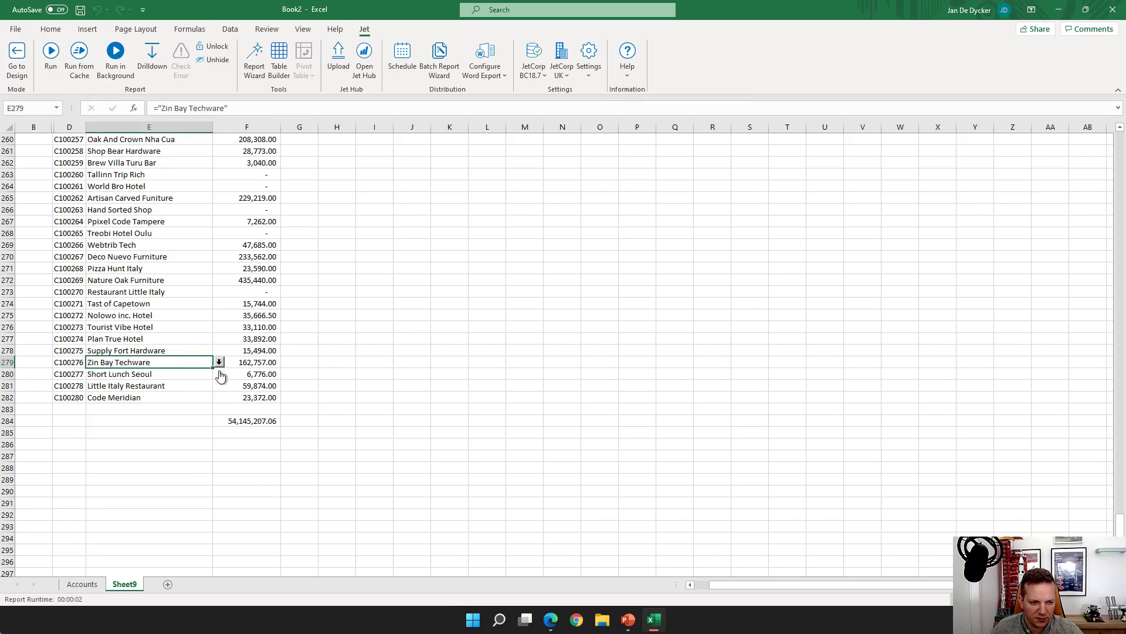
pyautogui.click(219, 363)
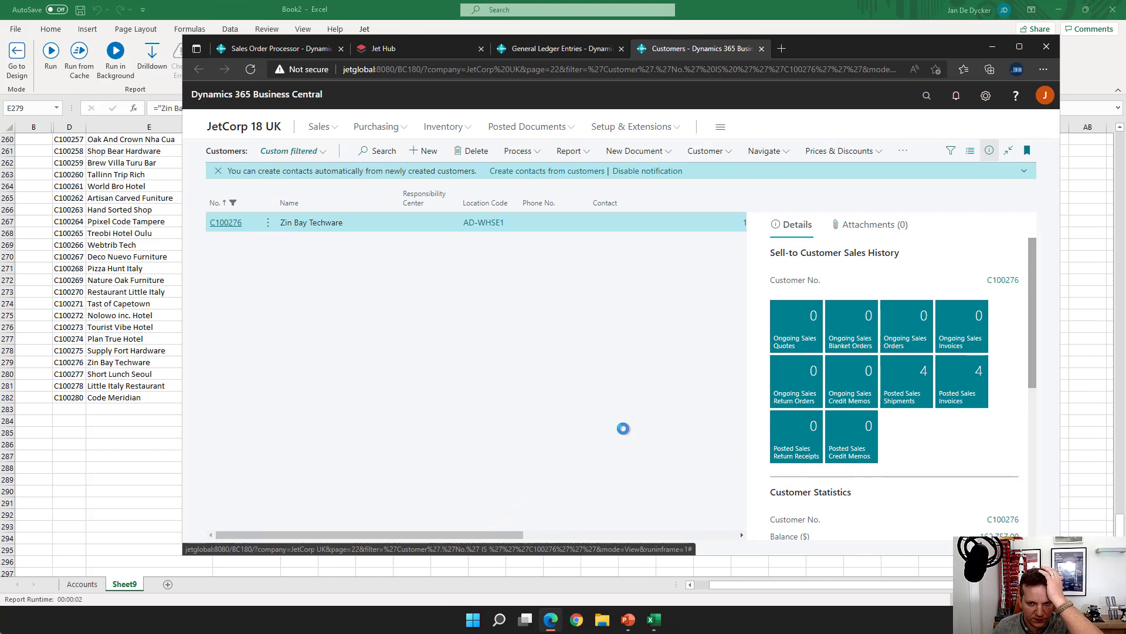
pyautogui.click(992, 47)
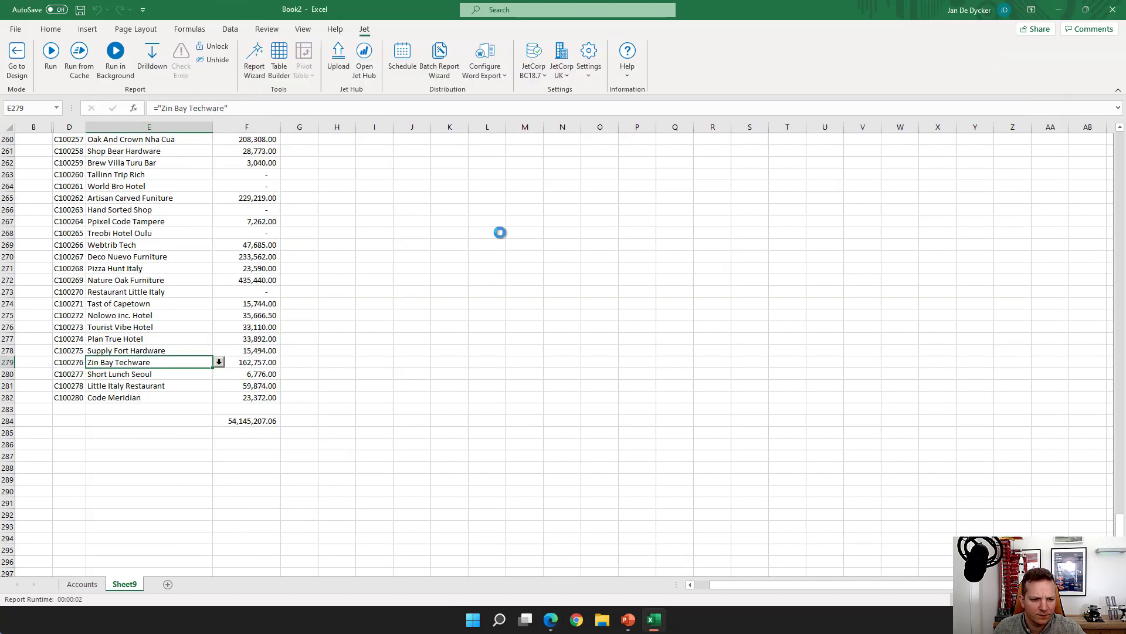
pyautogui.click(328, 365)
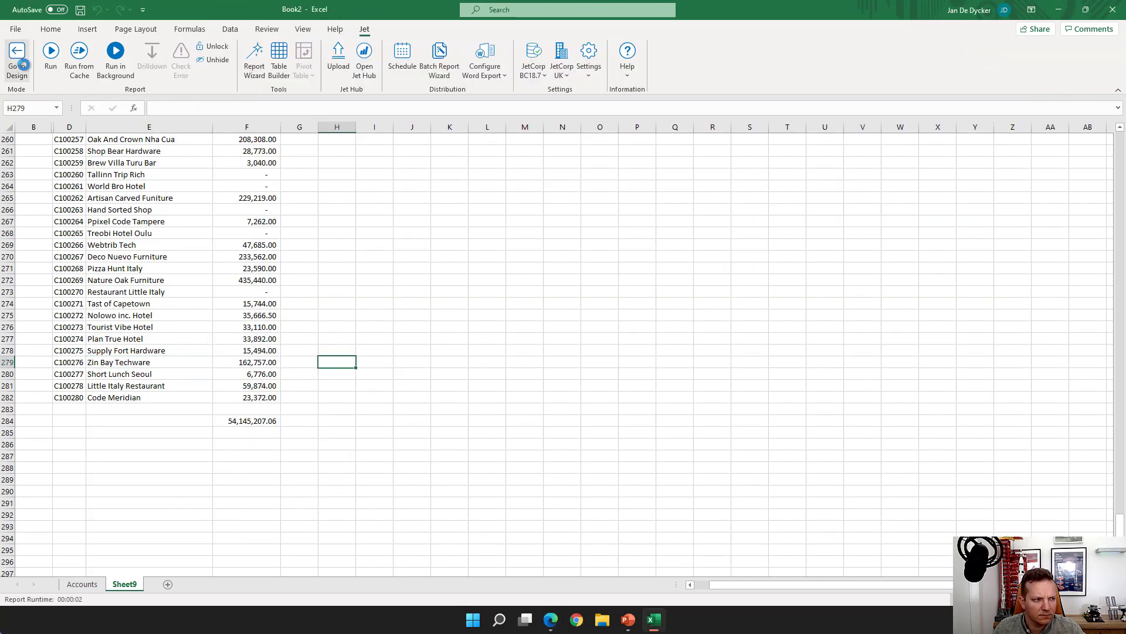
# Step: Return the report to design mode and make the balance total in F7 bold at font size 14
pyautogui.click(22, 64)
pyautogui.scroll(20, 362, 351)
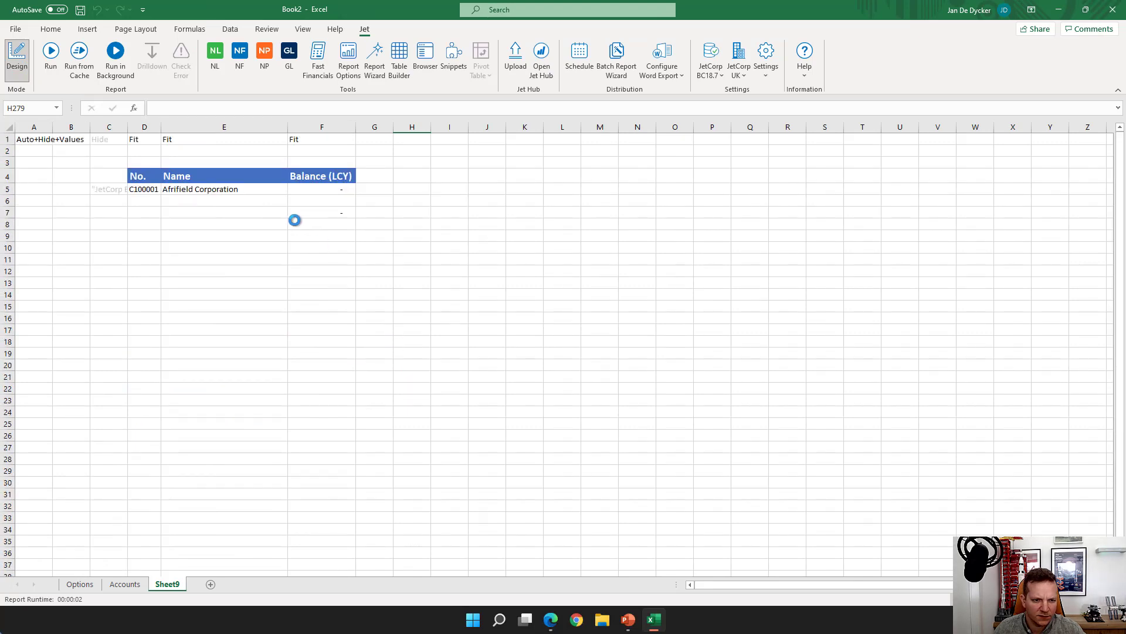
pyautogui.click(295, 220)
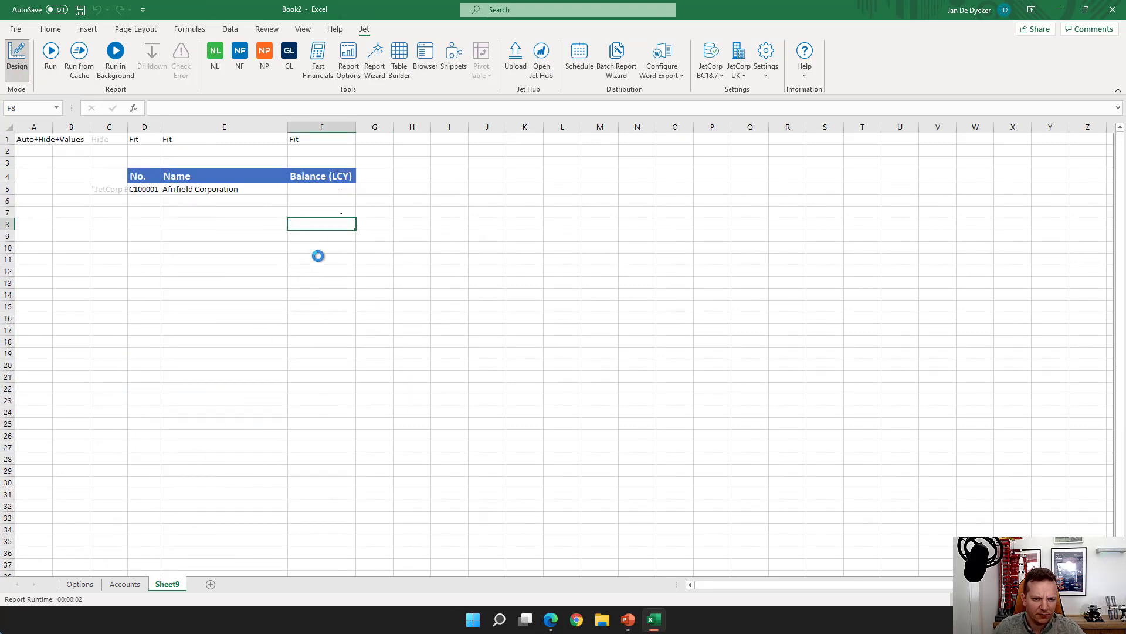
pyautogui.click(327, 211)
pyautogui.click(58, 28)
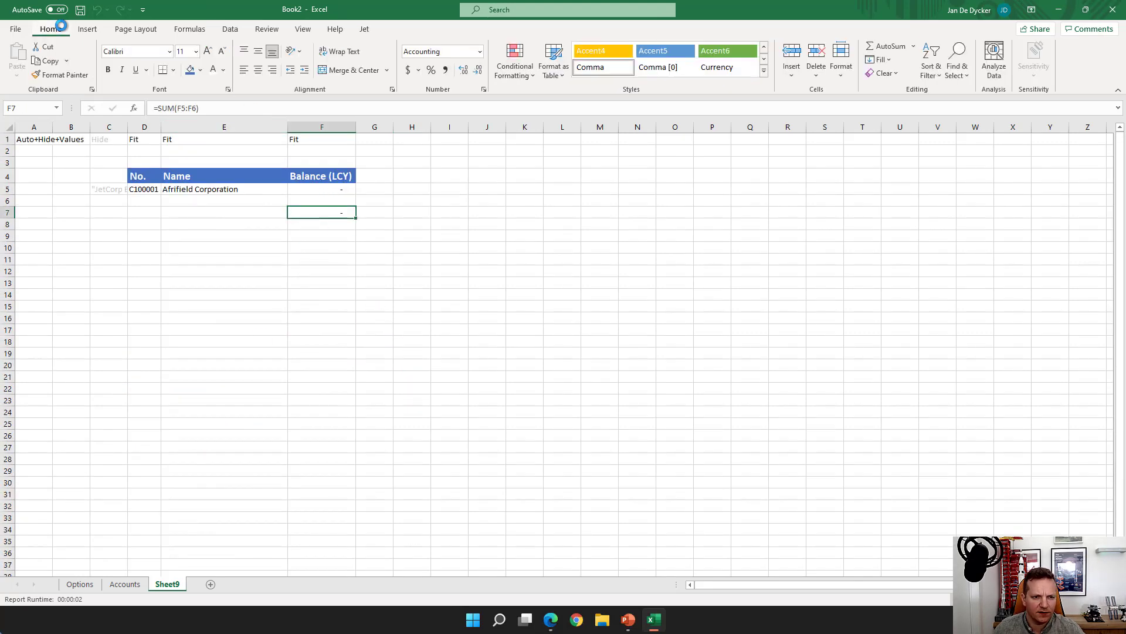
pyautogui.click(108, 70)
pyautogui.click(203, 51)
pyautogui.click(204, 51)
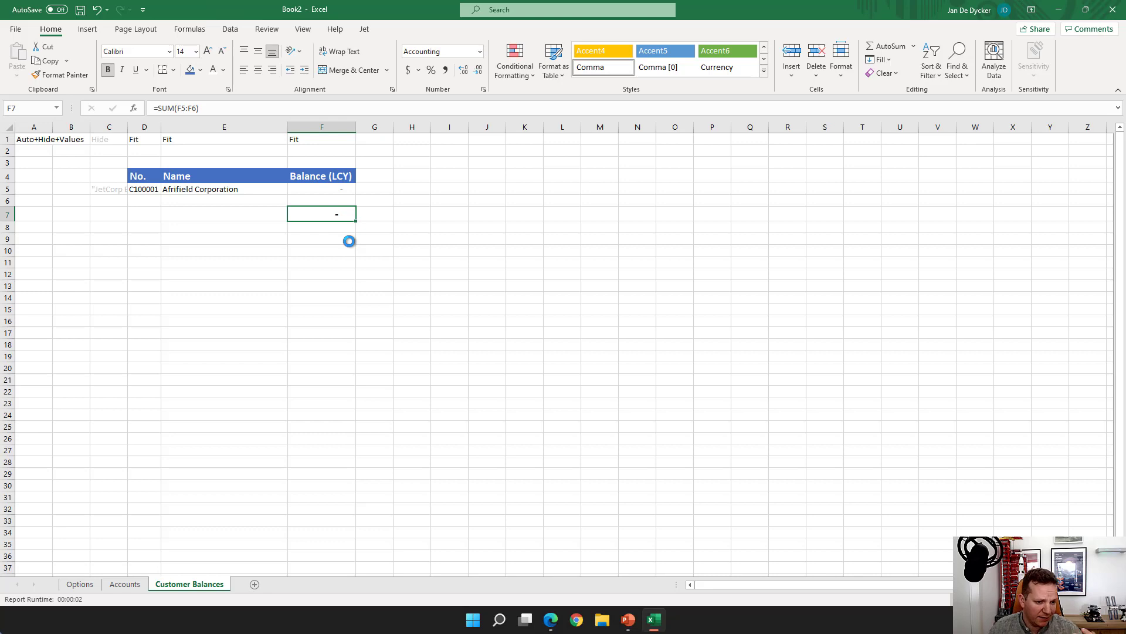
# Step: Save the workbook to the Desktop as an Excel workbook named Two sheets
pyautogui.click(365, 29)
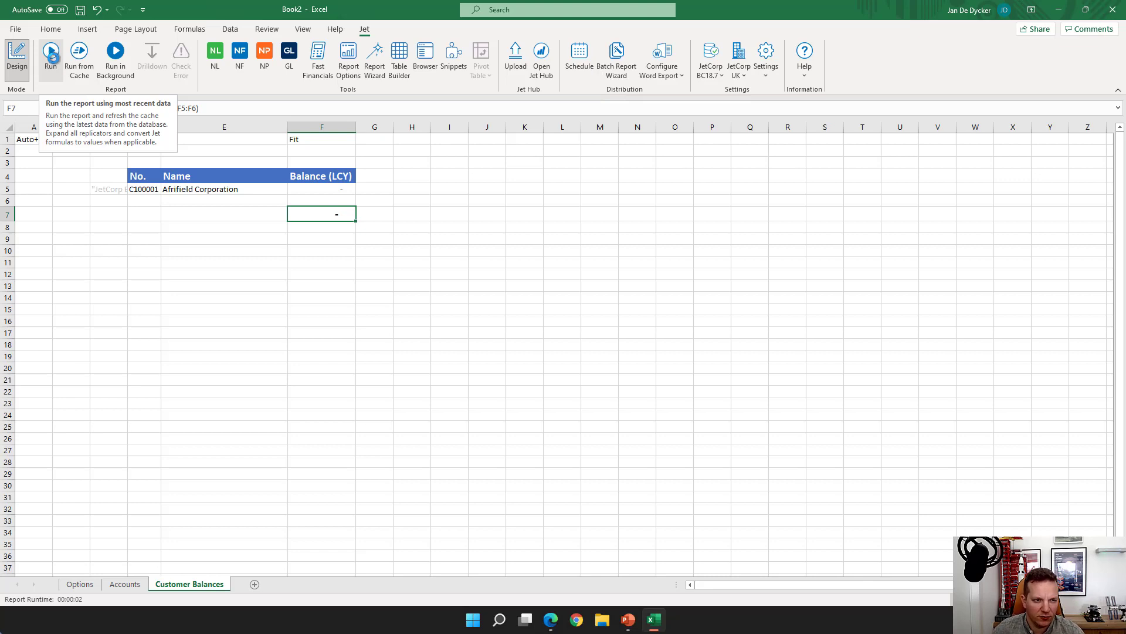
pyautogui.click(18, 30)
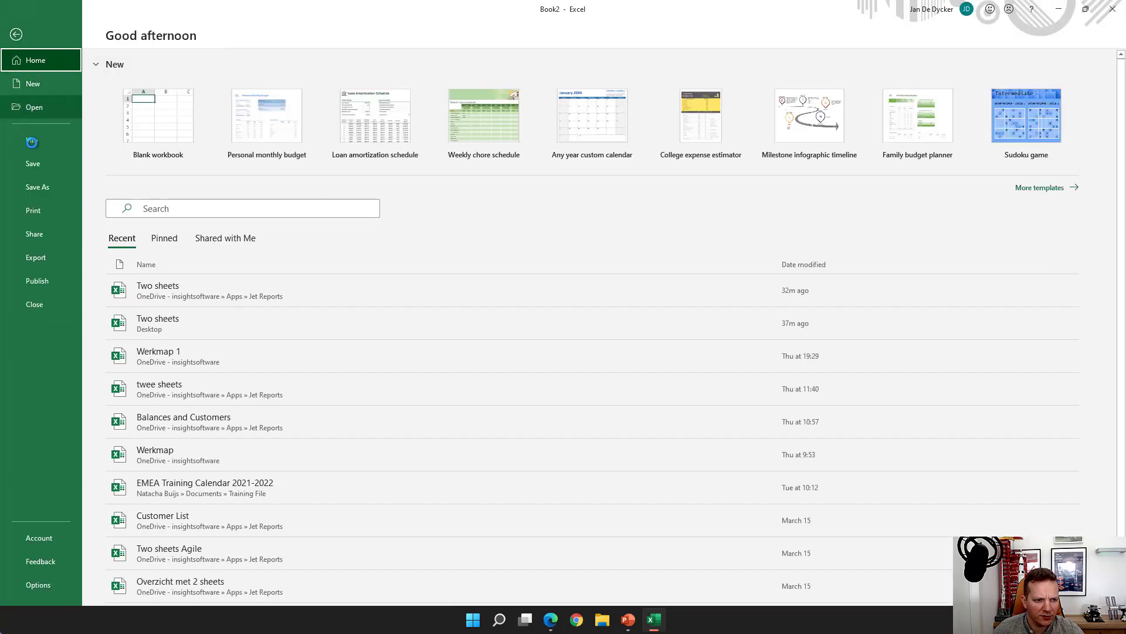
pyautogui.click(41, 187)
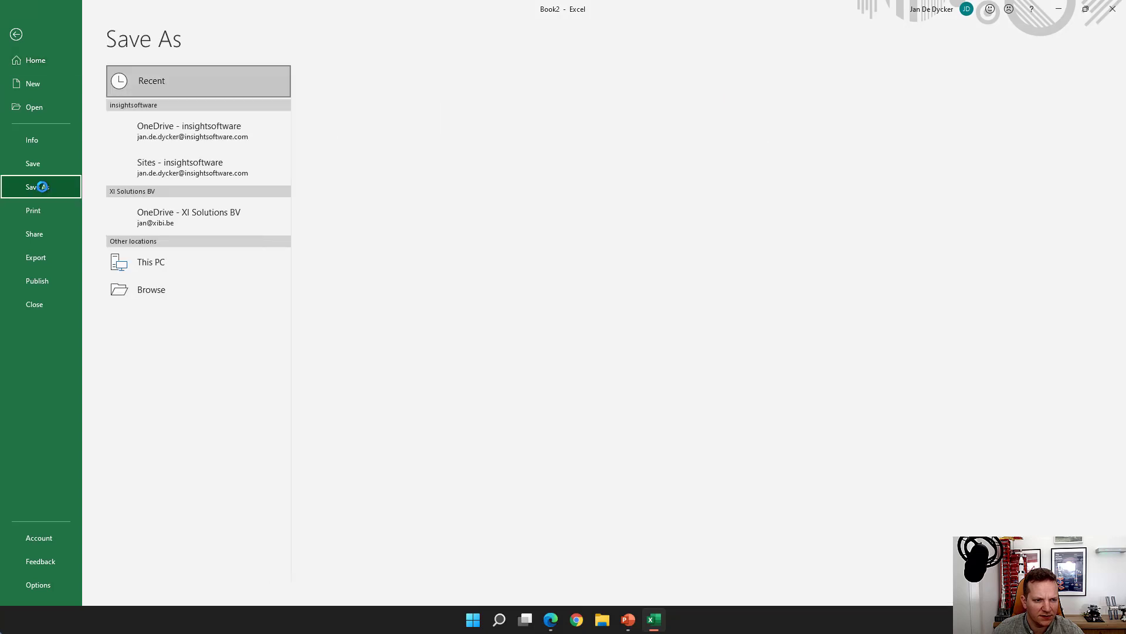
pyautogui.click(354, 162)
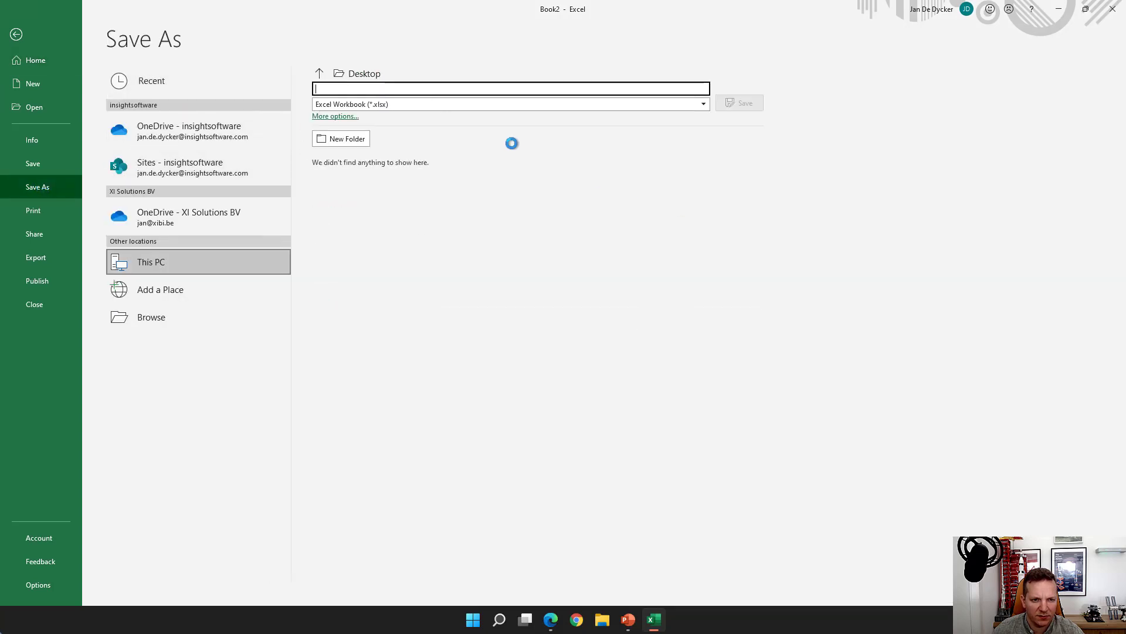
pyautogui.write('Two sheet')
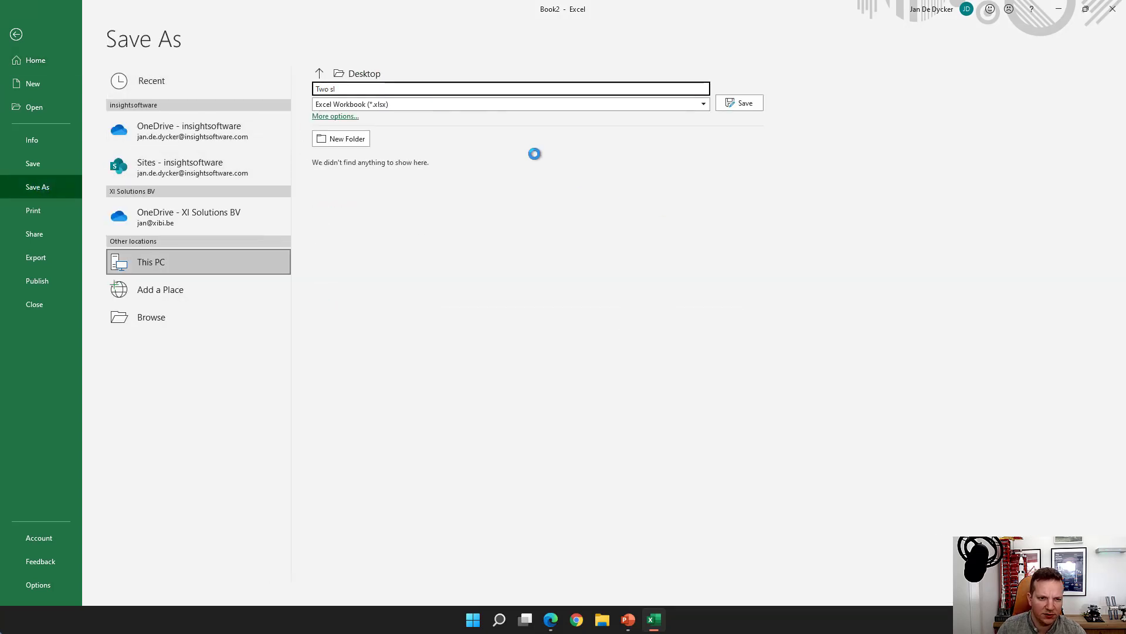
pyautogui.write('s')
pyautogui.click(744, 102)
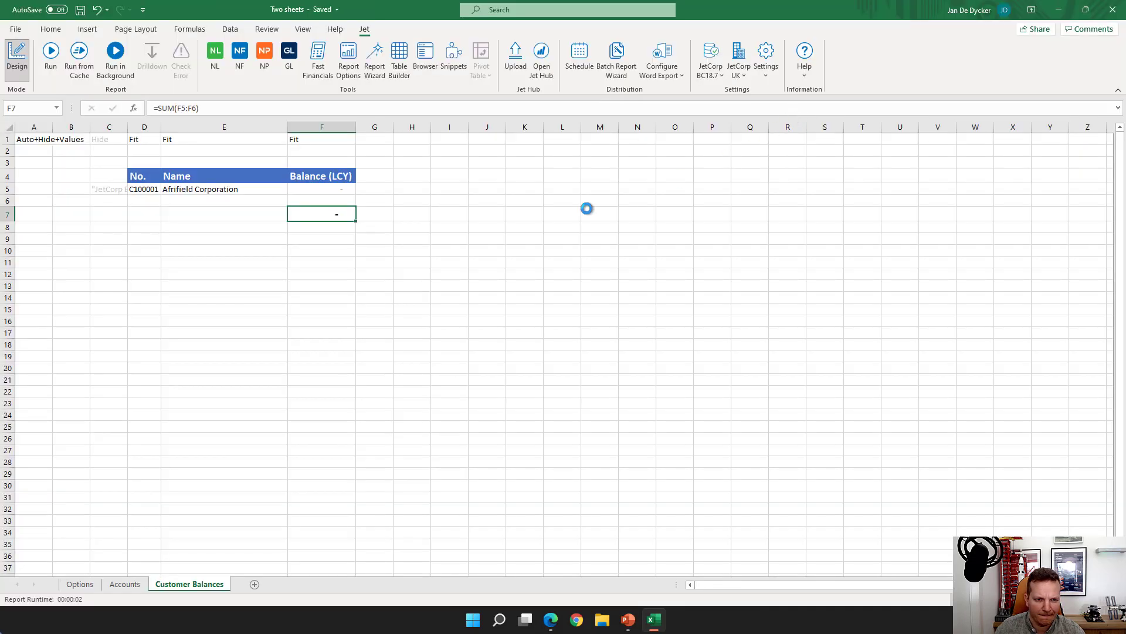
# Step: Run the report and upload it to Jet Hub as Two sheets, with data source JetCorp BC18.7, company JetCorp UK and folder Reports
pyautogui.click(44, 55)
pyautogui.click(588, 469)
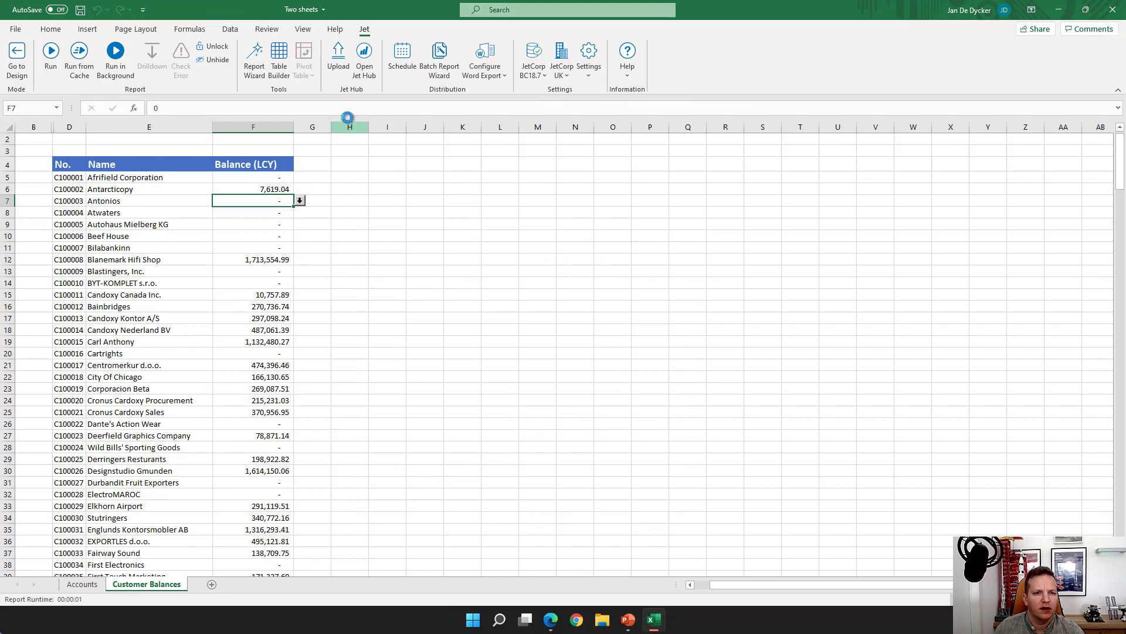
pyautogui.click(344, 58)
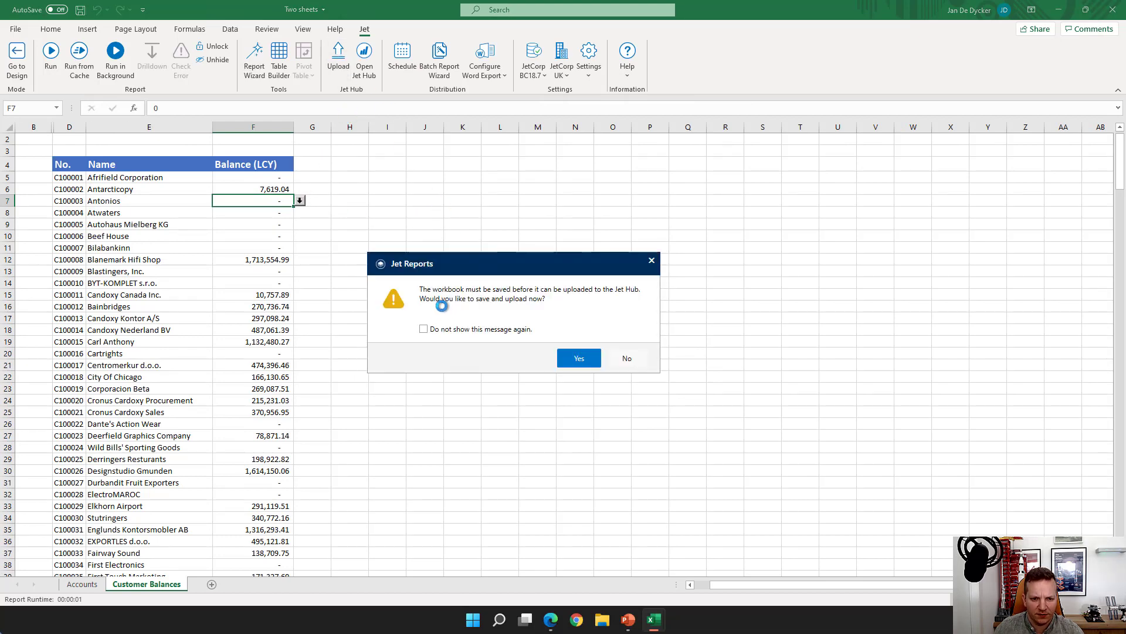
pyautogui.click(582, 358)
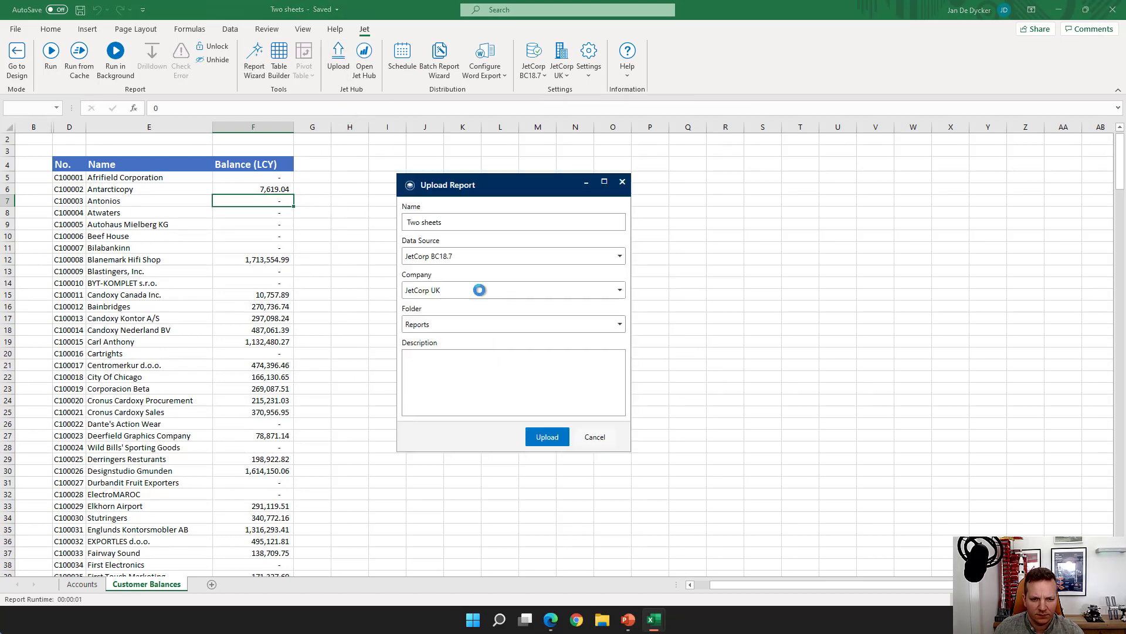
pyautogui.click(542, 438)
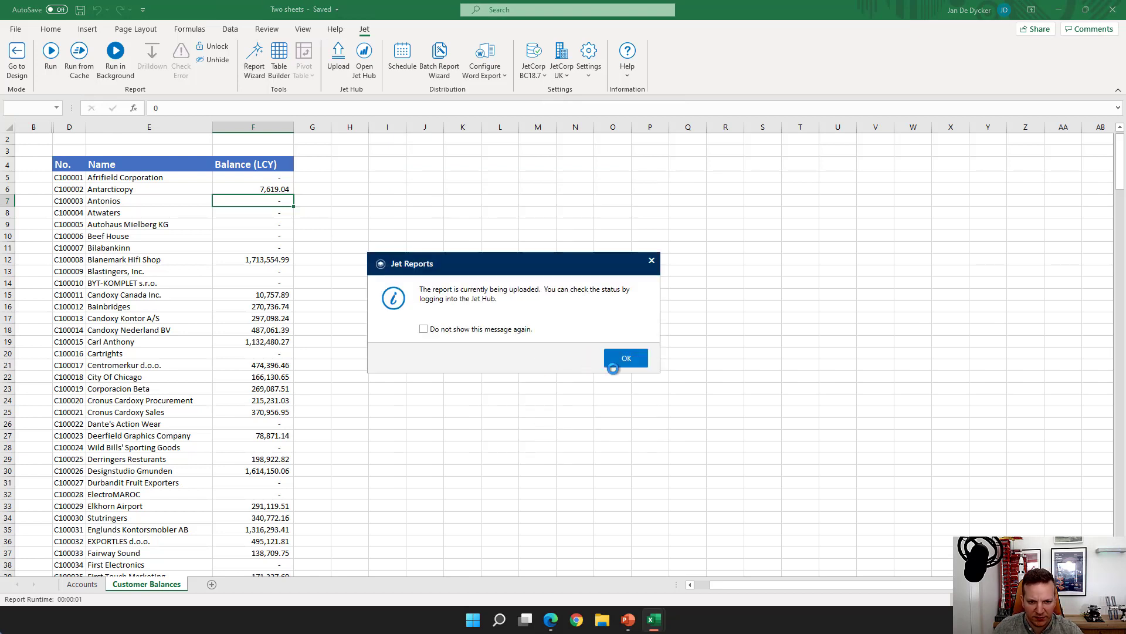
pyautogui.click(621, 359)
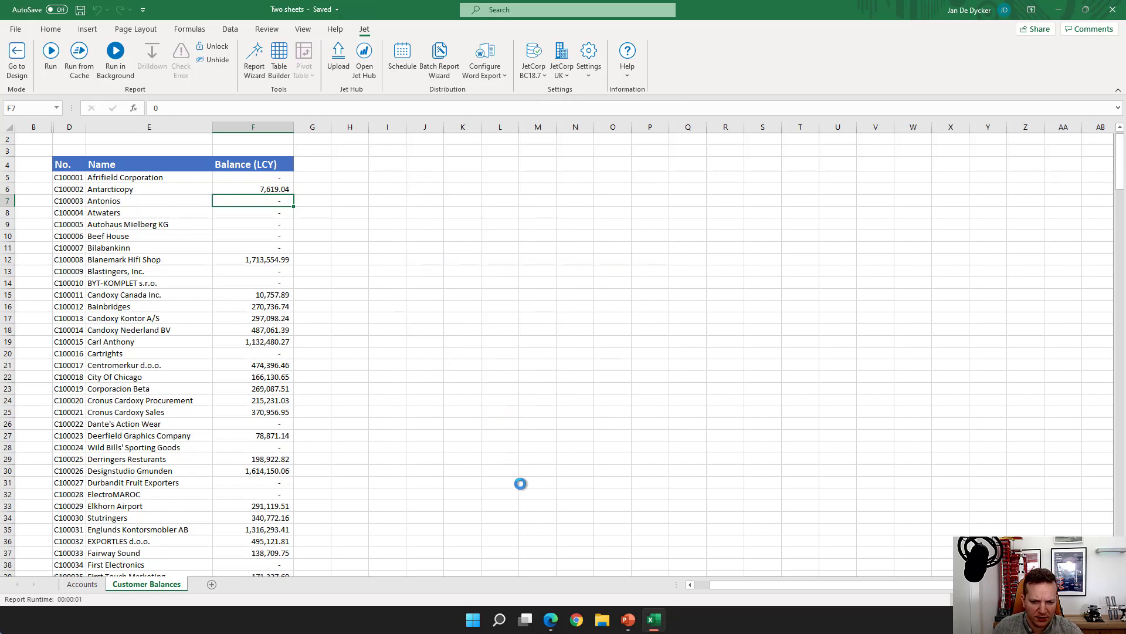
# Step: Open Jet Hub from the Excel workbook and run the Two sheets report with its option values left at *
pyautogui.click(549, 619)
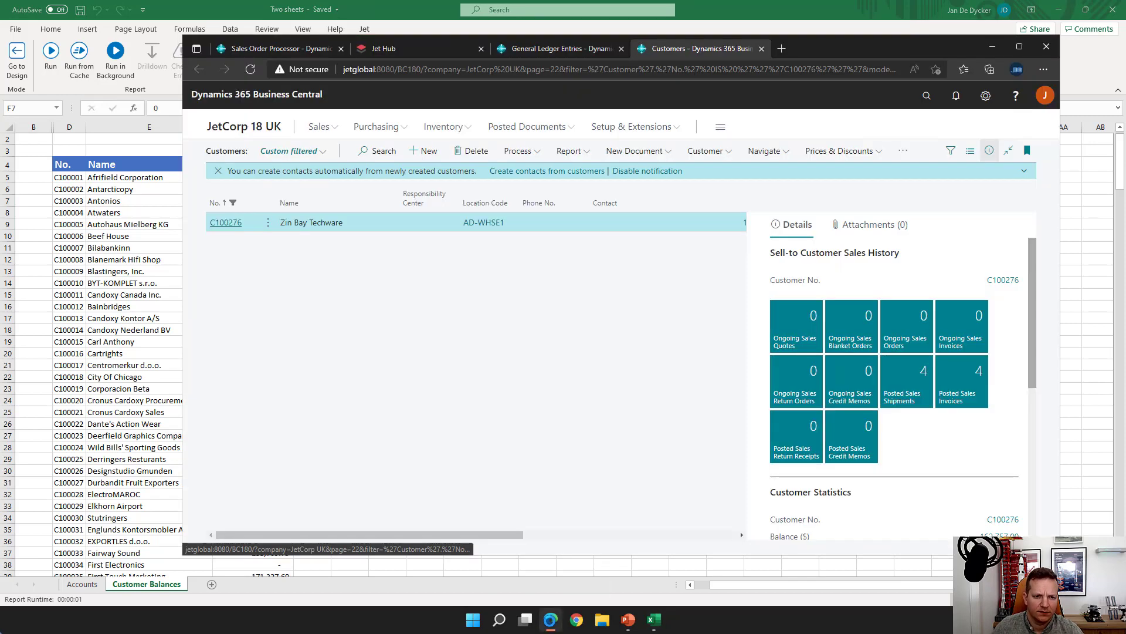
pyautogui.click(549, 619)
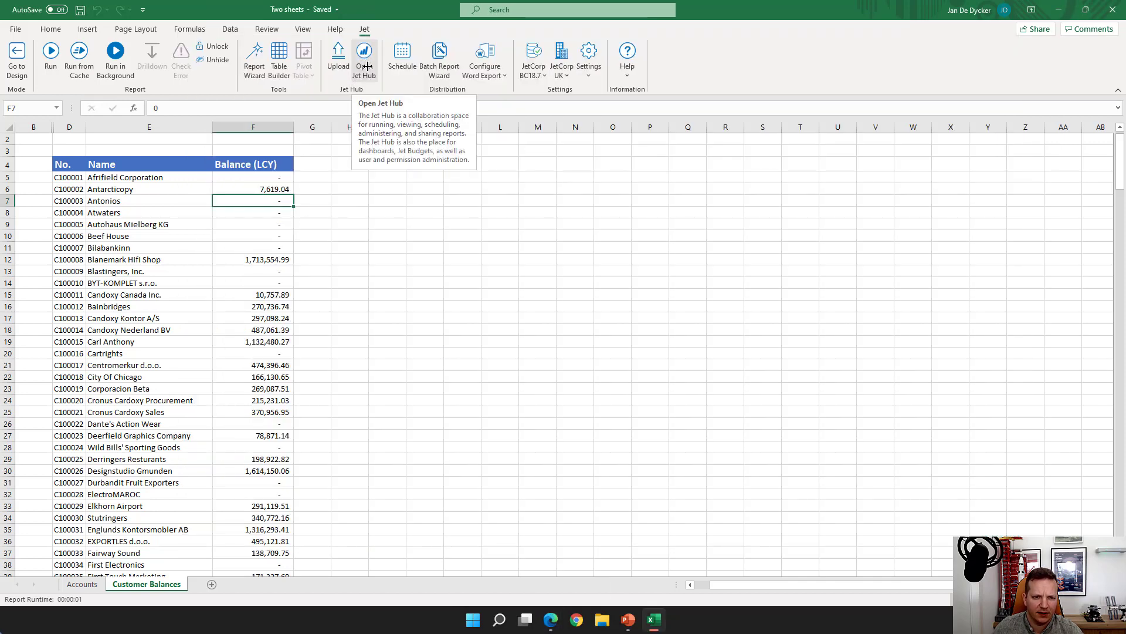
pyautogui.click(364, 59)
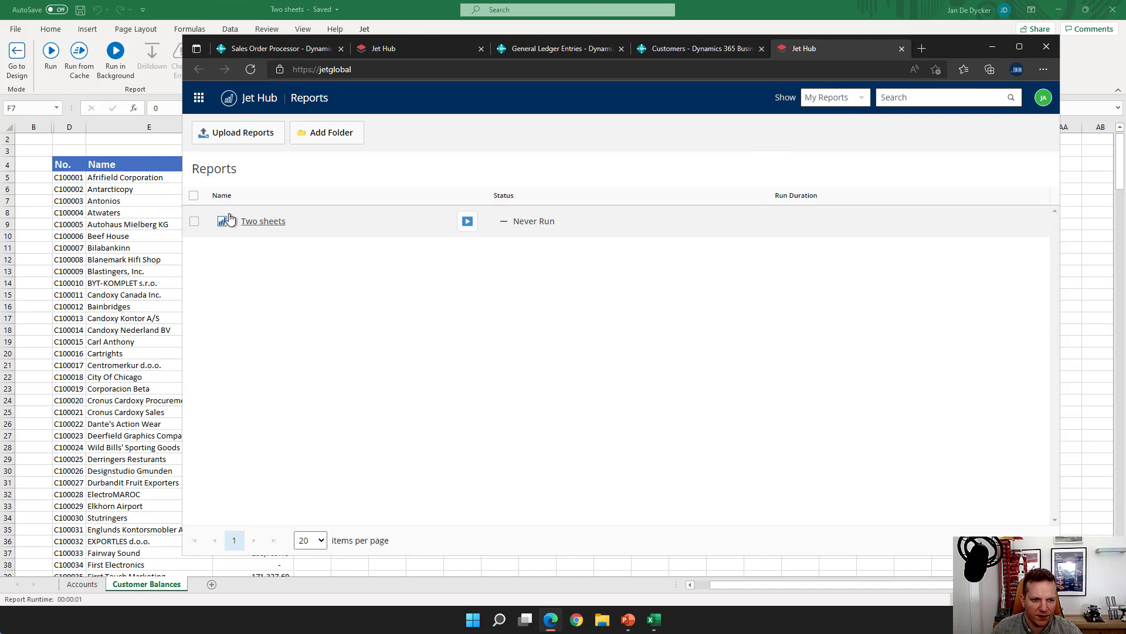
pyautogui.click(200, 223)
pyautogui.click(468, 222)
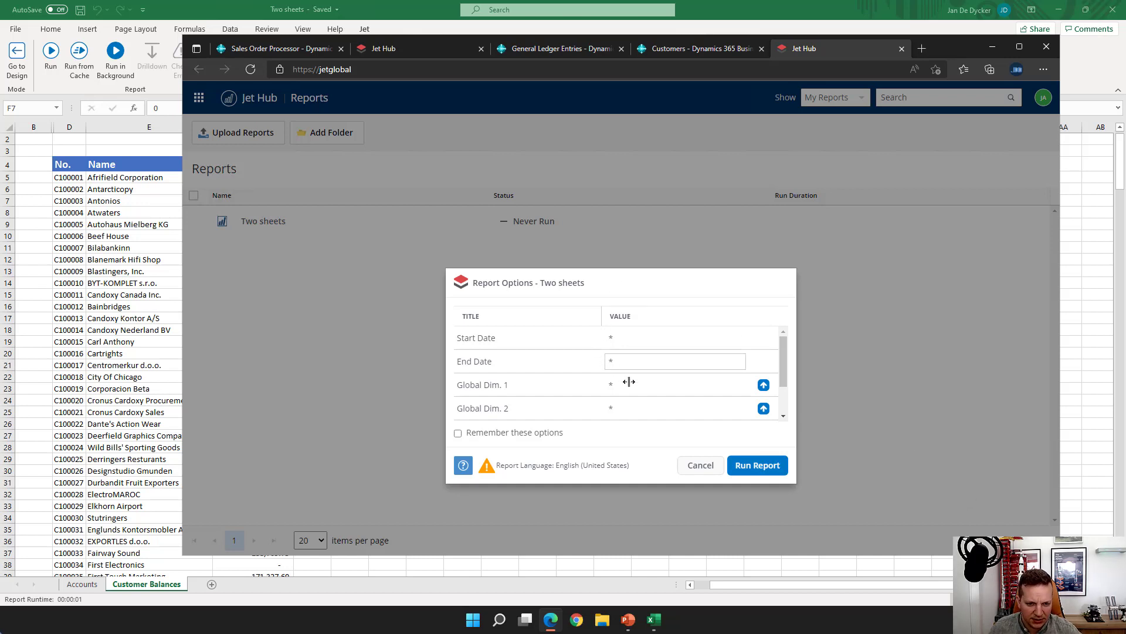
pyautogui.click(744, 464)
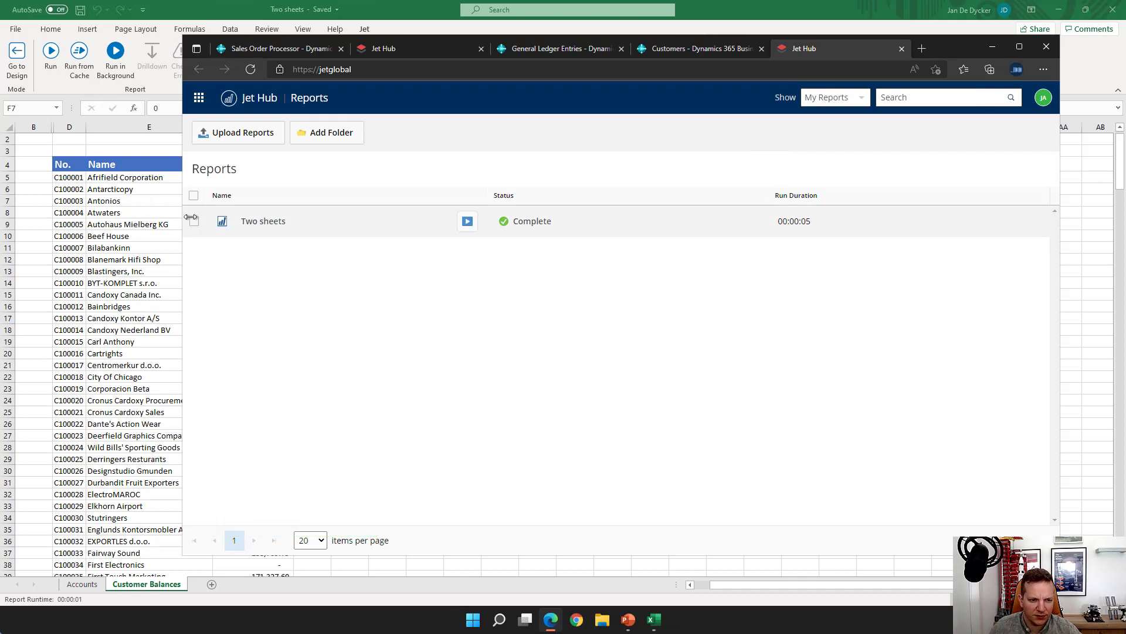
# Step: Open the completed Two sheets report from Jet Hub in Excel Online
pyautogui.click(194, 220)
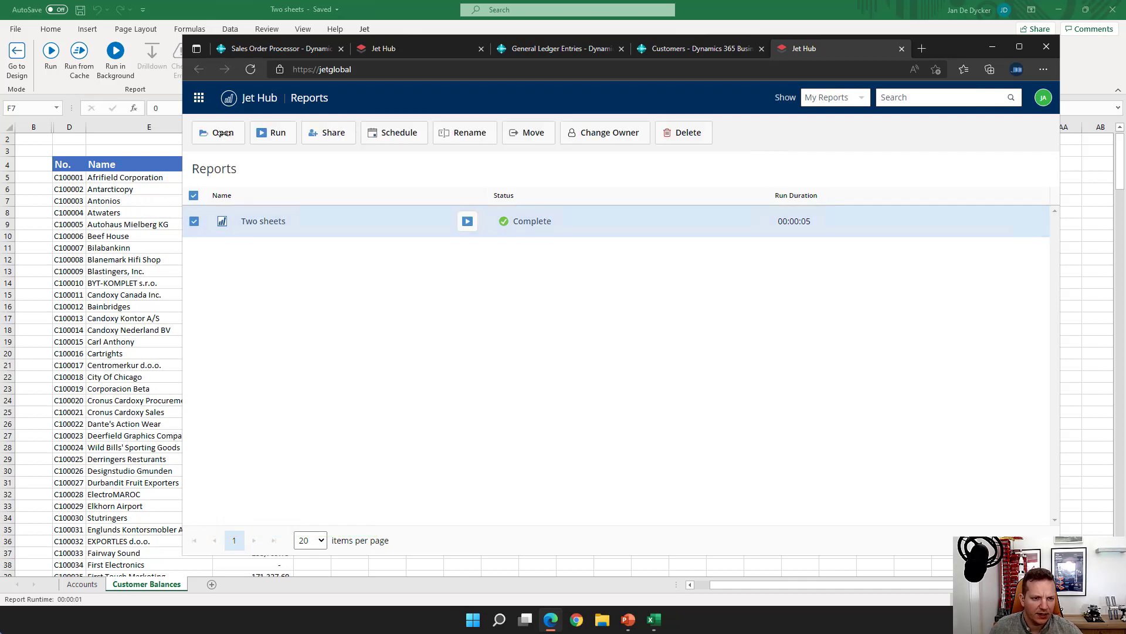
pyautogui.click(223, 133)
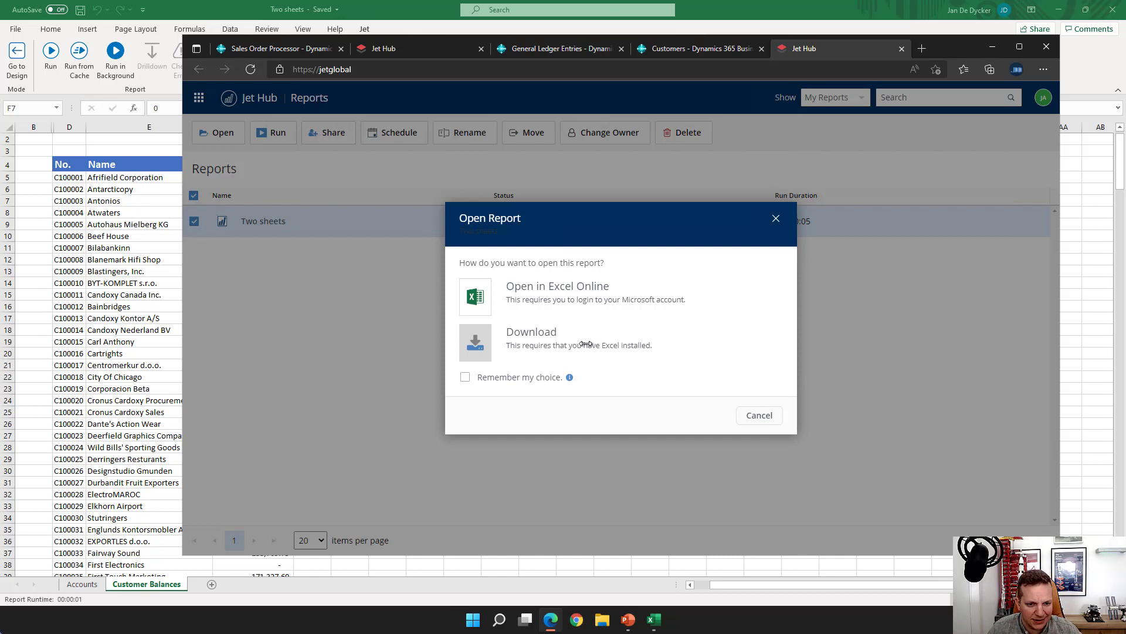
pyautogui.click(556, 289)
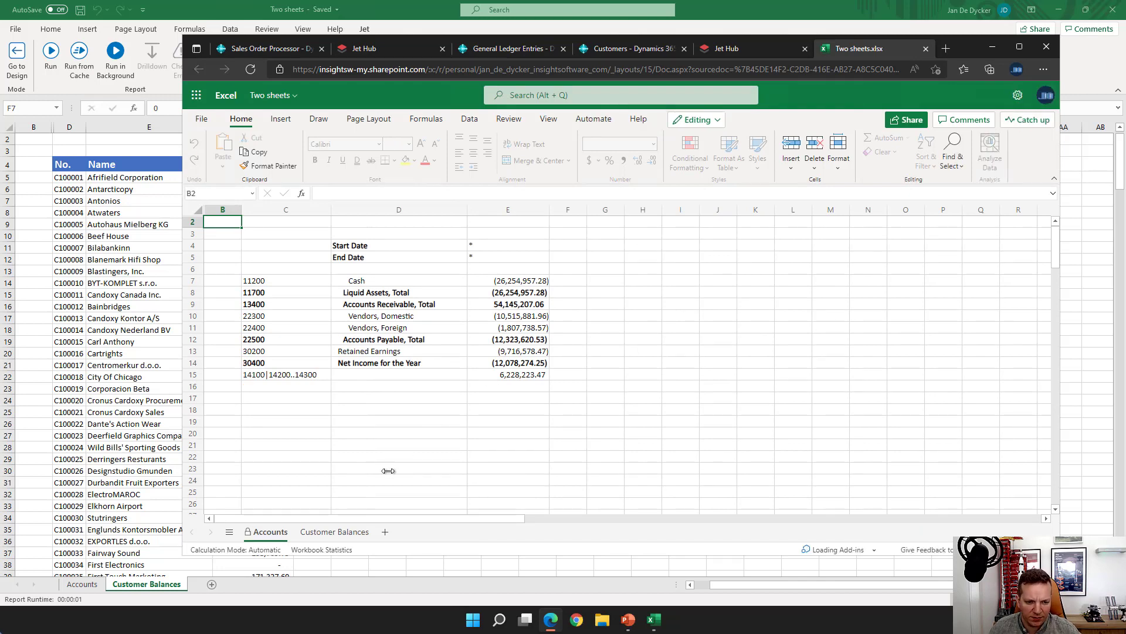
# Step: Examine the Accounts and Customer Balances sheets of the report in Excel Online, looking through the customer list
pyautogui.click(334, 531)
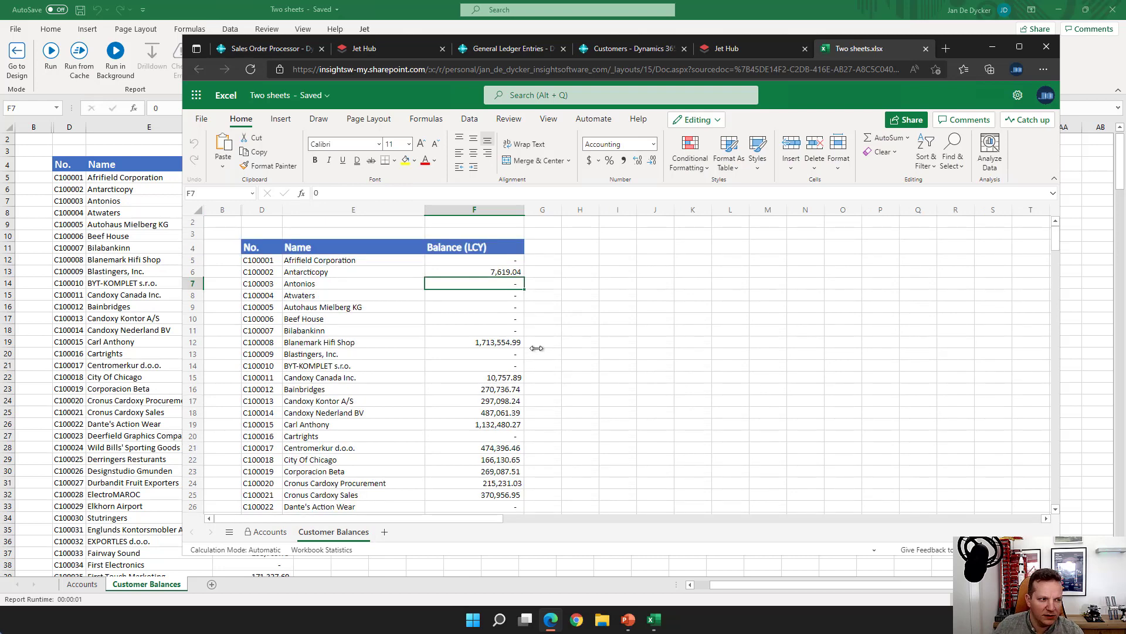
pyautogui.click(271, 532)
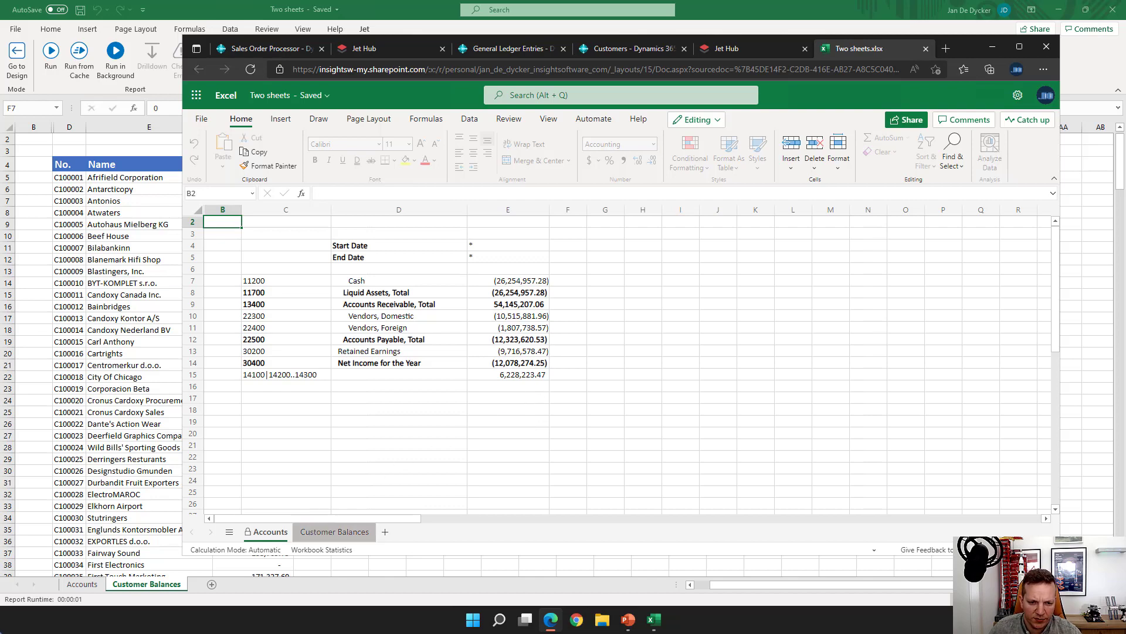
pyautogui.click(333, 531)
pyautogui.scroll(-8, 509, 405)
pyautogui.scroll(-10, 509, 405)
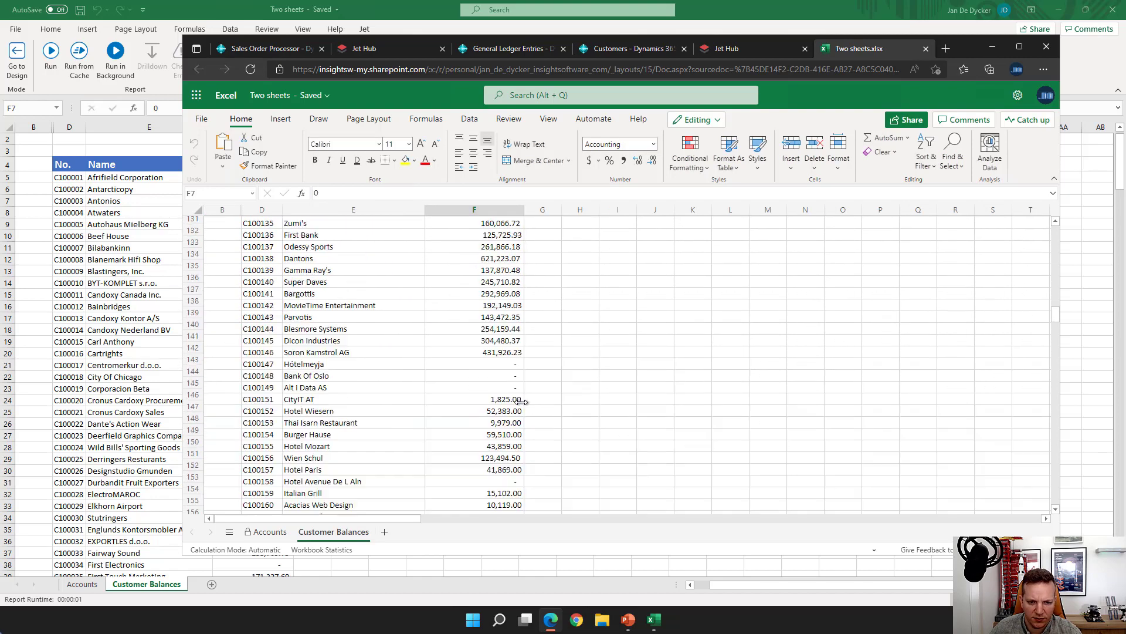
pyautogui.scroll(20, 517, 402)
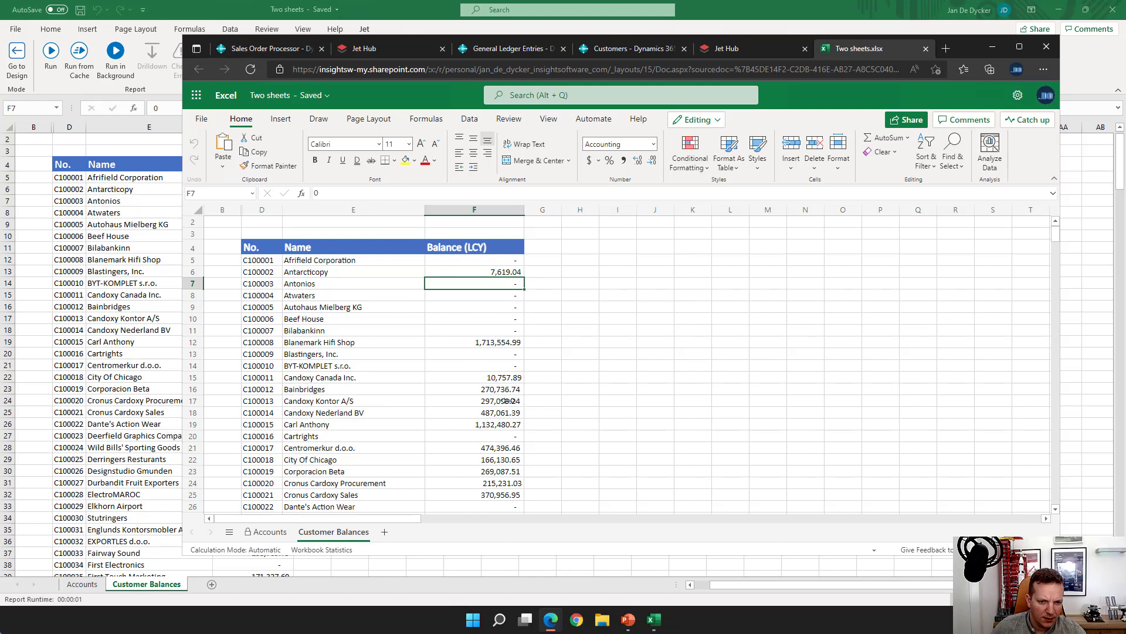
# Step: Examine the Two sheets report's details, versions, run history and run options in Jet Hub, then return to the reports list
pyautogui.click(722, 48)
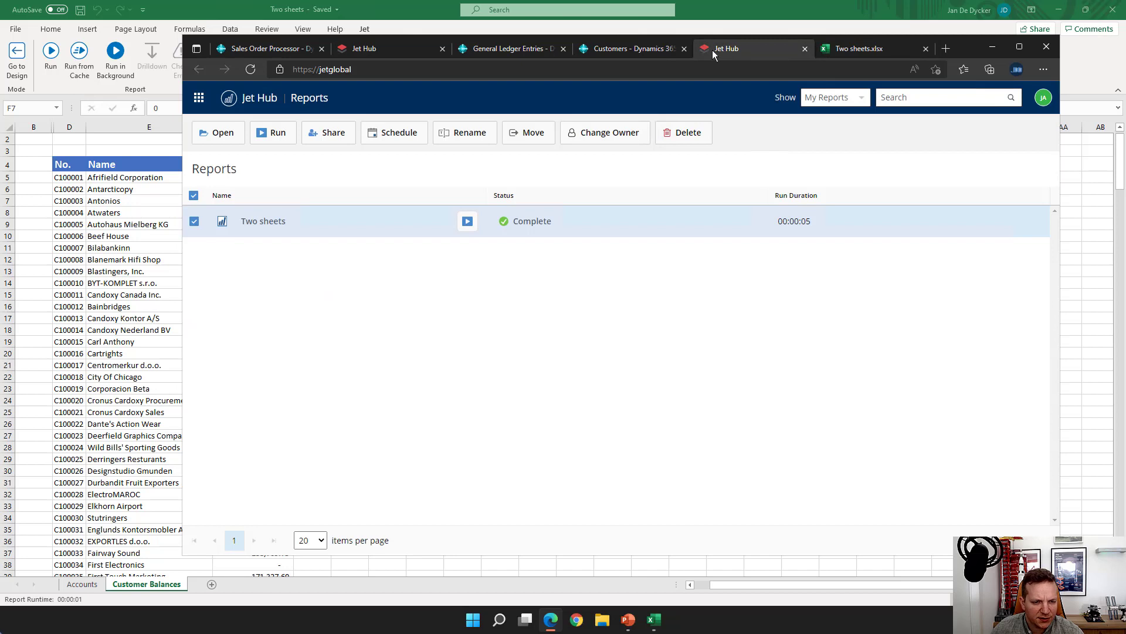
pyautogui.click(194, 222)
pyautogui.click(194, 222)
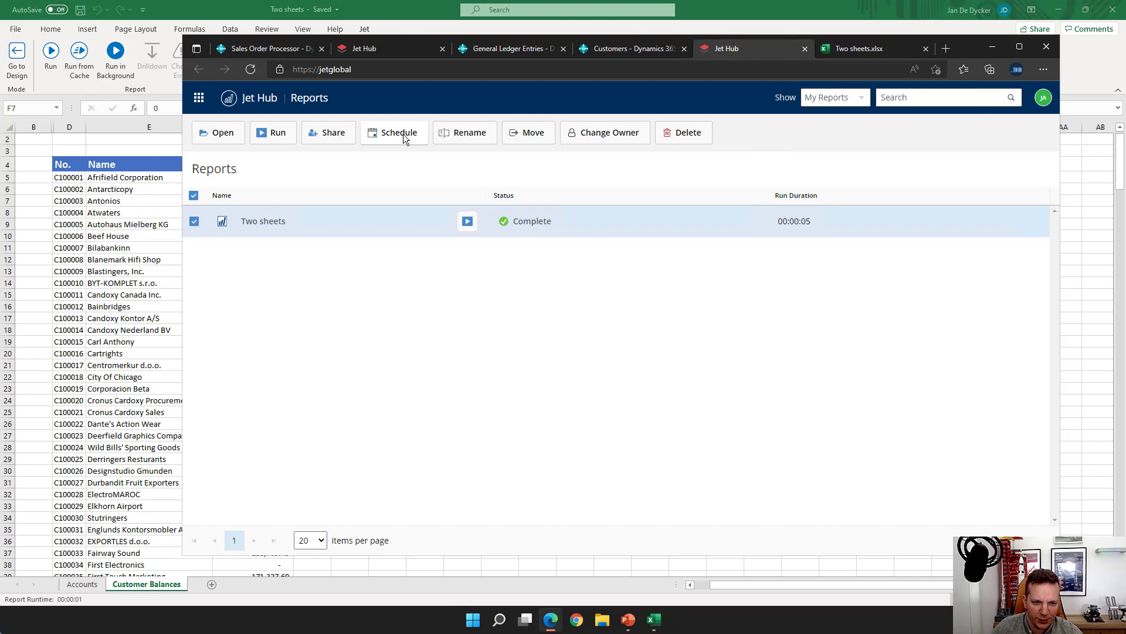
pyautogui.click(258, 221)
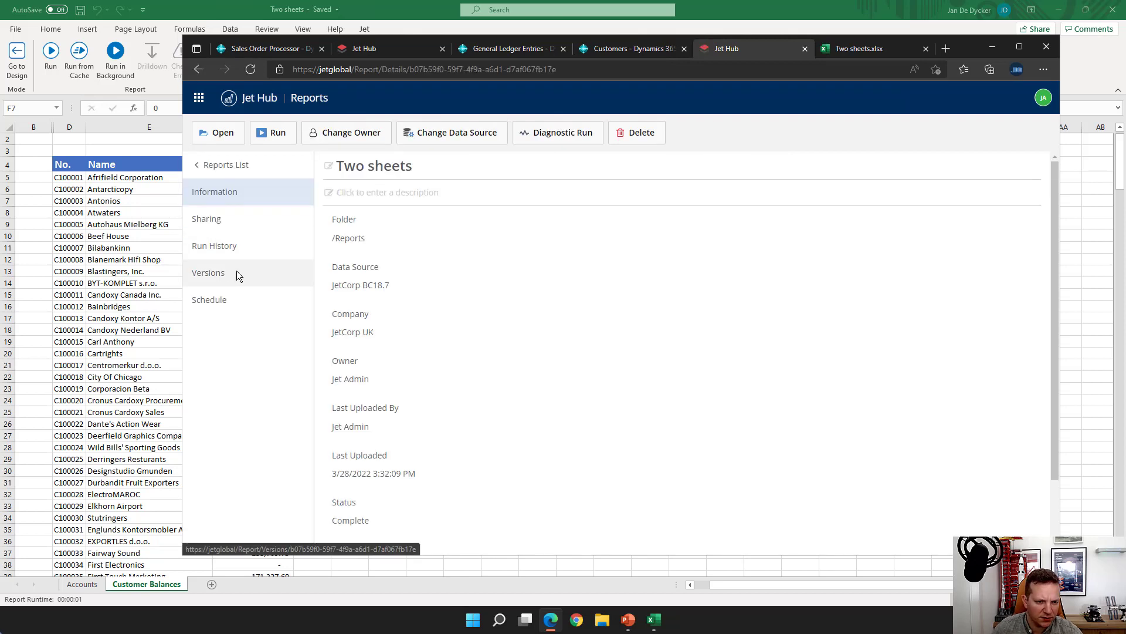
pyautogui.click(217, 269)
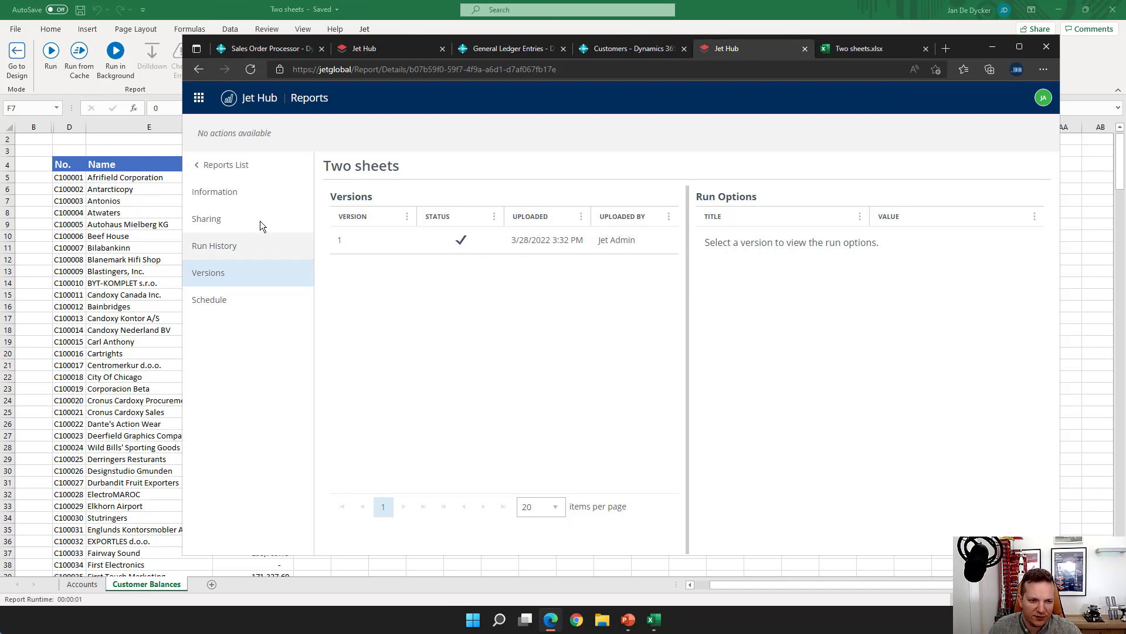
pyautogui.click(194, 248)
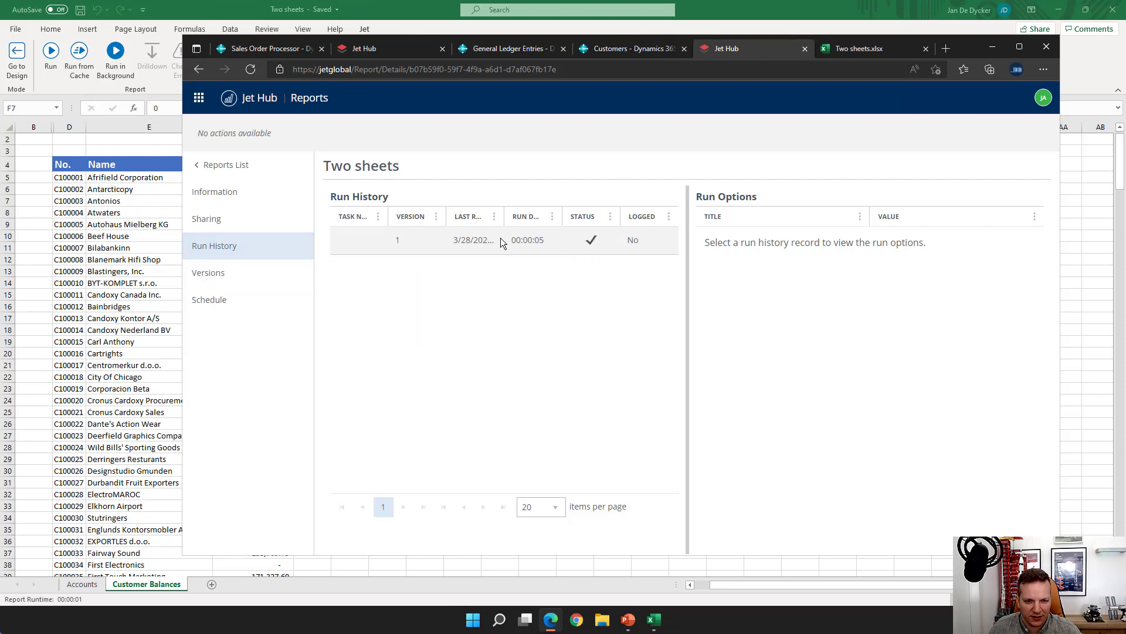
pyautogui.click(600, 244)
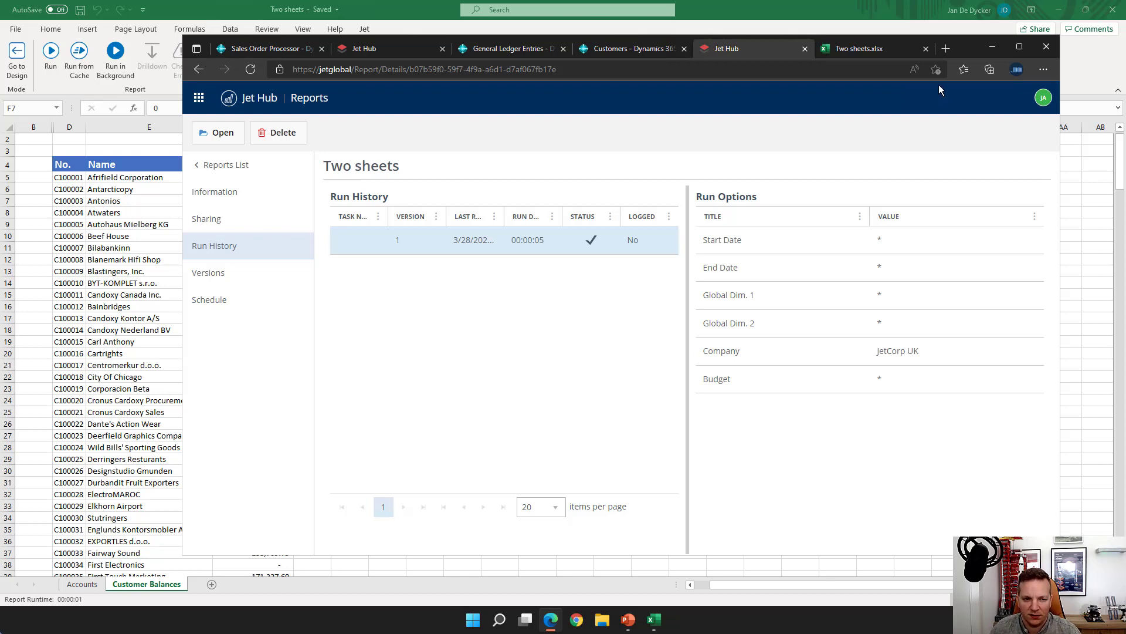
pyautogui.click(243, 170)
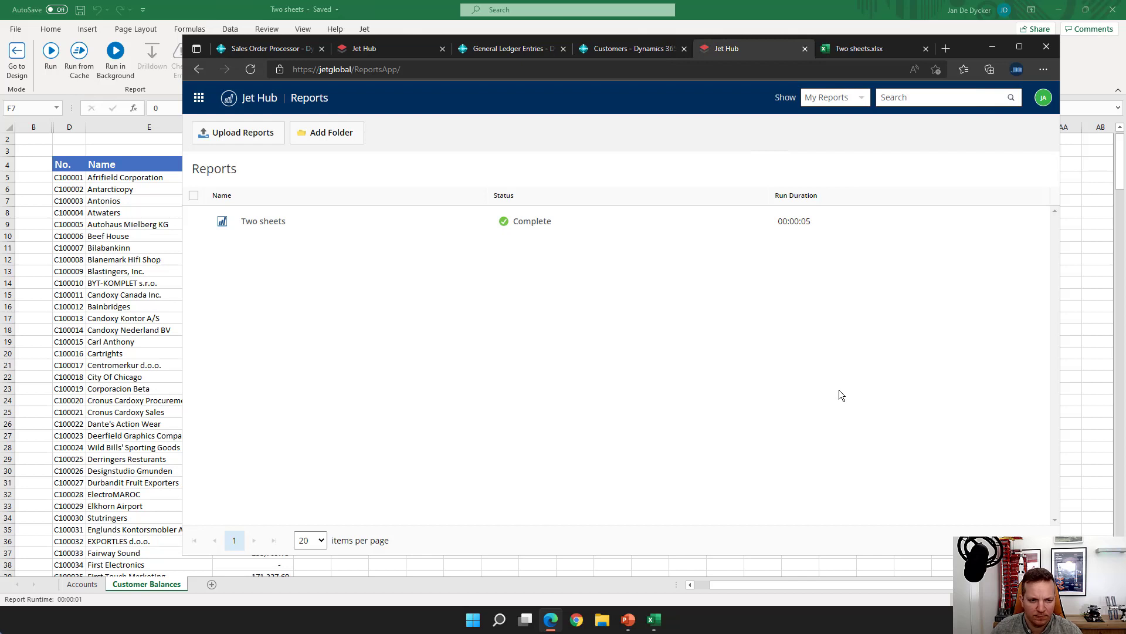
# Step: Minimize the browser and Excel, switch to PowerPoint, and present the slide show from the Demo slide on to the Quick recap slide
pyautogui.click(995, 47)
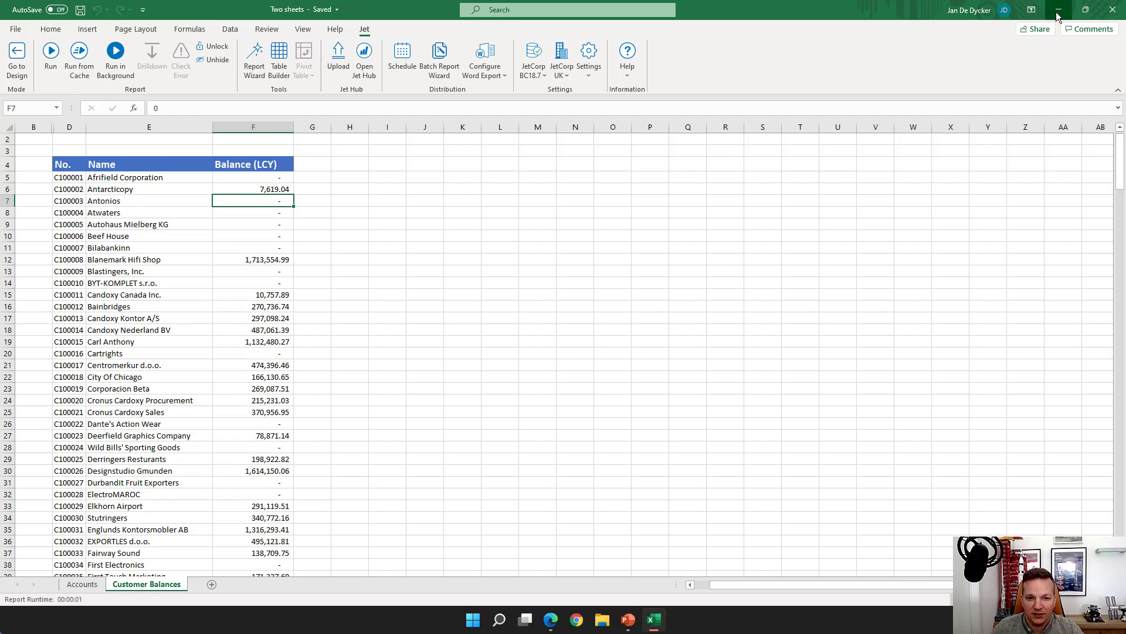
pyautogui.click(1059, 12)
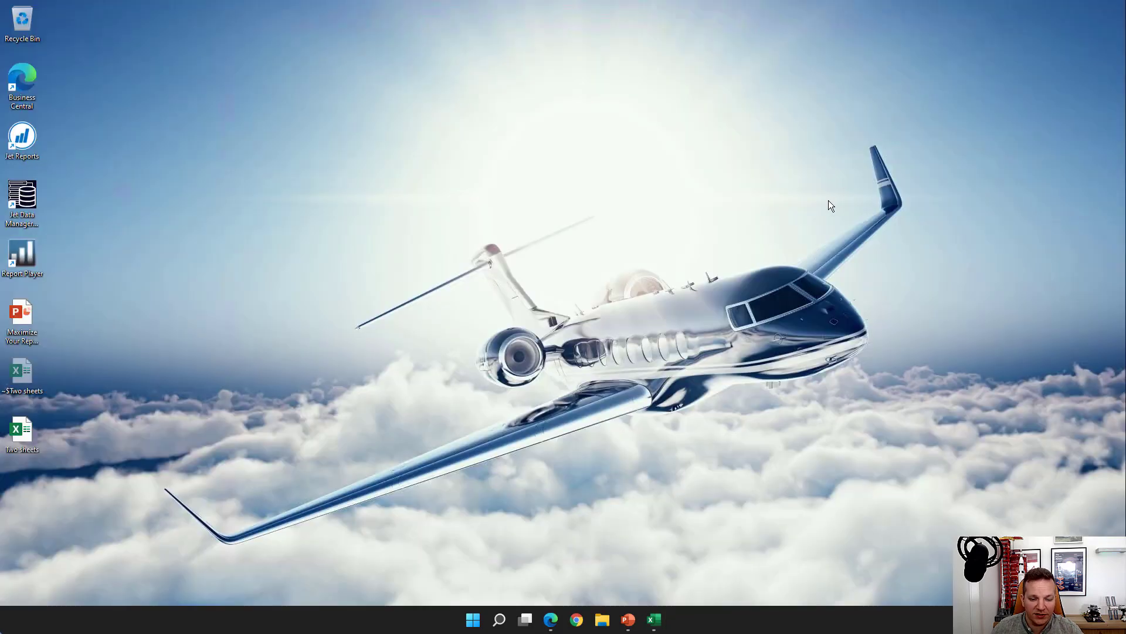
pyautogui.click(628, 619)
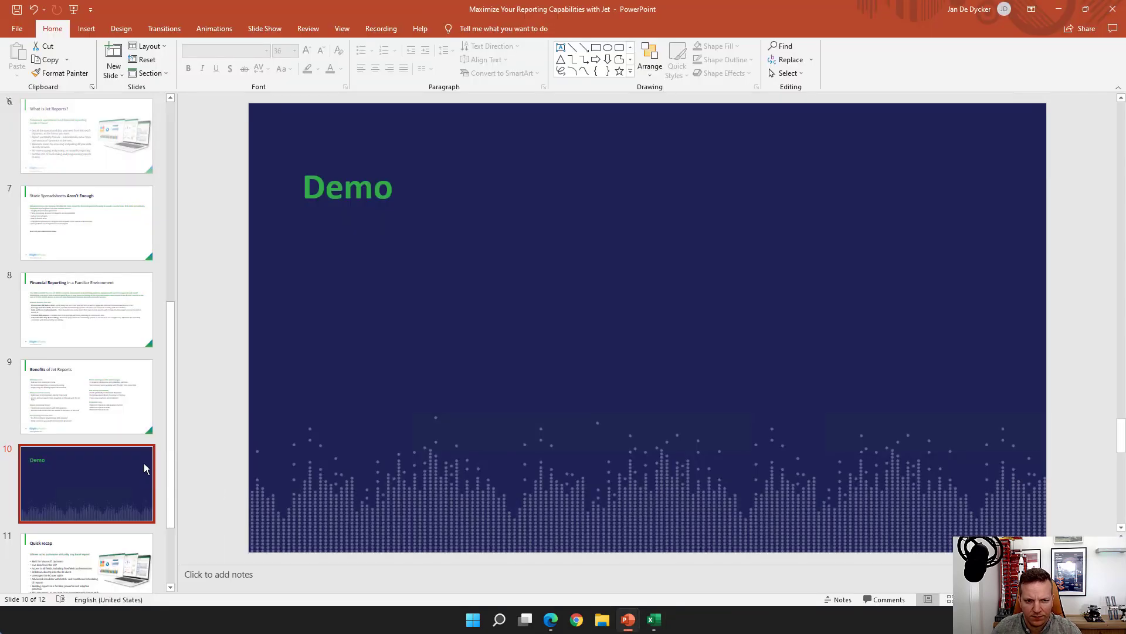
pyautogui.hotkey('shift', 'F5')
pyautogui.press('Right')
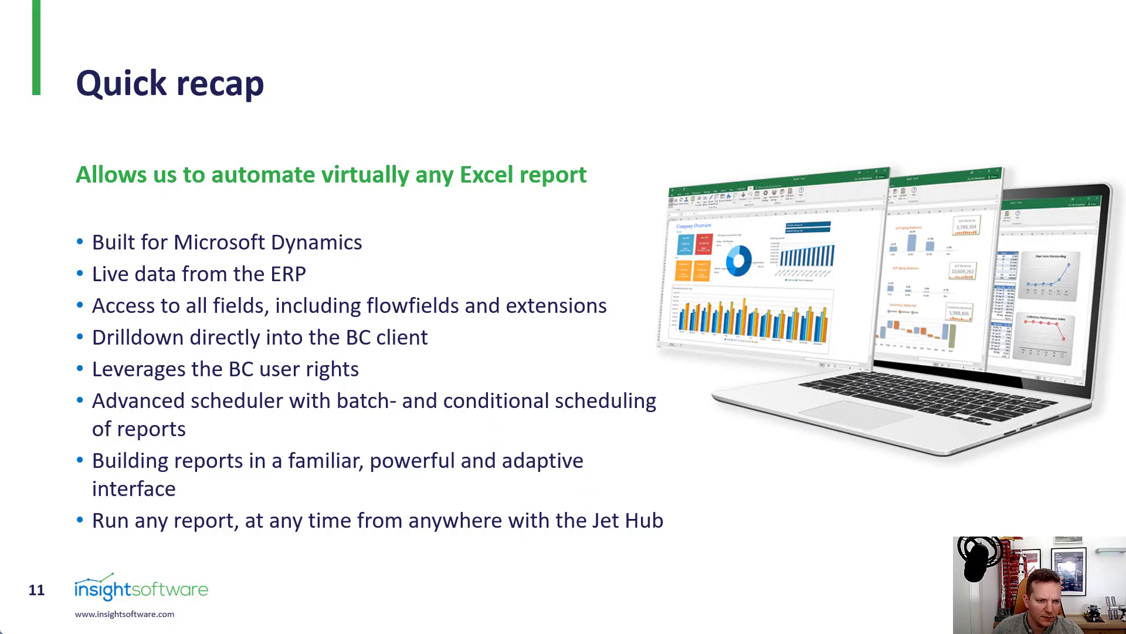